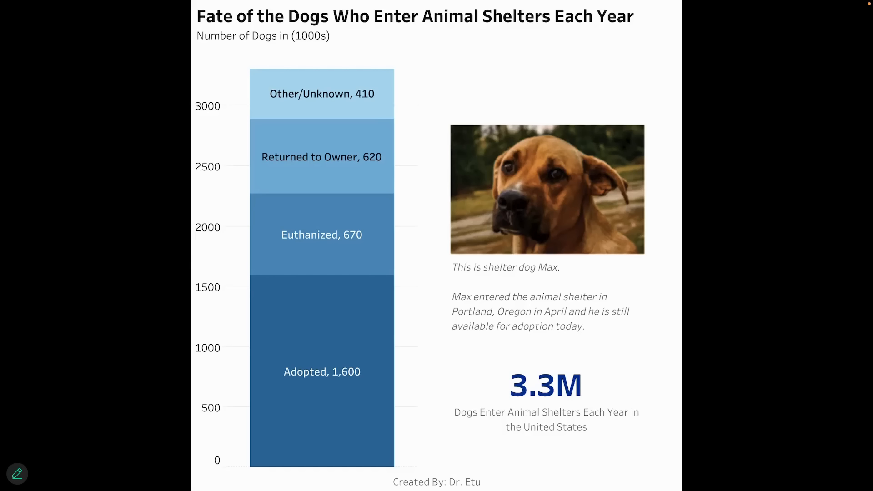
Review the Dog fate spreadsheet and the finished dog chart, then return to Tableau's start page.
key("ctrl+Left")
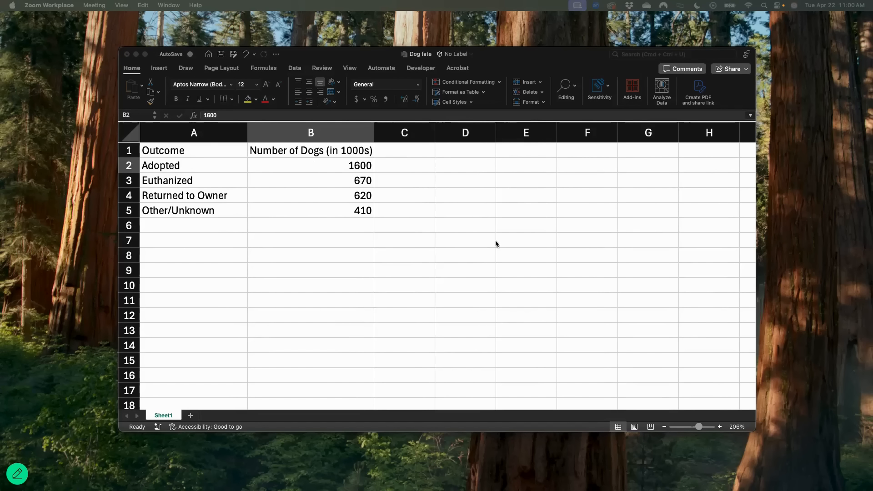
key("ctrl+Right")
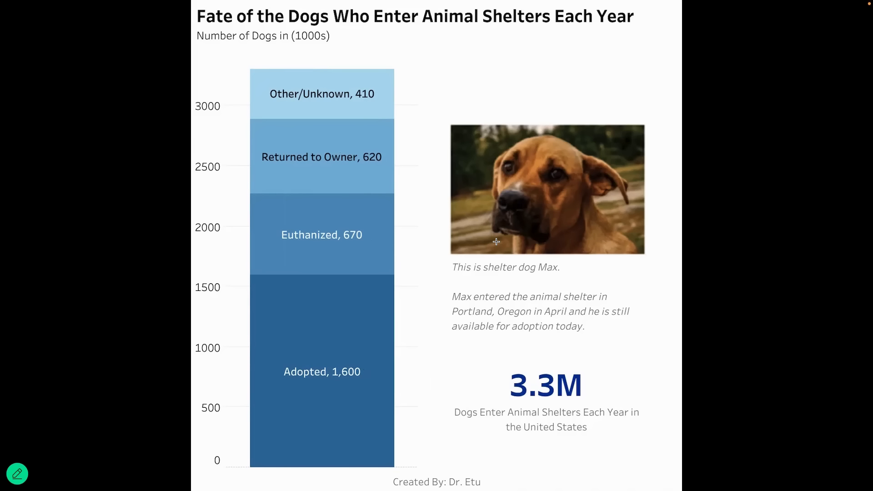
key("ctrl+Right")
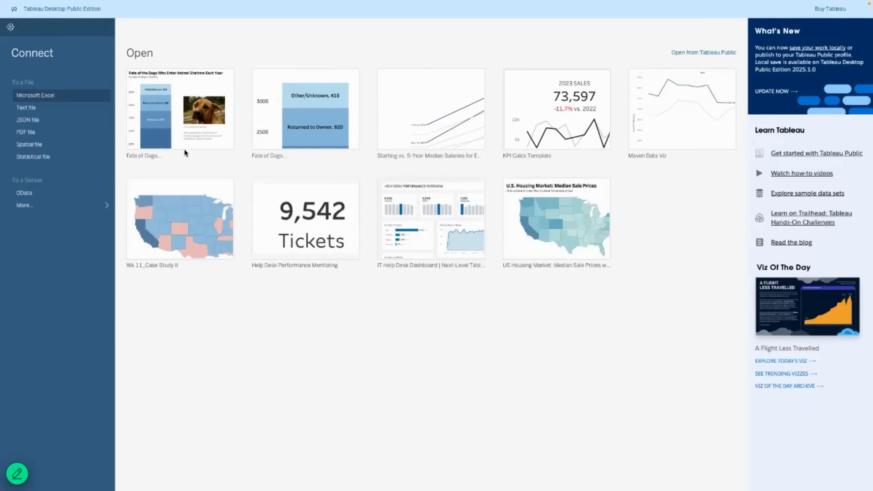
Open Dog fate.xlsx from the Downloads folder as an Excel data source.
left_click(375, 155)
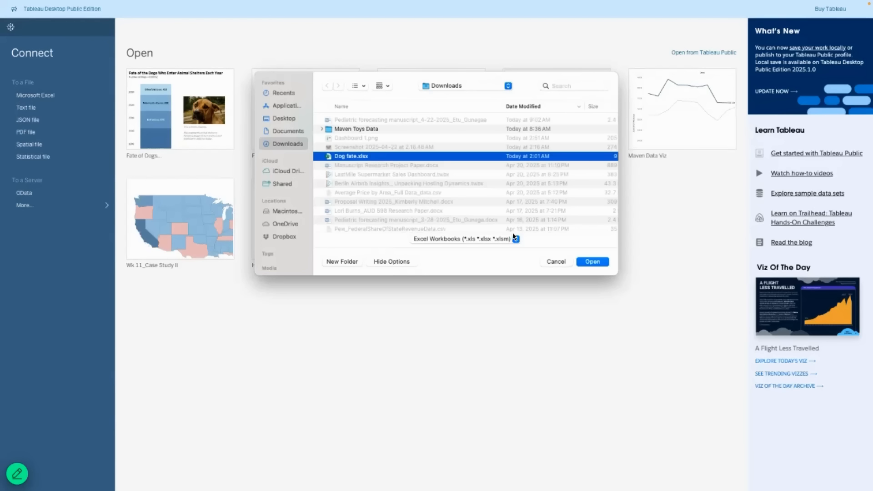
left_click(593, 261)
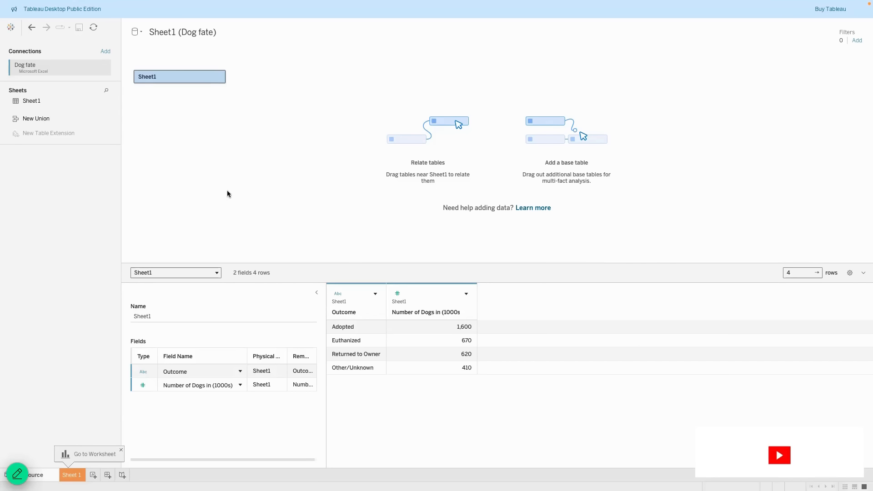
Go to Sheet 1, glance at Show Me, and select the Number of Dogs in (1000s) field.
left_click(68, 476)
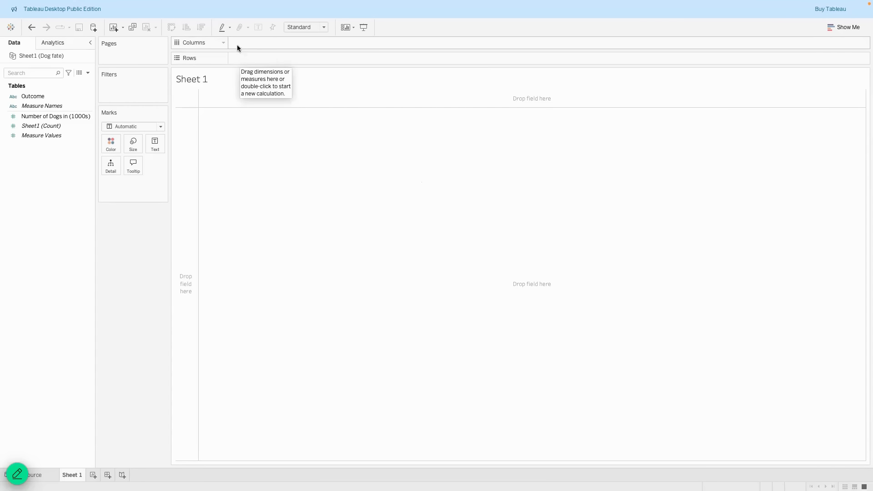
left_click(839, 29)
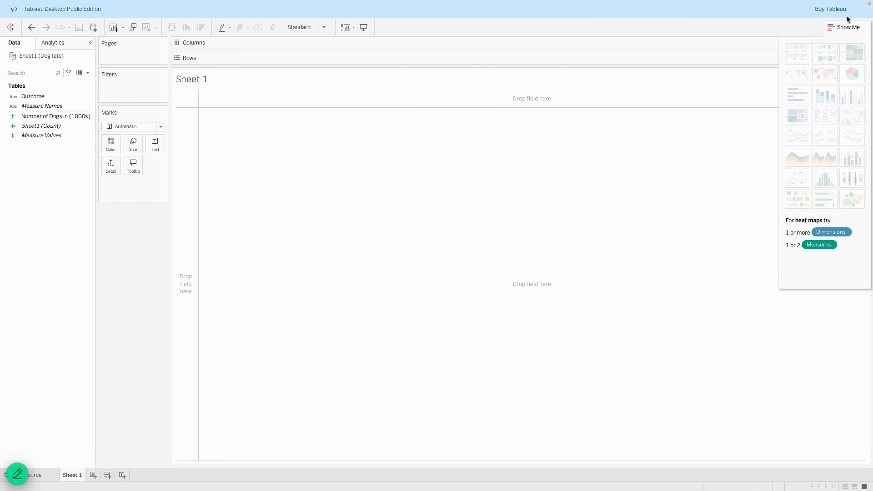
left_click(838, 27)
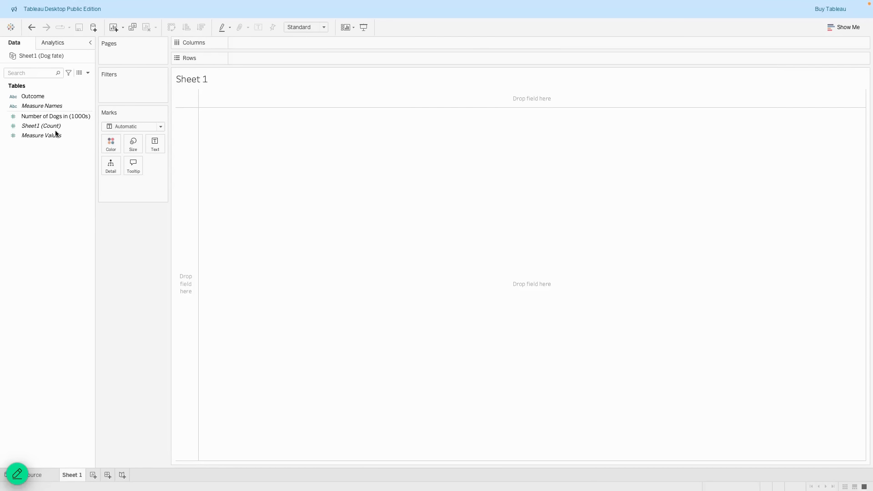
left_click(47, 117)
Put Number of Dogs in (1000s) on Rows and Outcome on Color to make a stacked bar.
left_click_drag(47, 118, 257, 58)
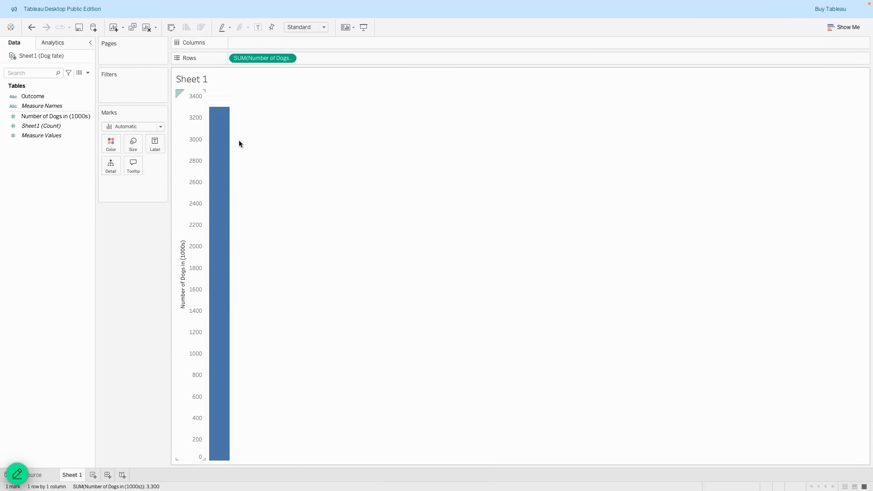
mouse_move(209, 296)
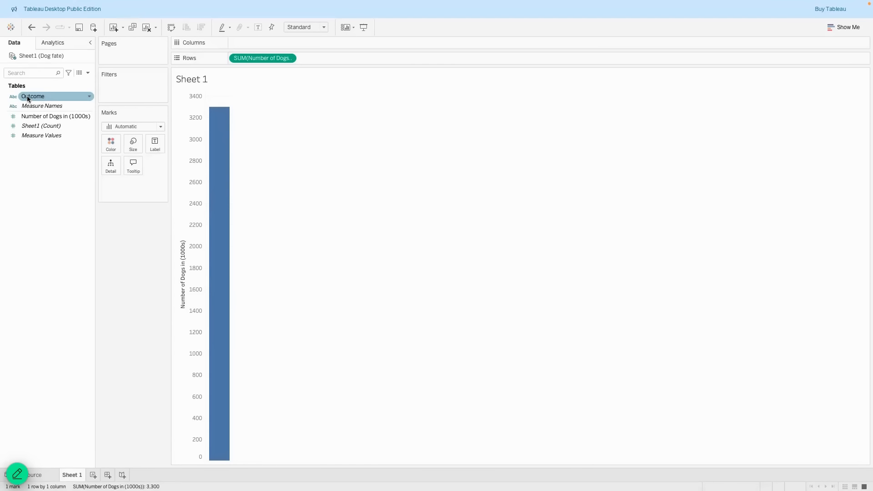
left_click_drag(27, 95, 110, 146)
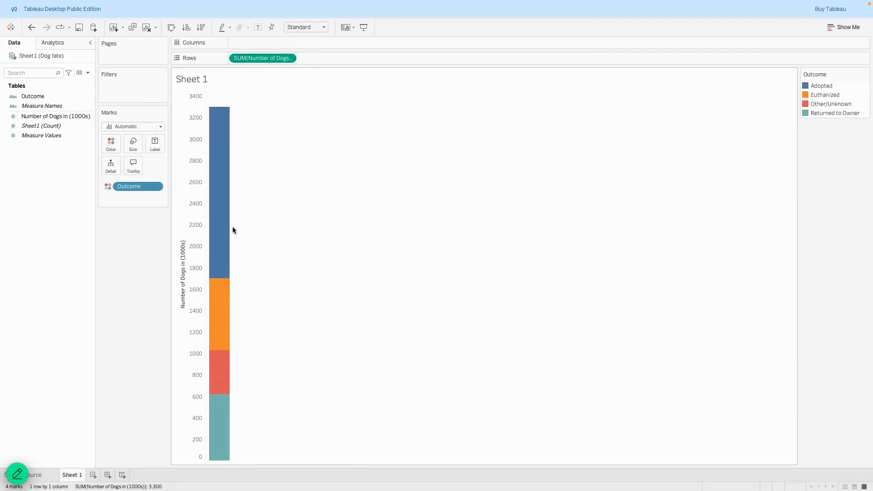
Drag the bar's edge to make the stacked bar wider.
left_click_drag(233, 227, 300, 227)
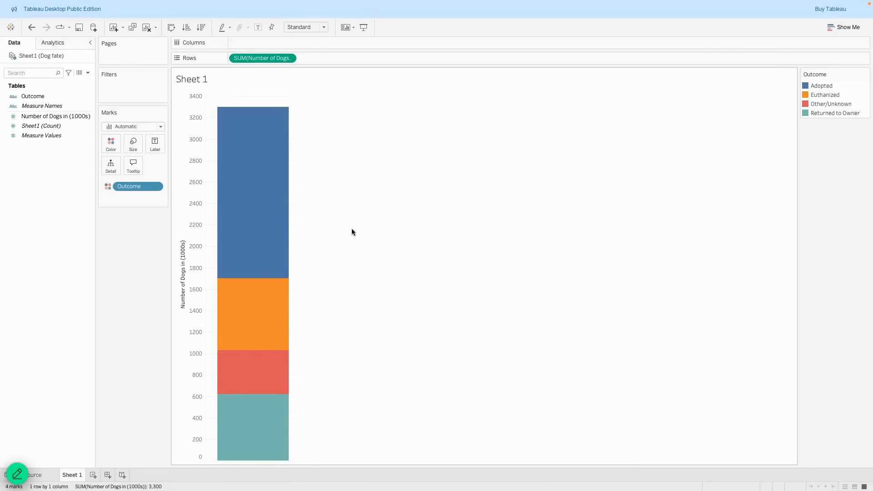
mouse_move(294, 222)
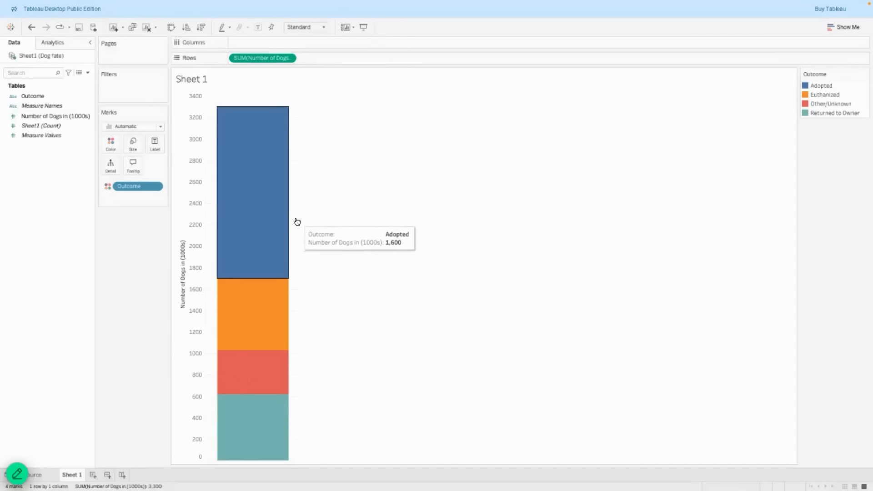
left_click_drag(300, 219, 305, 218)
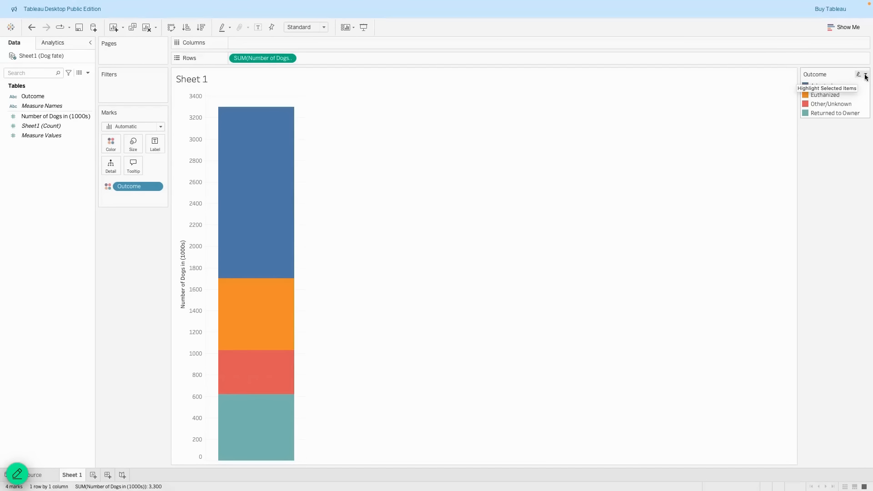
Sort Outcome ascending by the sum of Number of Dogs in (1000s).
left_click(866, 74)
left_click(823, 83)
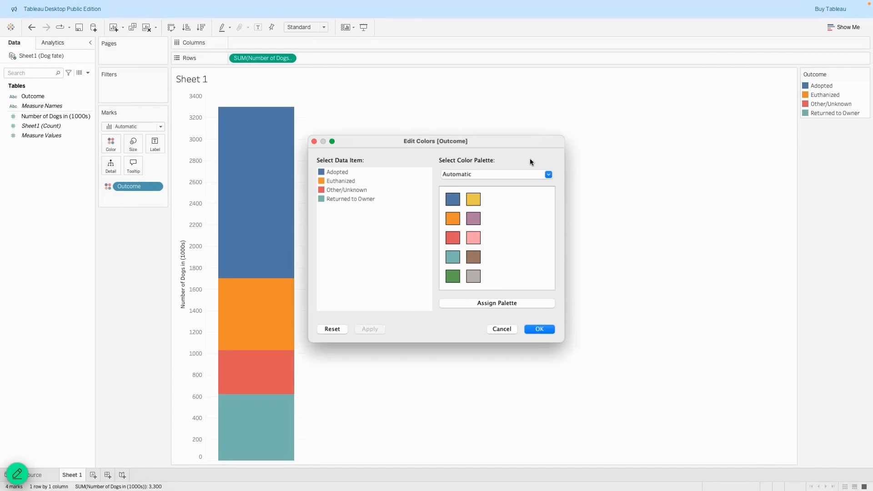
left_click(505, 331)
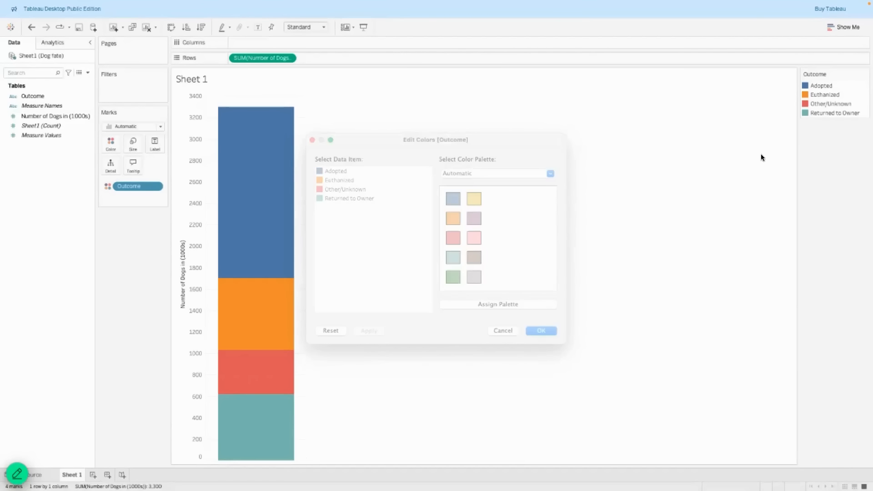
left_click(866, 75)
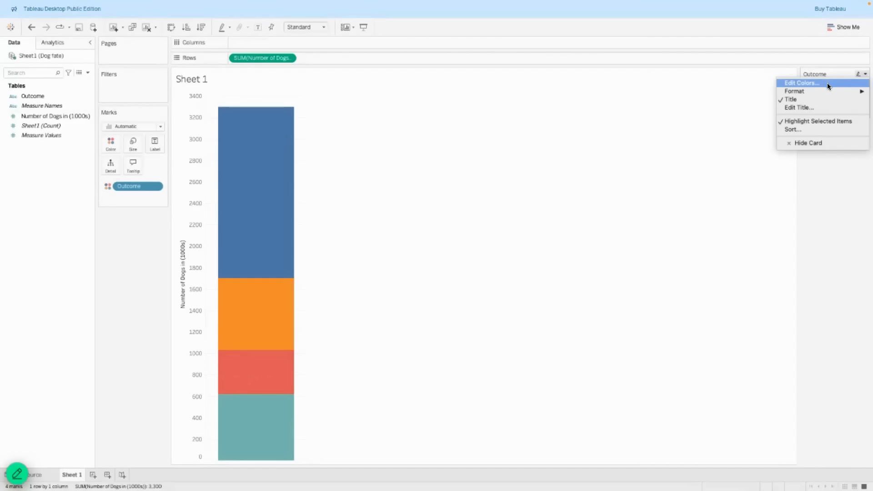
left_click(803, 128)
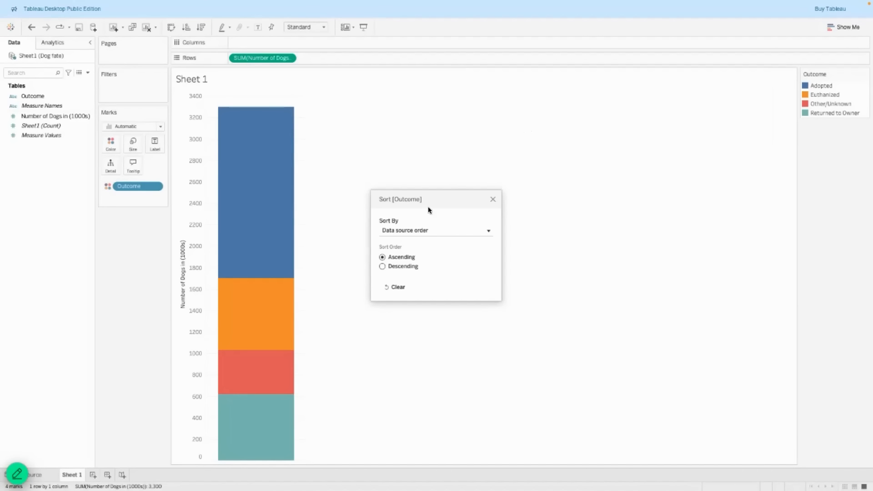
left_click(432, 231)
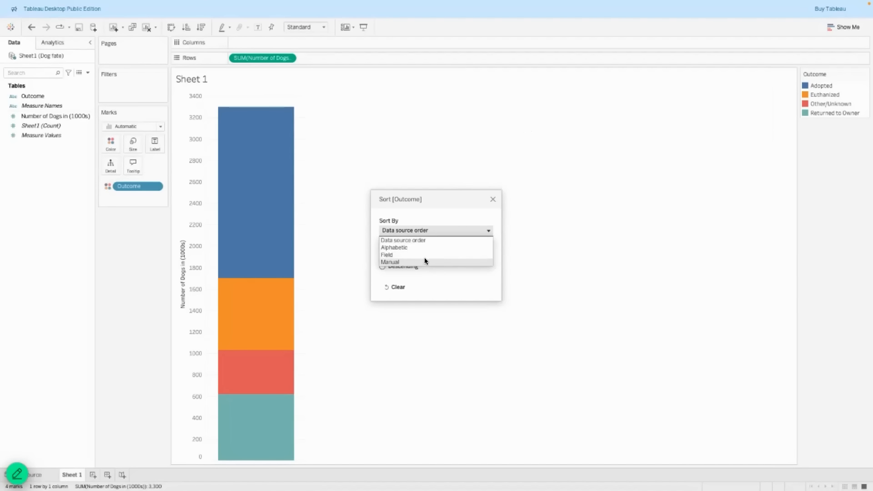
left_click(424, 253)
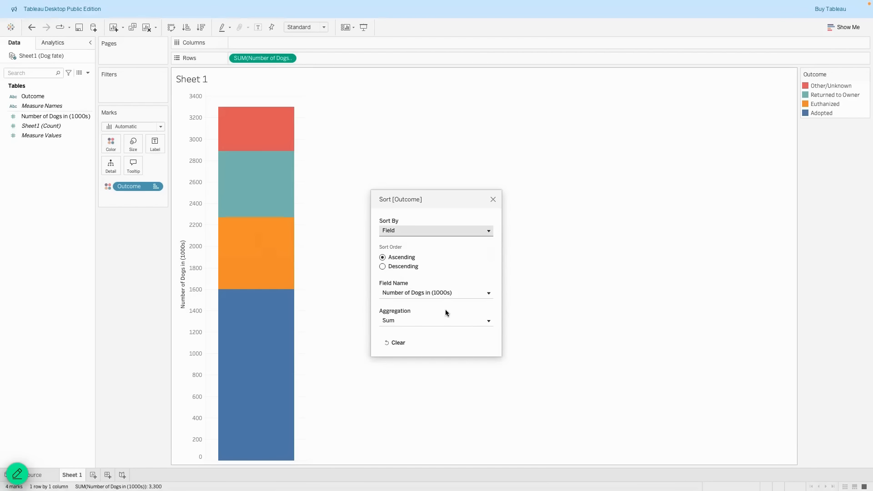
left_click(493, 198)
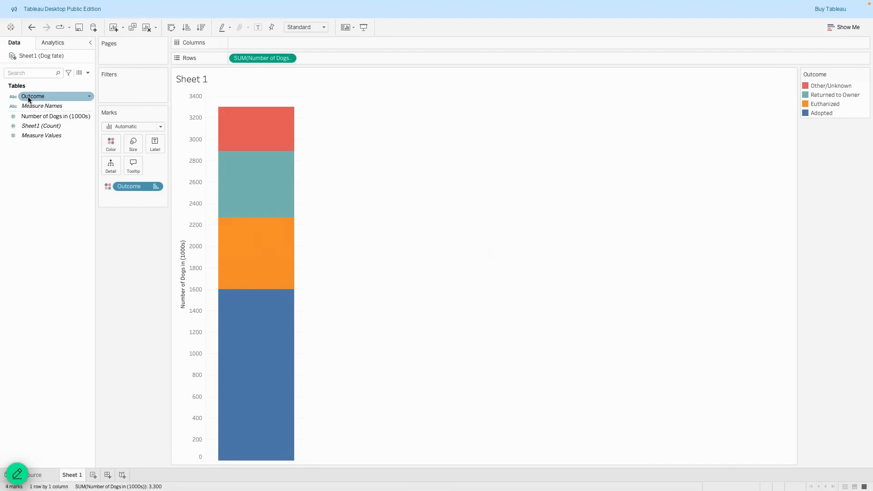
Add Outcome and Number of Dogs in (1000s) to the bar labels.
left_click_drag(28, 96, 154, 141)
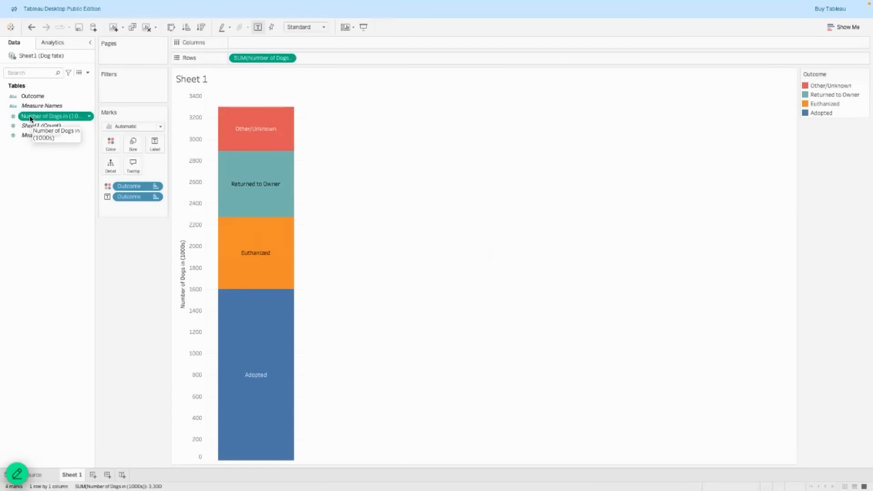
left_click_drag(29, 115, 151, 140)
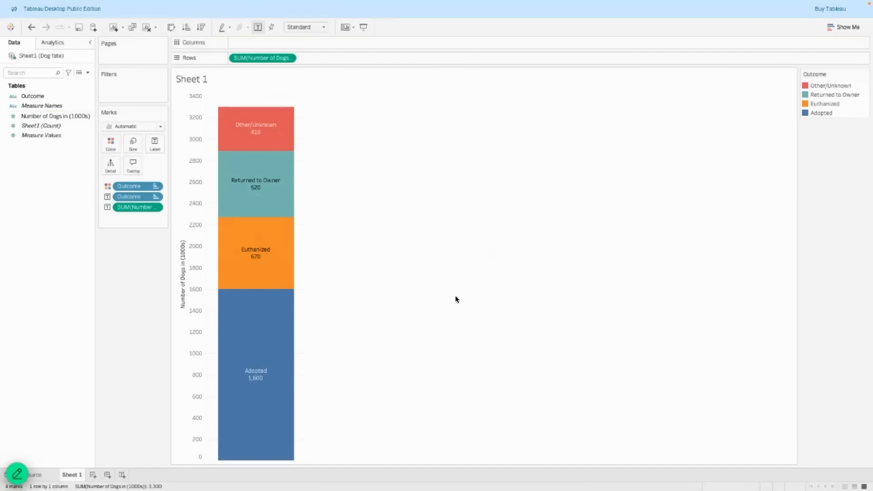
Assign Blue palette shades to Adopted, Euthanized, Returned to Owner and Other/Unknown, and apply them.
left_click(866, 75)
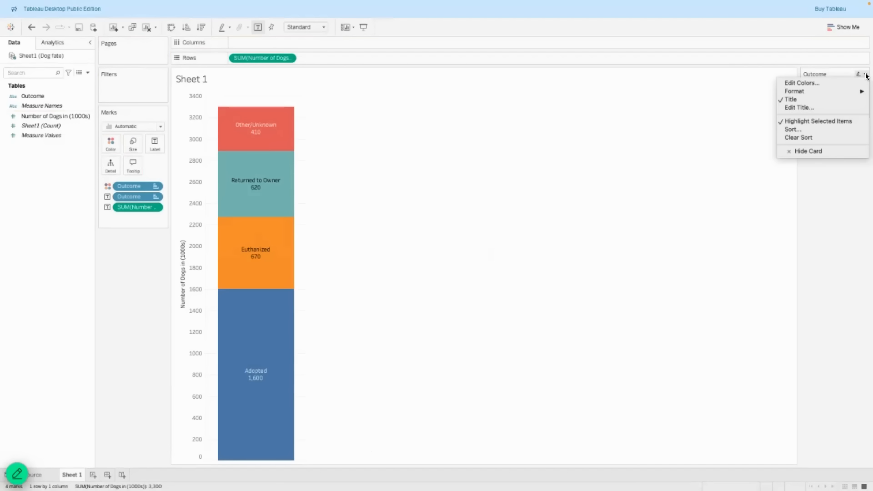
left_click(833, 84)
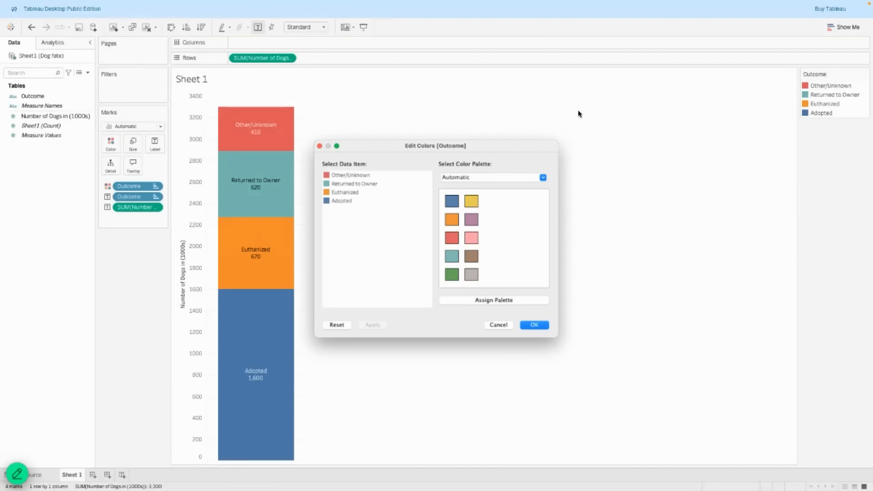
left_click(509, 174)
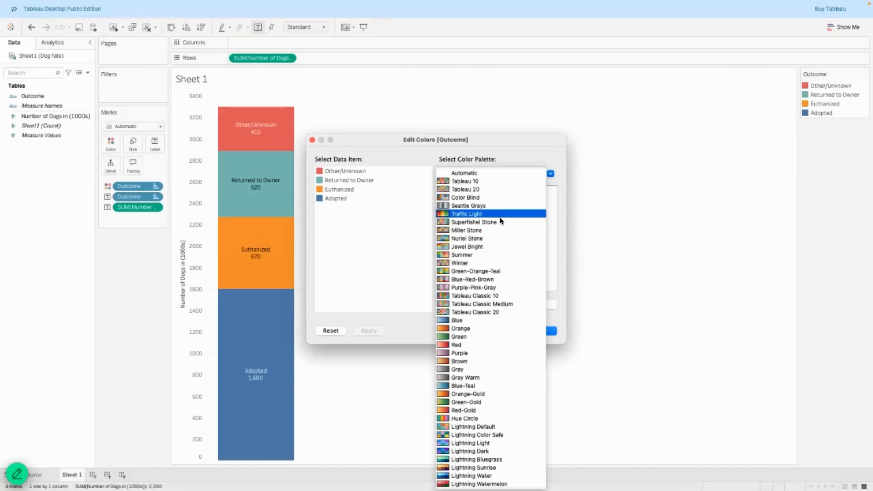
left_click(464, 319)
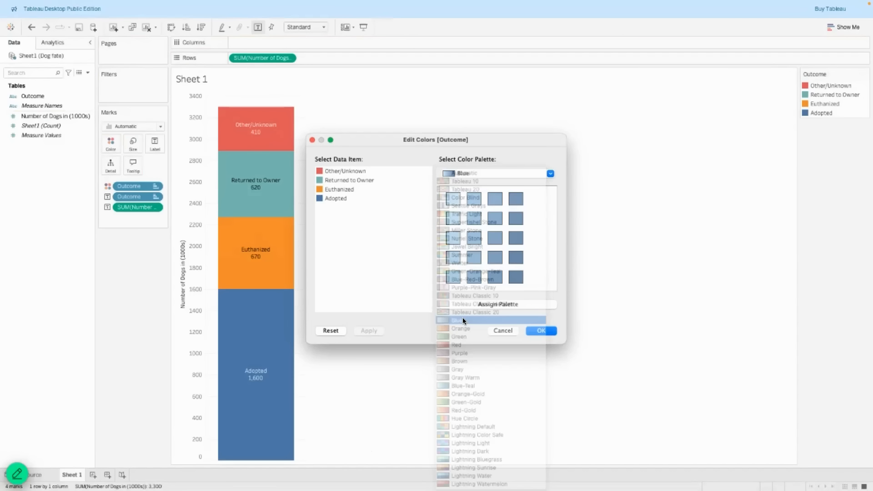
left_click(332, 200)
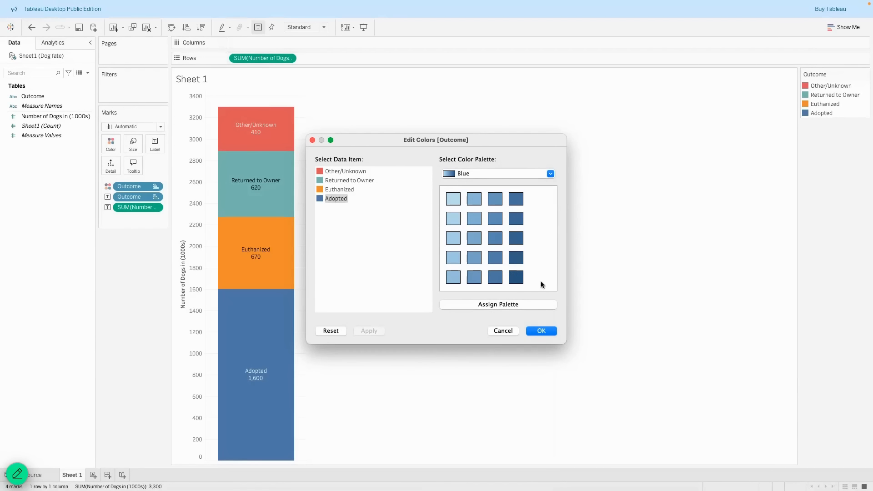
left_click(517, 277)
left_click(341, 191)
left_click(495, 277)
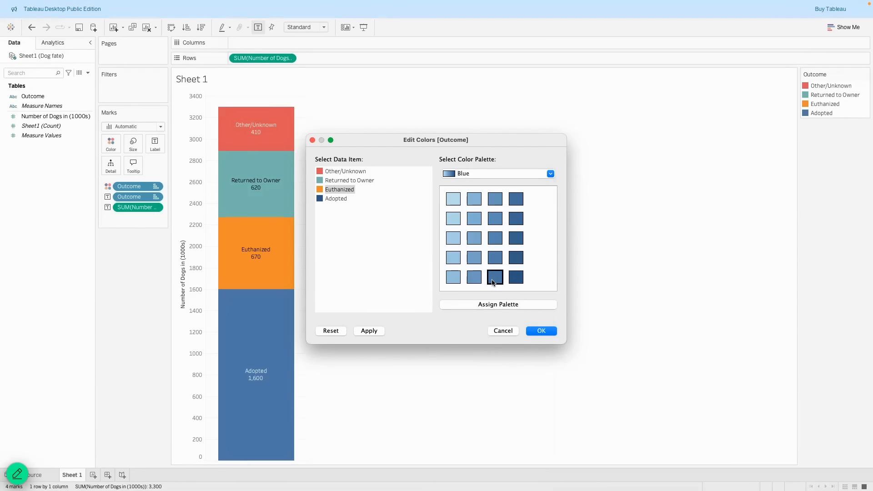
left_click(339, 181)
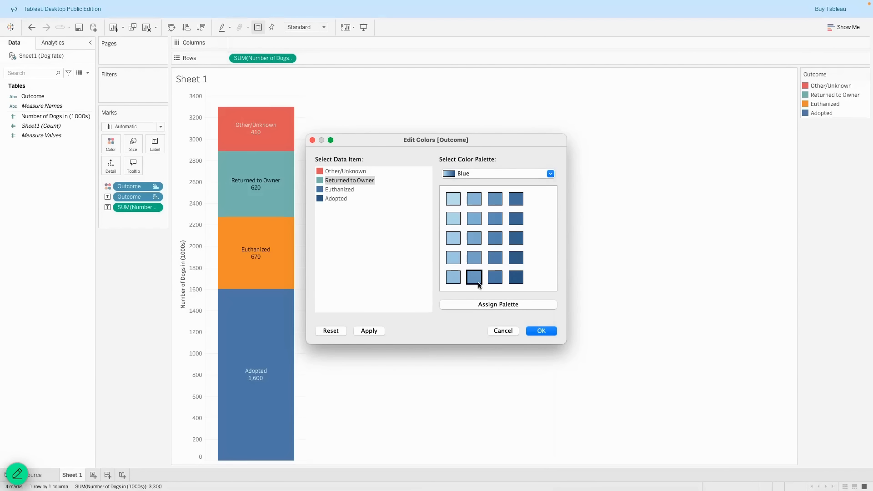
left_click(474, 277)
left_click(341, 171)
left_click(453, 277)
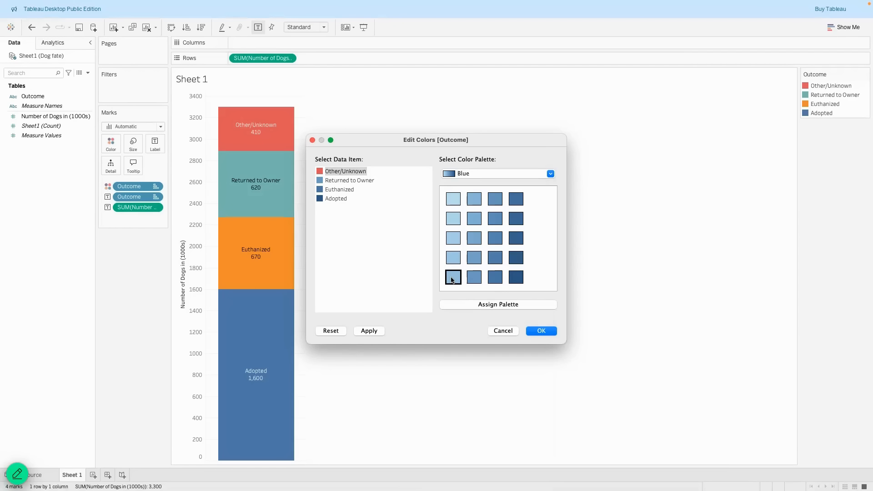
left_click(364, 332)
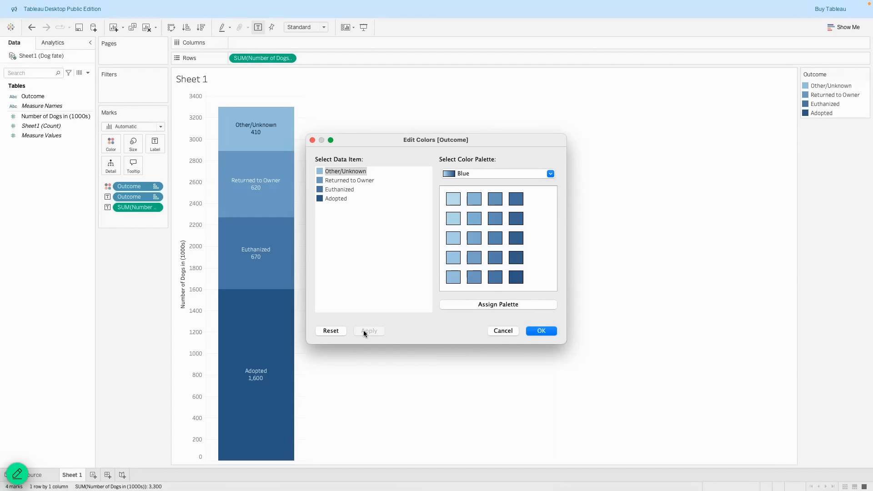
Reset the colours, then reassign blue shades from darkest Adopted to lightest Other/Unknown and confirm.
left_click(340, 331)
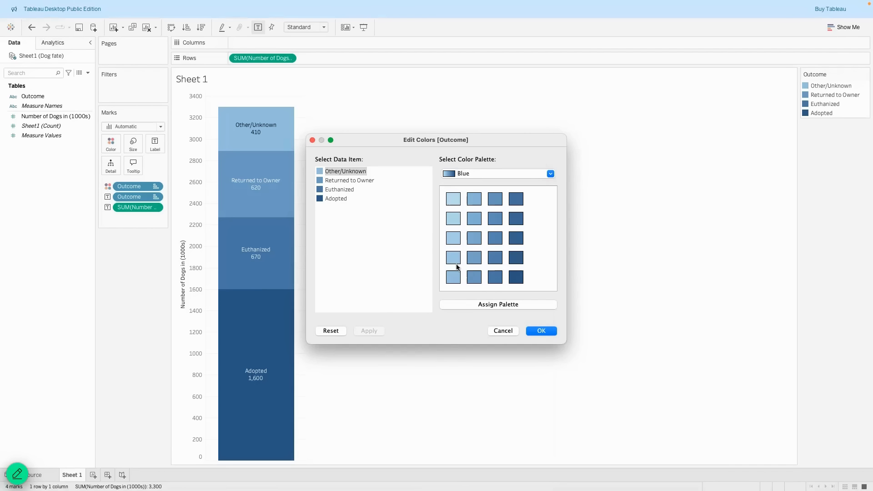
left_click(468, 173)
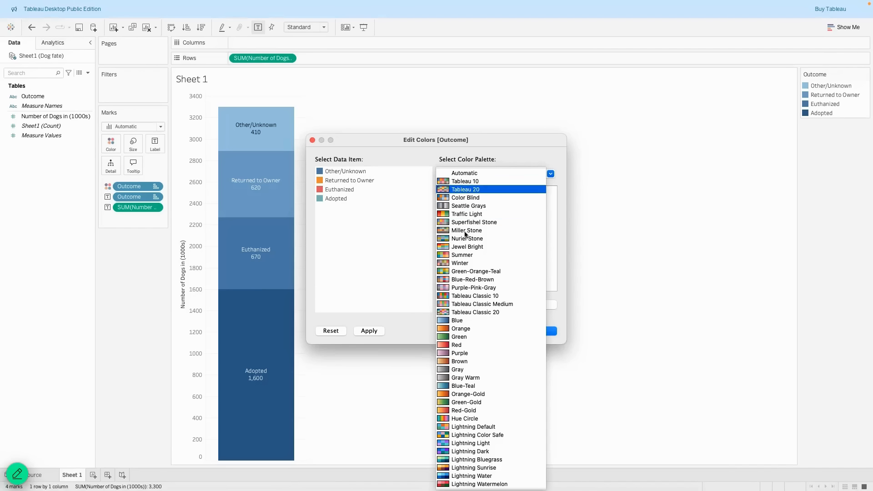
left_click(460, 321)
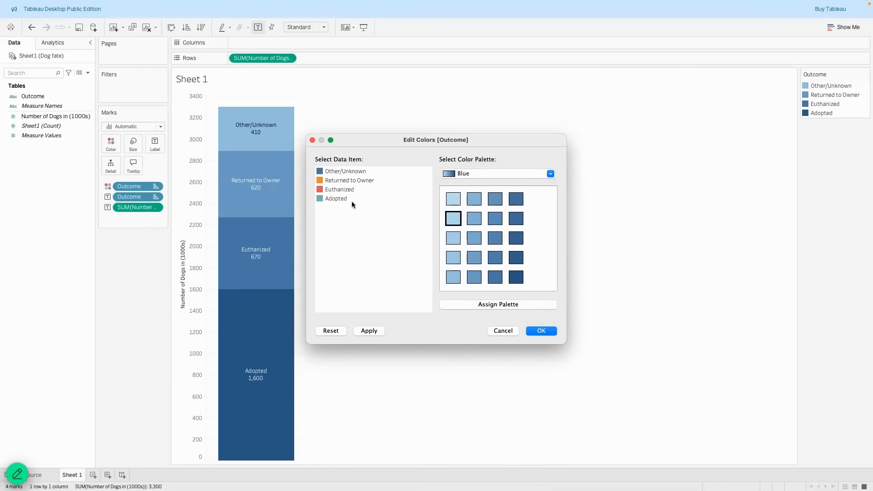
left_click(337, 198)
left_click(516, 199)
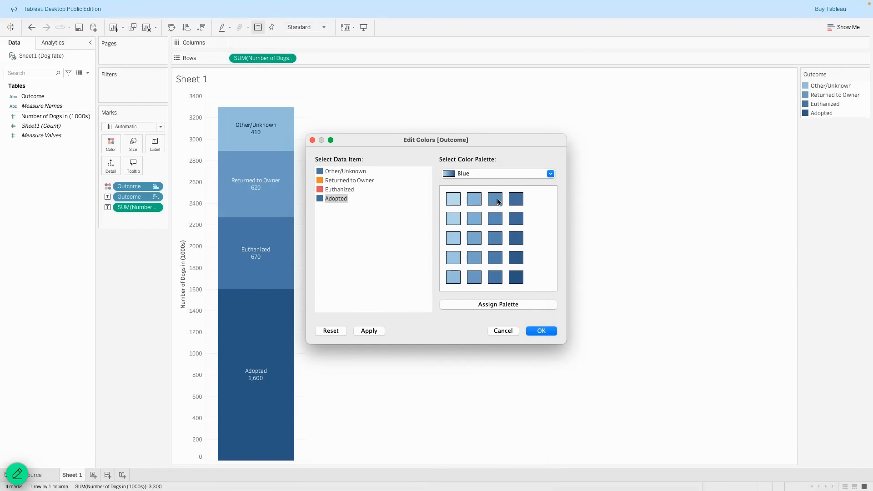
left_click(339, 189)
left_click(453, 199)
left_click(474, 199)
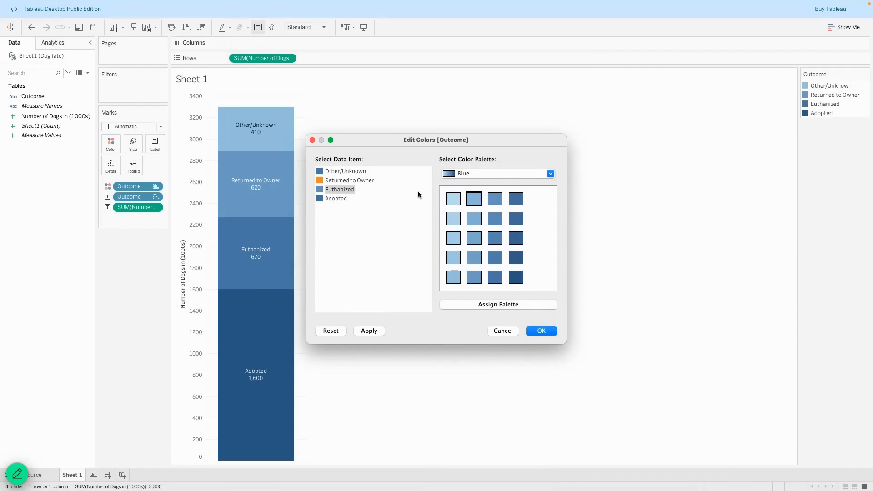
left_click(356, 181)
left_click(453, 199)
left_click(474, 198)
left_click(453, 198)
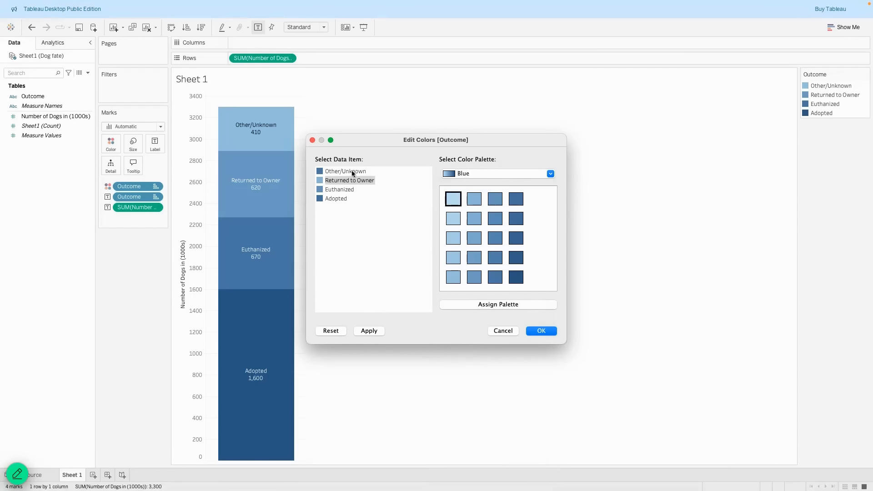
left_click(346, 171)
left_click(454, 199)
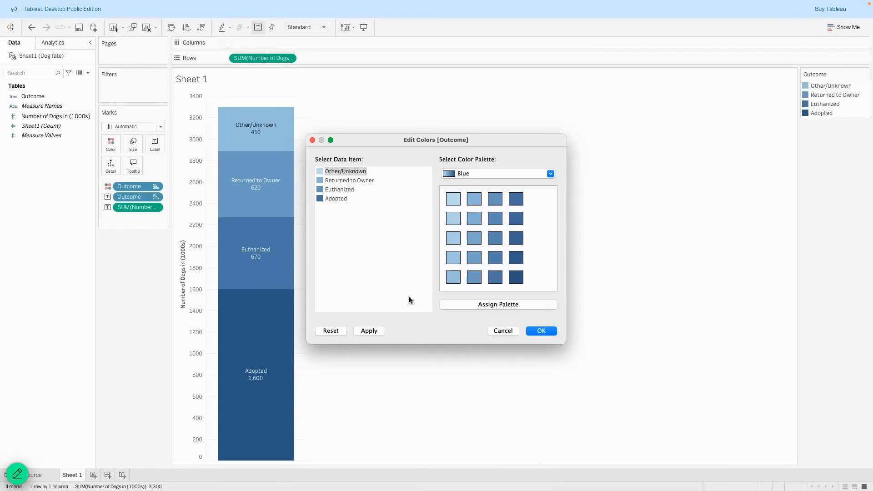
left_click(367, 332)
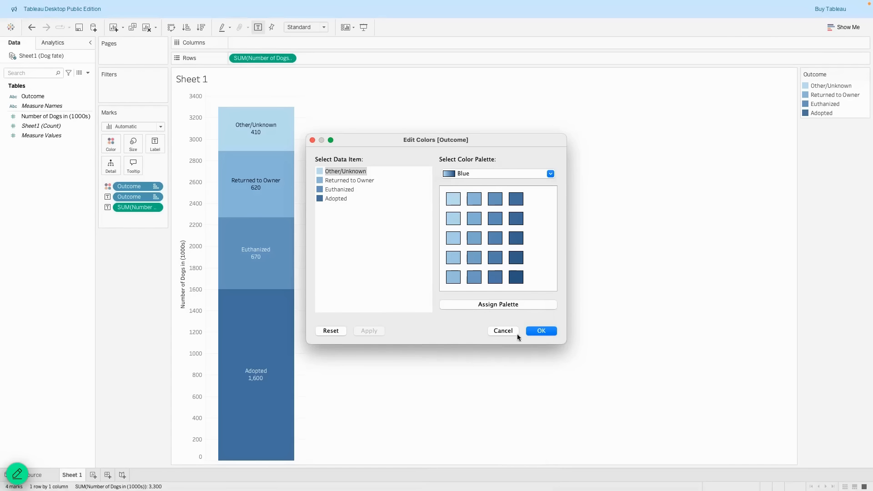
left_click(539, 331)
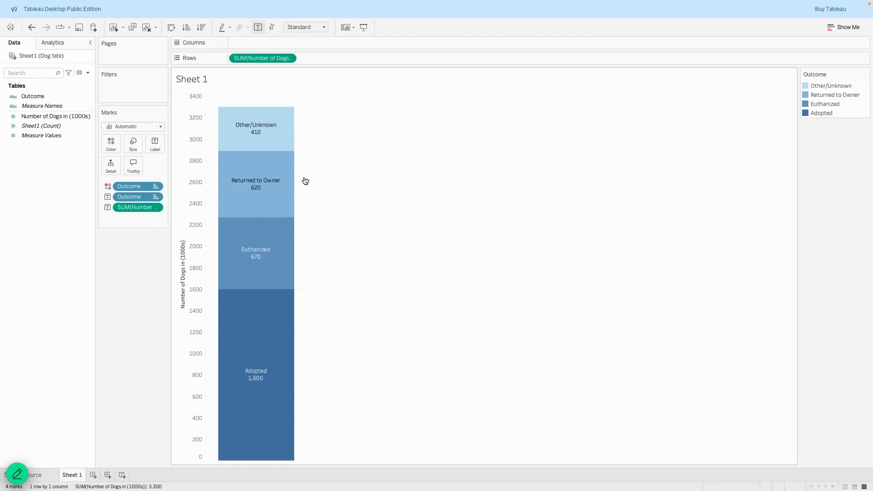
Widen the stacked bar slightly and bring up the Tooltip settings.
mouse_move(307, 178)
left_click_drag(307, 177, 309, 177)
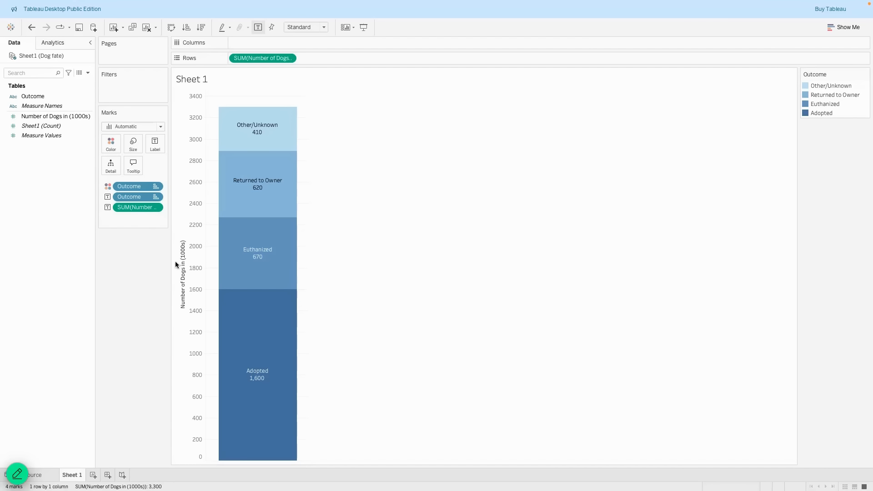
mouse_move(257, 123)
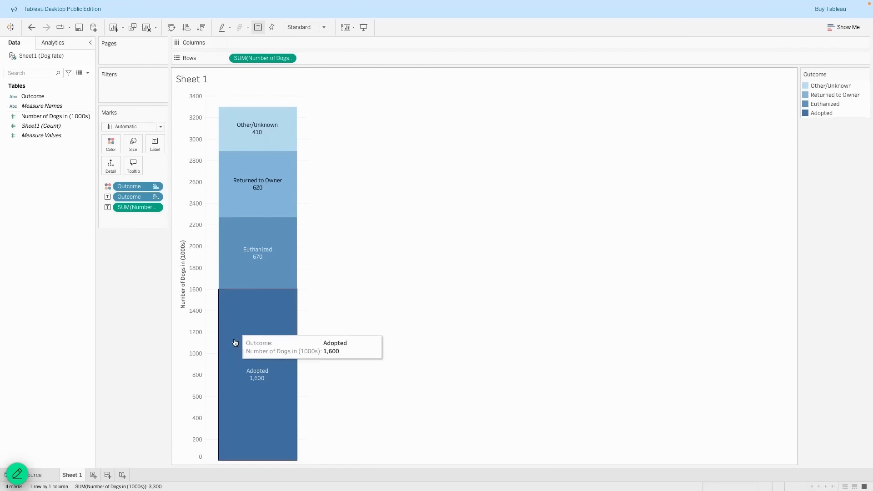
mouse_move(257, 219)
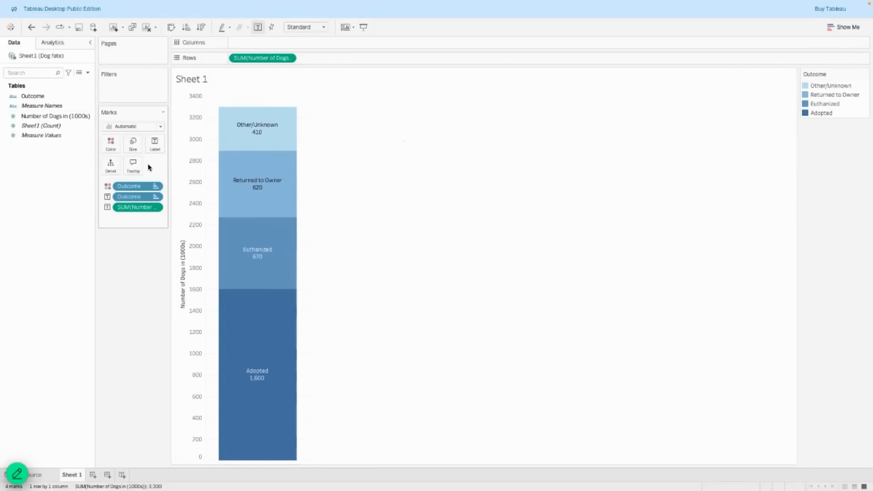
left_click(133, 165)
Turn off tooltips and change the label to '<Outcome>, <SUM(Number of Dogs in (1000s))>' on one centred line.
left_click(36, 236)
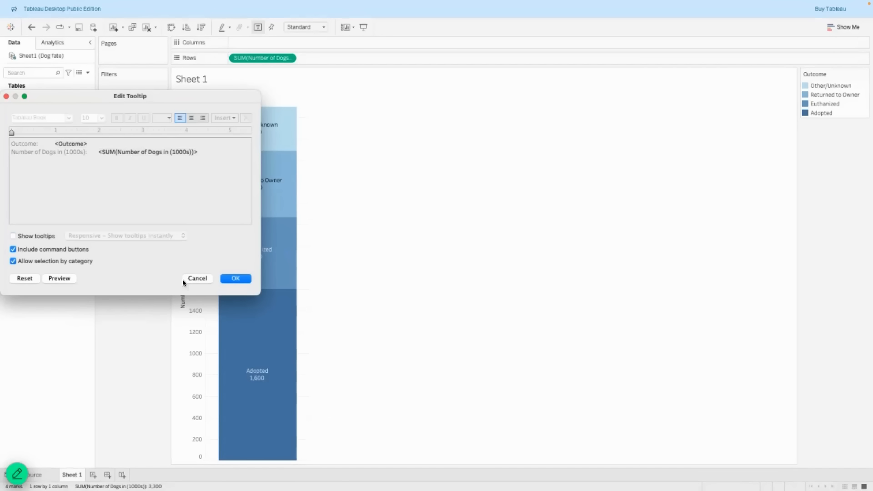
left_click(237, 278)
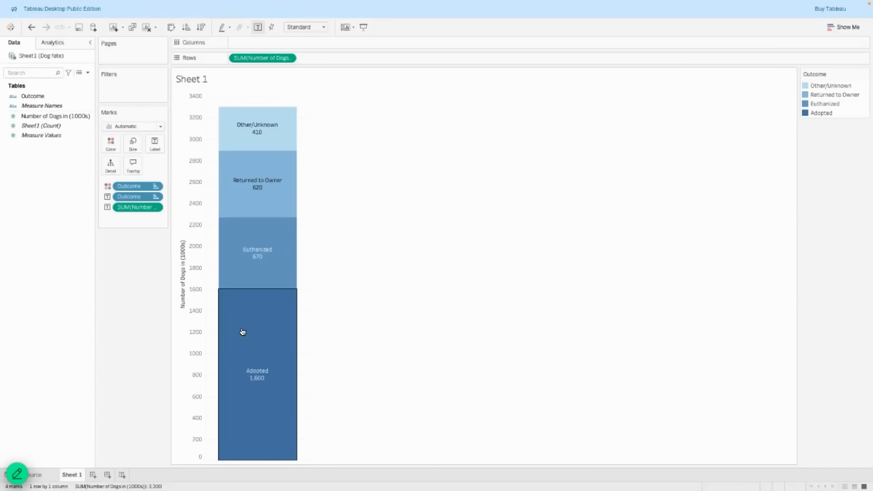
left_click(155, 143)
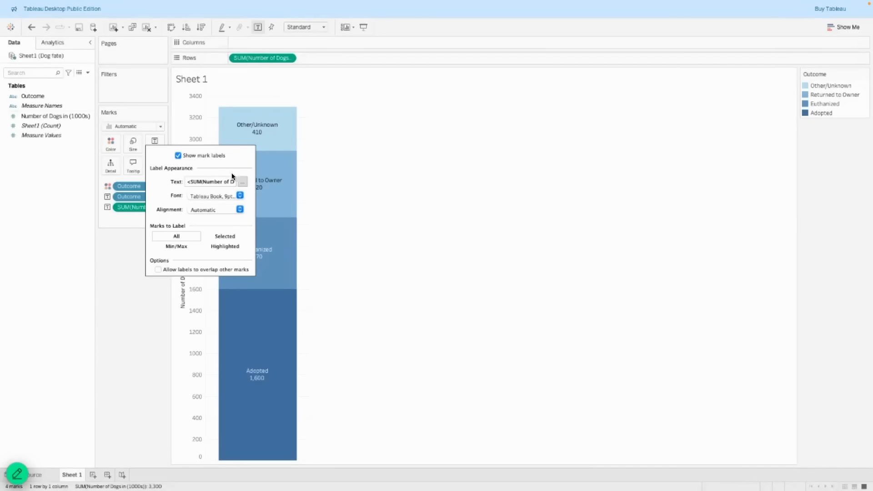
left_click(243, 183)
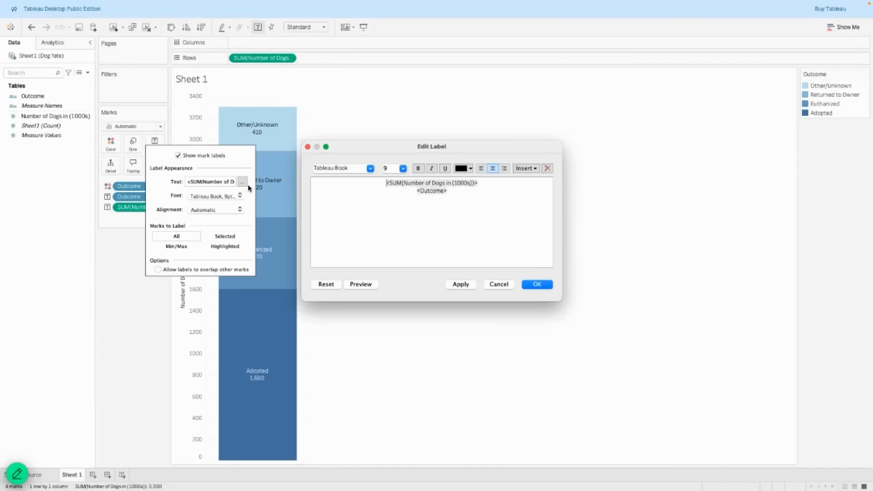
left_click_drag(449, 191, 404, 191)
key("ctrl+c")
key("BackSpace")
left_click(378, 183)
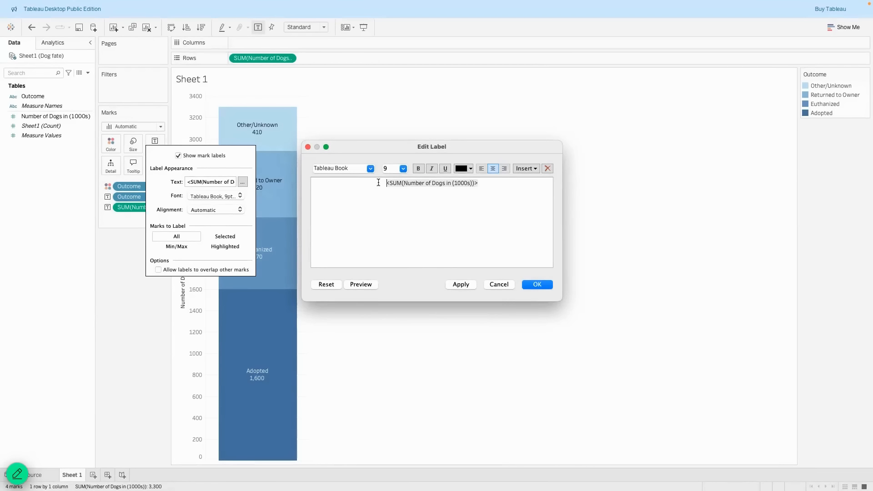
key("ctrl+v")
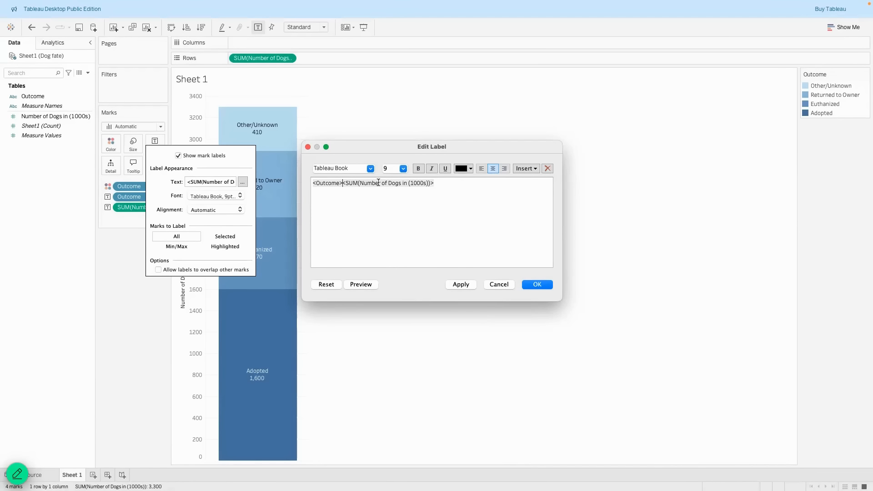
type(",")
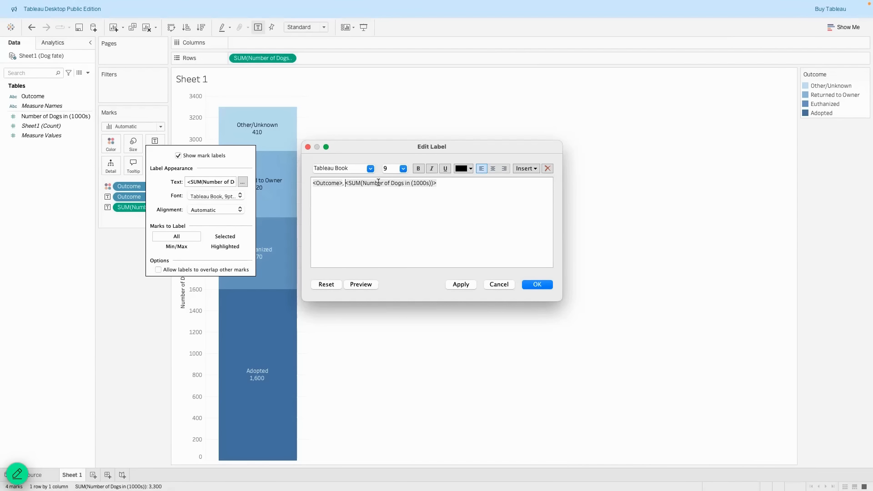
left_click(492, 168)
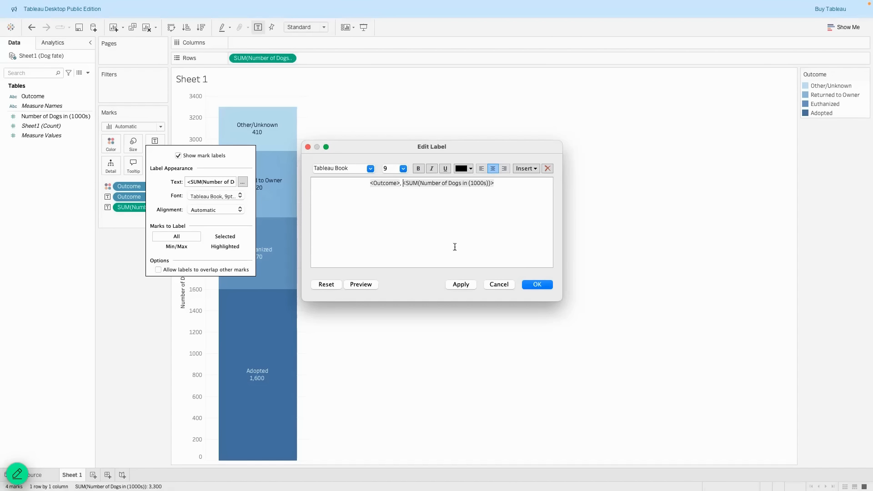
left_click(362, 284)
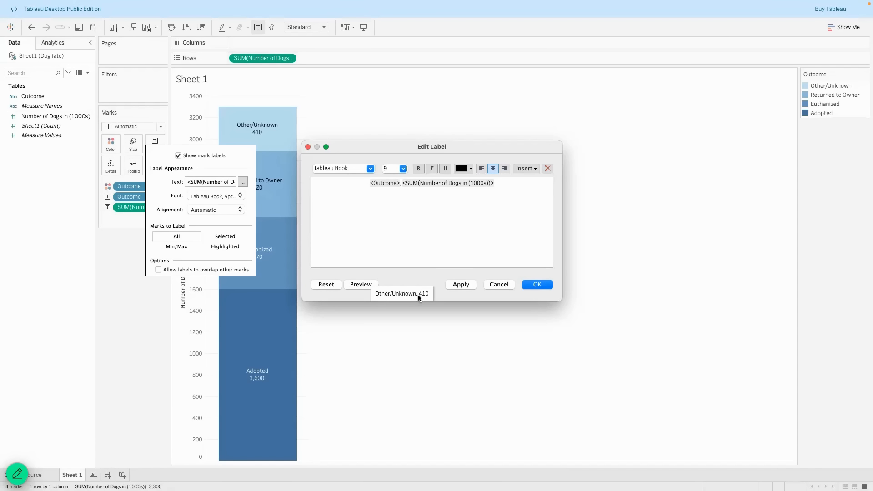
left_click(467, 284)
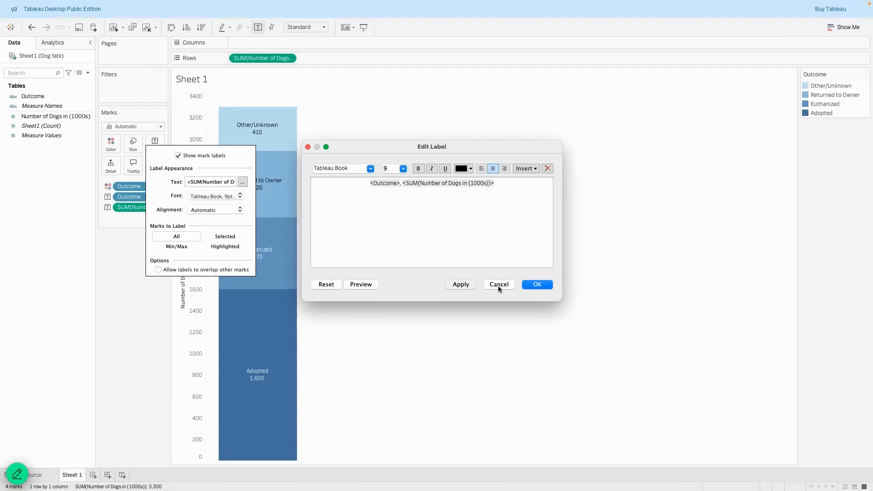
Set the mark label font to size 10 with automatic colour, and keep the alignment Automatic.
left_click(536, 285)
left_click(241, 196)
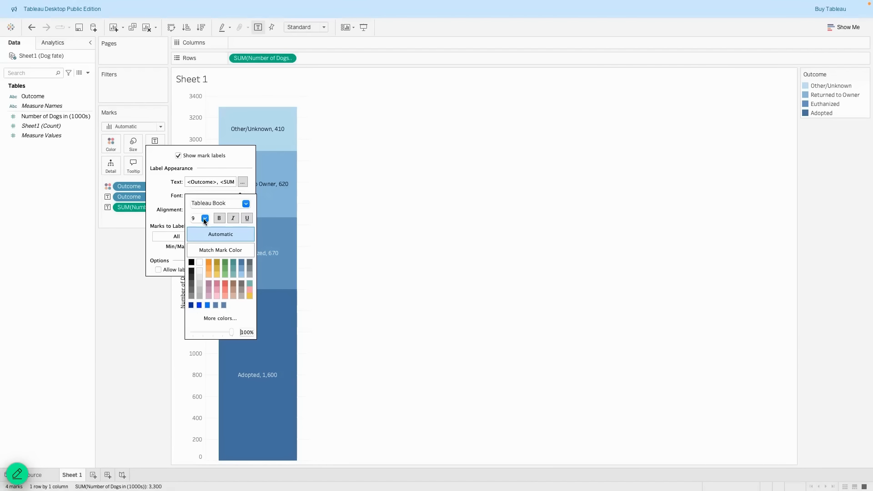
left_click(200, 247)
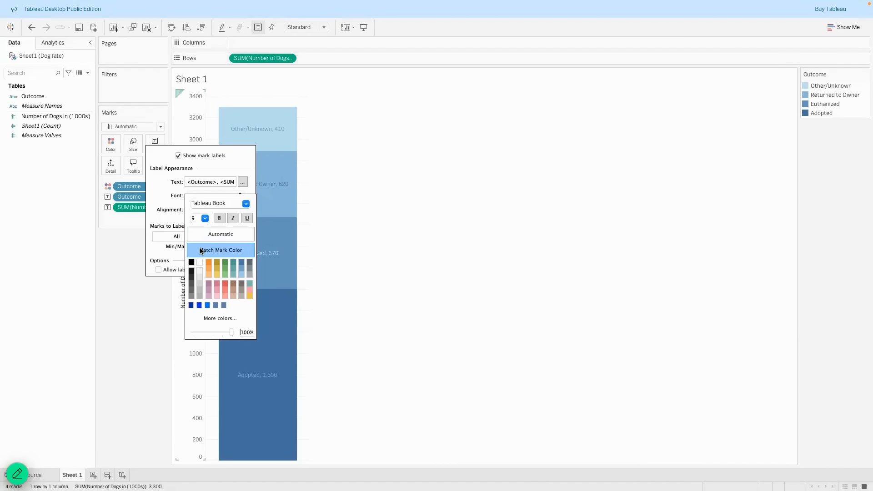
left_click(205, 218)
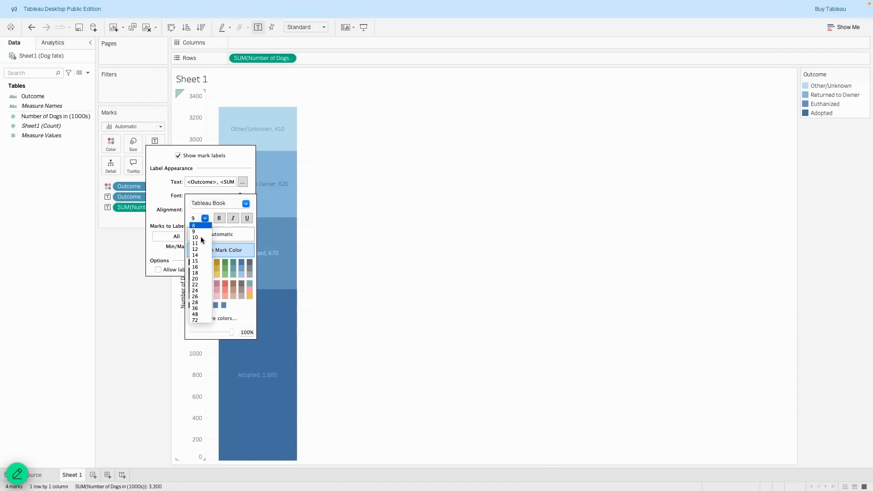
left_click(200, 238)
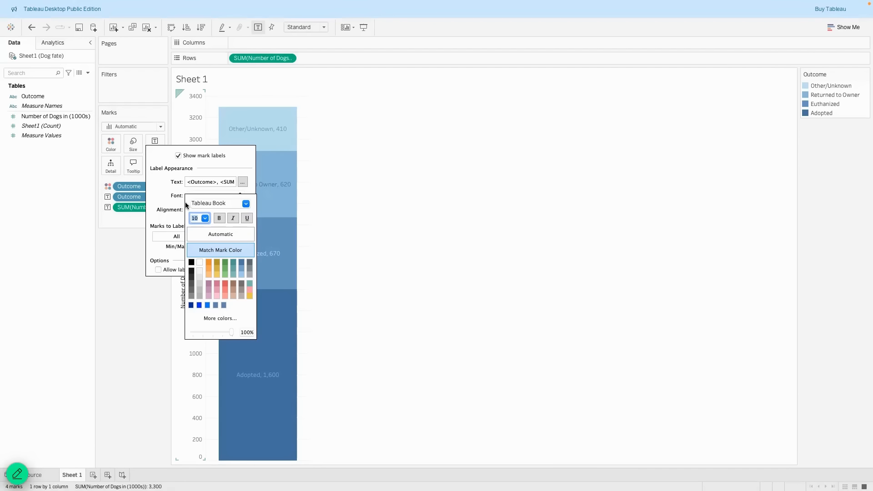
left_click(201, 235)
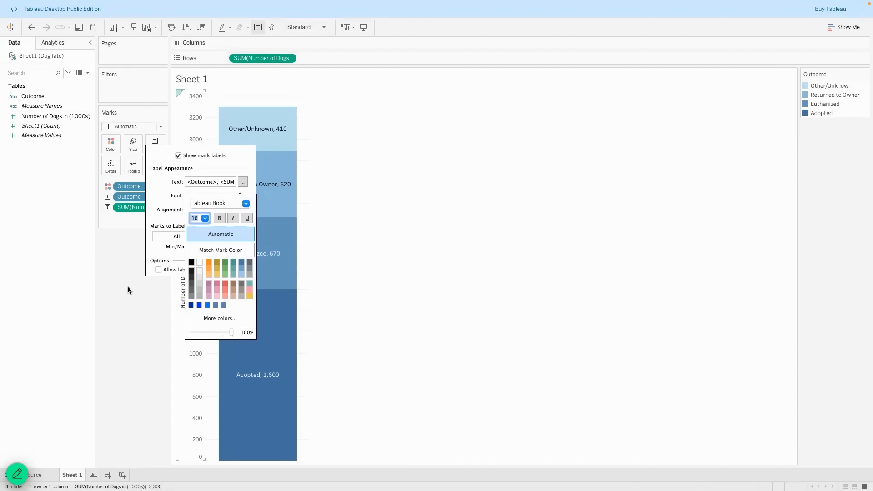
left_click(154, 195)
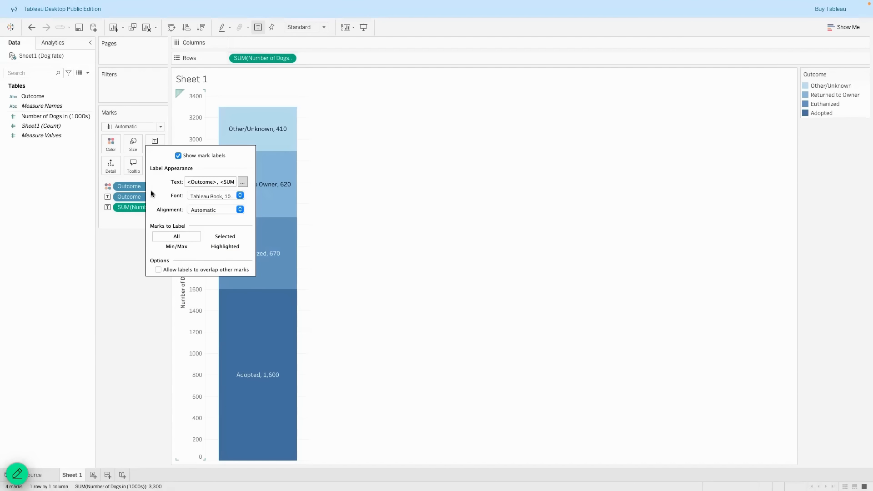
left_click(203, 210)
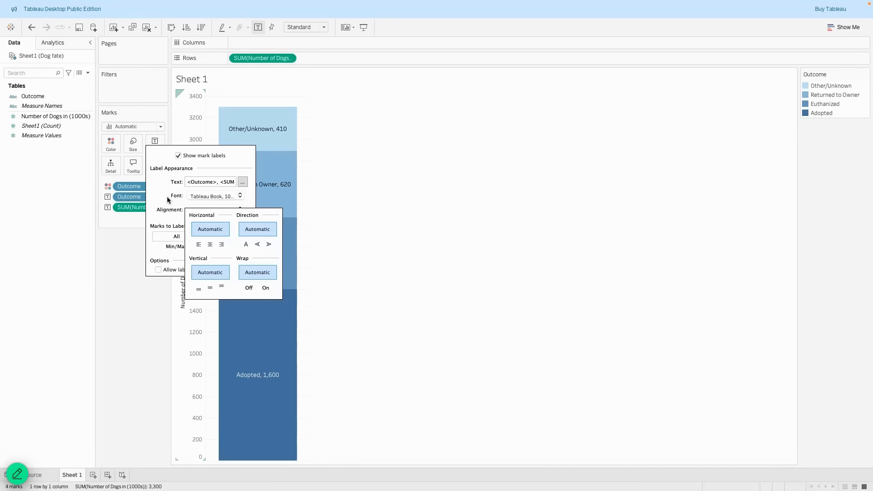
left_click(114, 292)
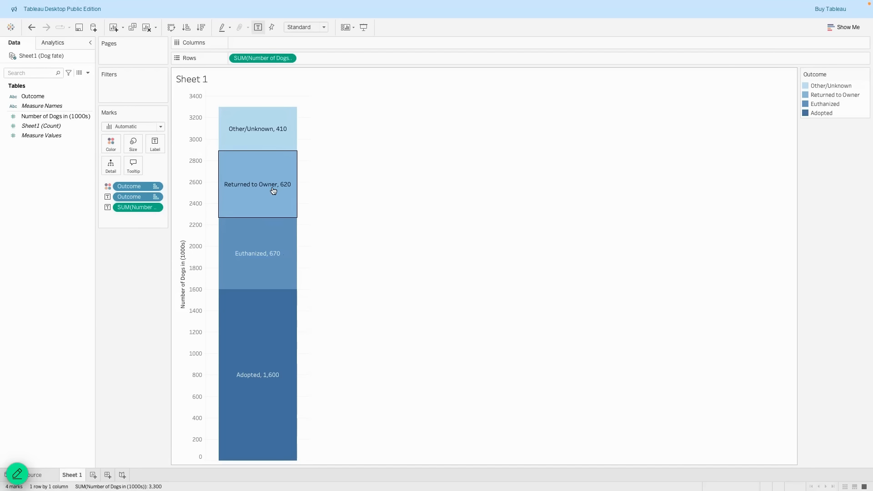
left_click(155, 142)
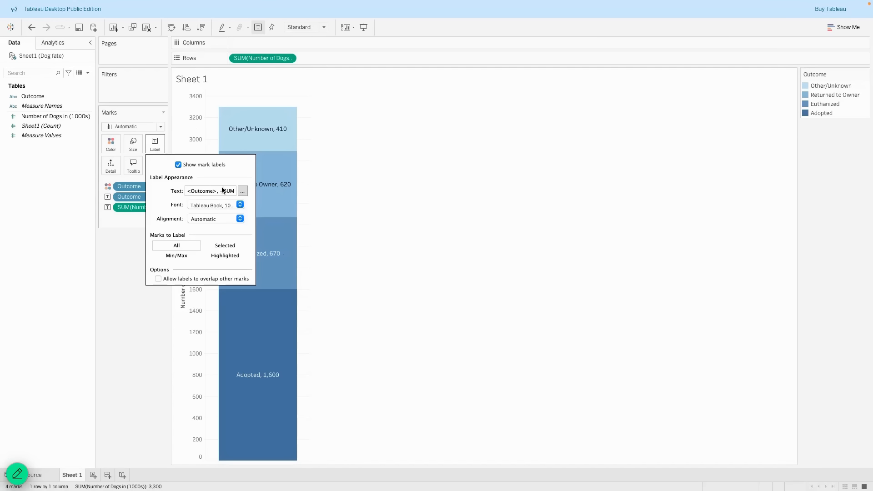
left_click(240, 205)
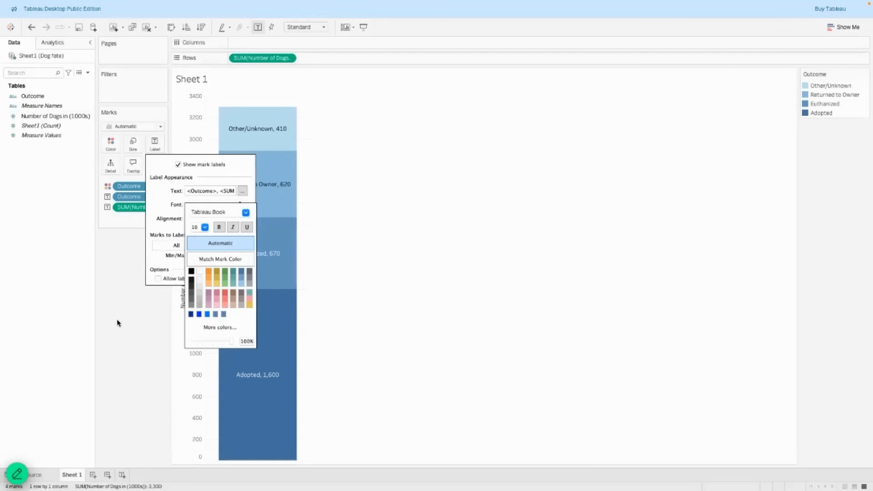
left_click(126, 276)
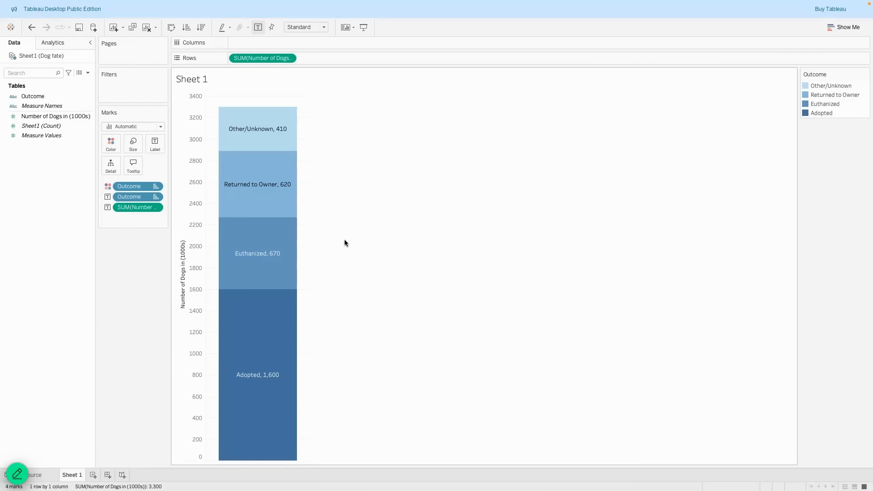
Clear the vertical axis title so the axis has no title.
right_click(182, 252)
left_click(190, 256)
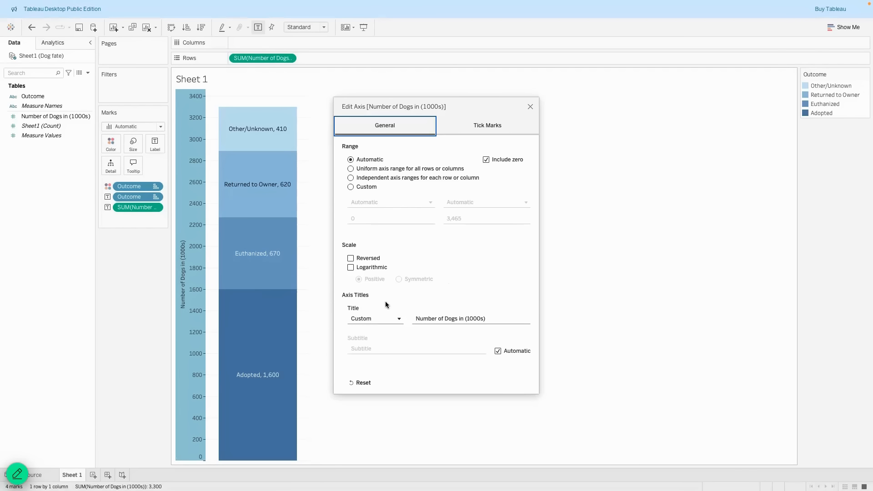
left_click(443, 318)
key("ctrl+a")
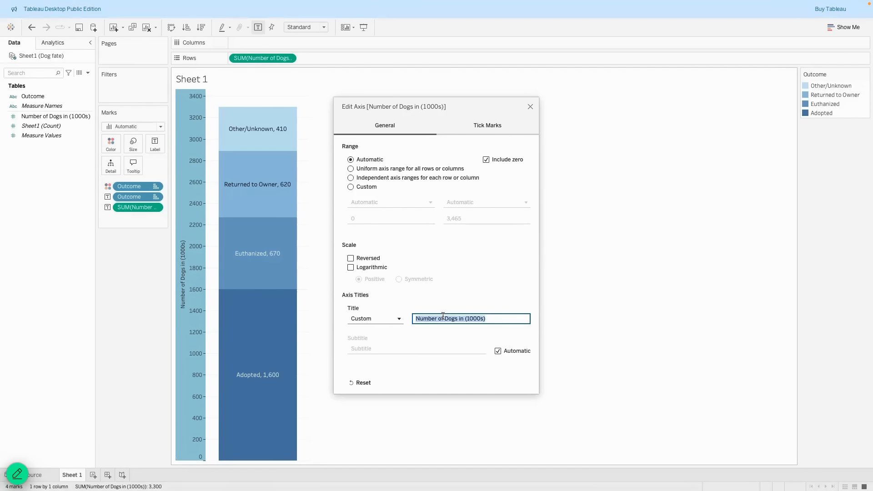
key("BackSpace")
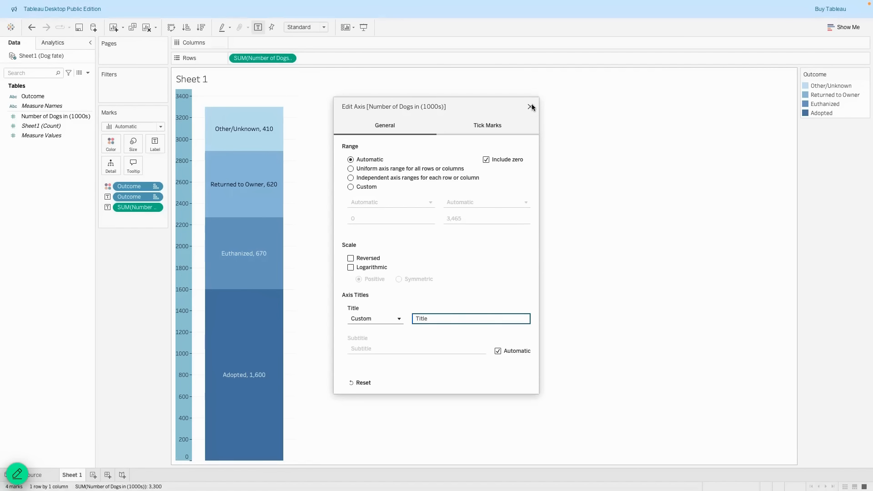
left_click(530, 107)
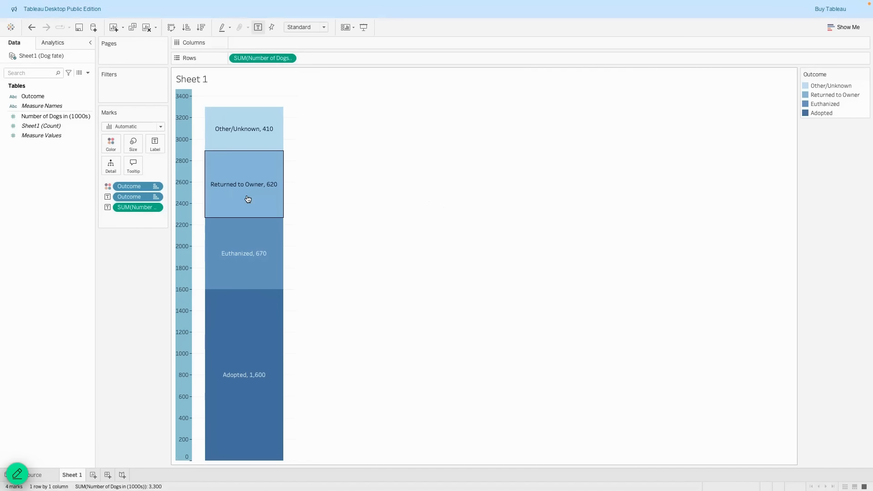
In the sheet's line formatting, set the Columns axis ruler to None.
right_click(196, 212)
left_click(206, 240)
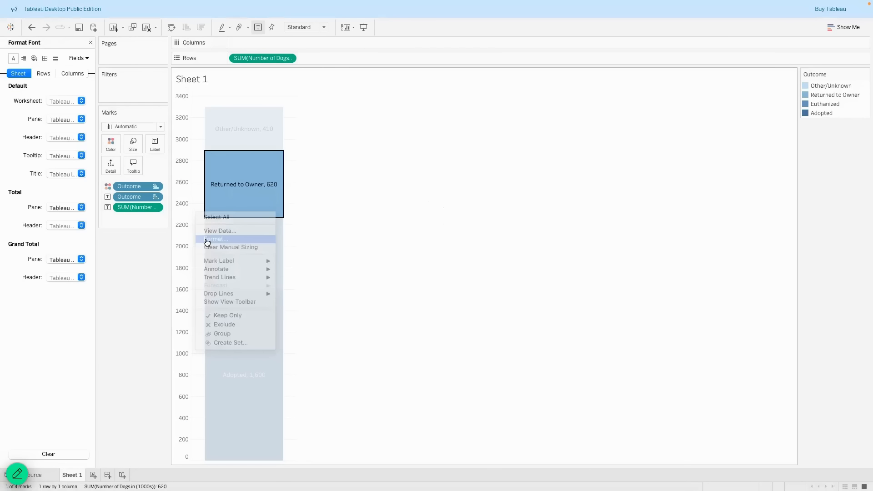
left_click(336, 183)
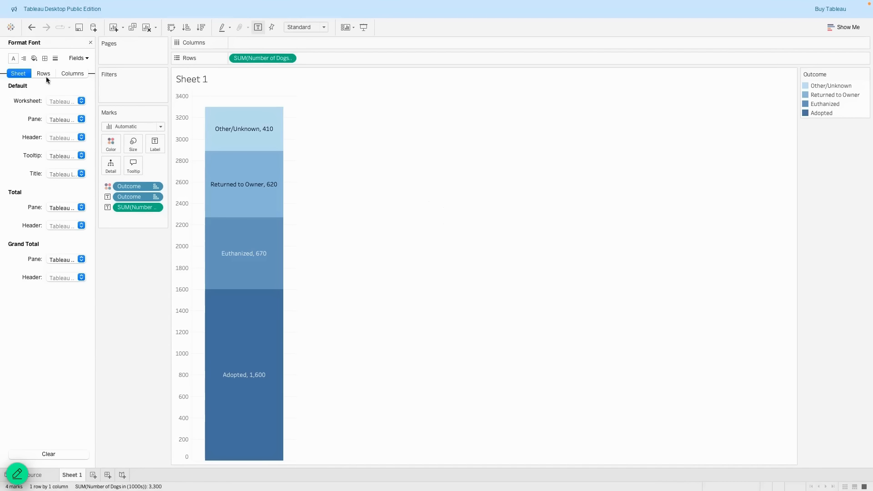
left_click(44, 58)
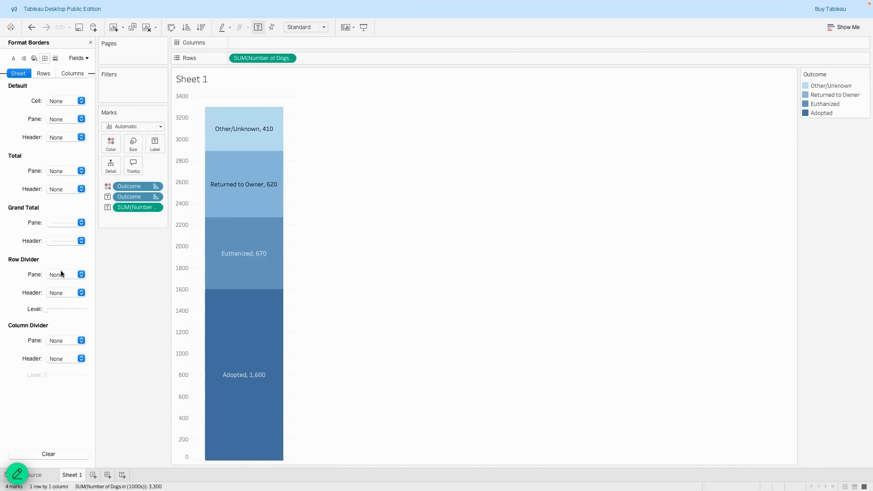
left_click(45, 71)
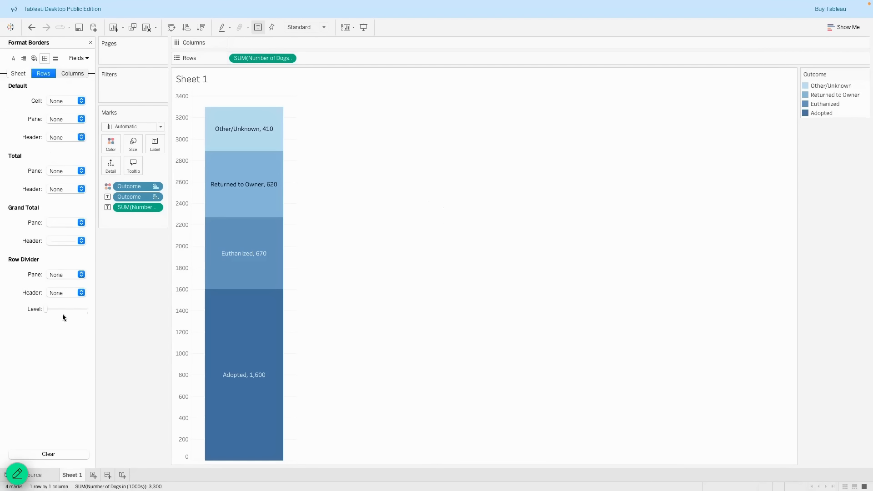
left_click(71, 74)
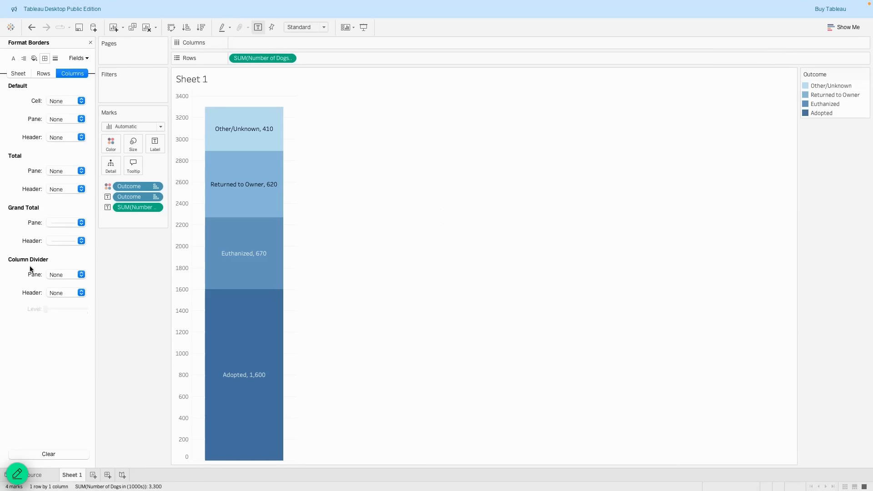
left_click(56, 58)
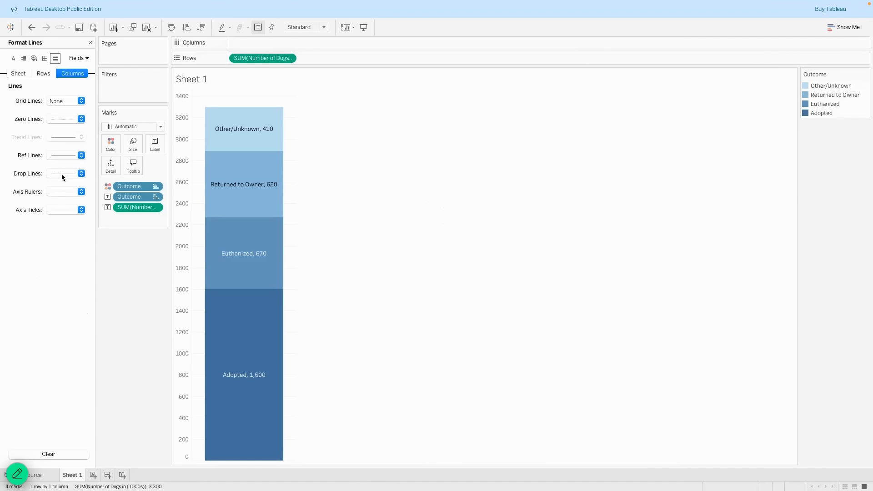
left_click(81, 191)
left_click(80, 199)
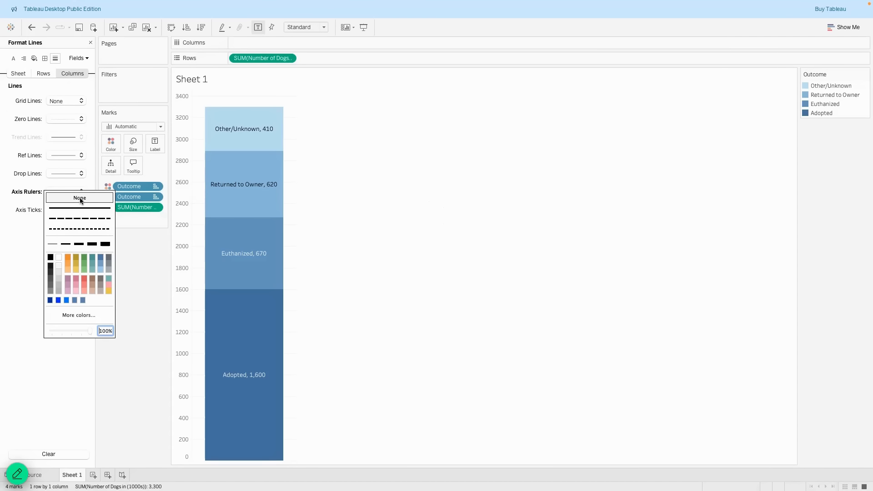
left_click(65, 89)
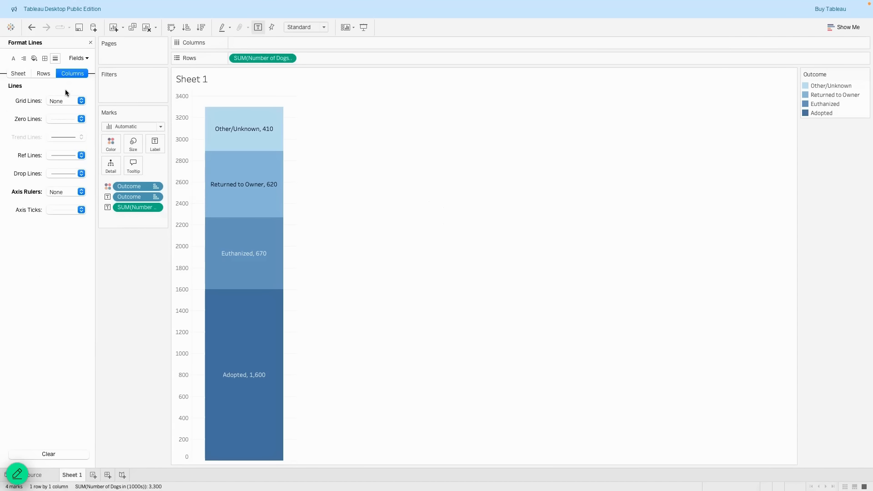
Set the Rows axis ruler to None as well and close the formatting pane.
left_click(46, 73)
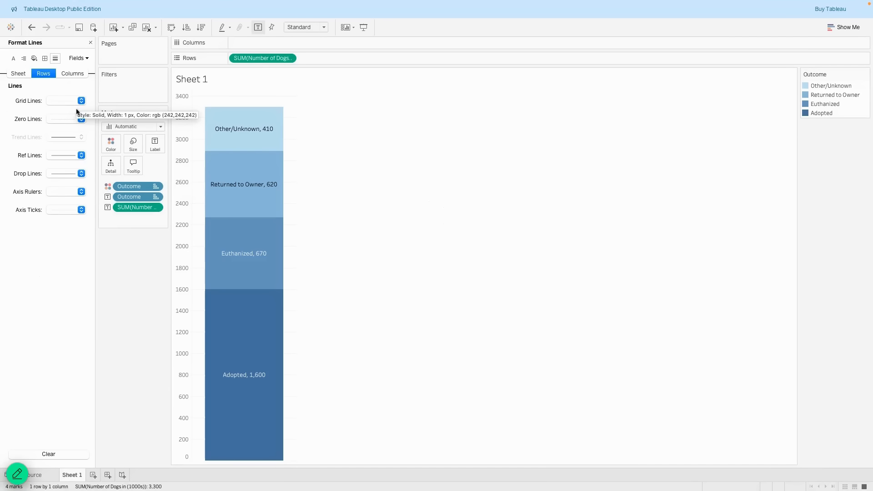
left_click(61, 191)
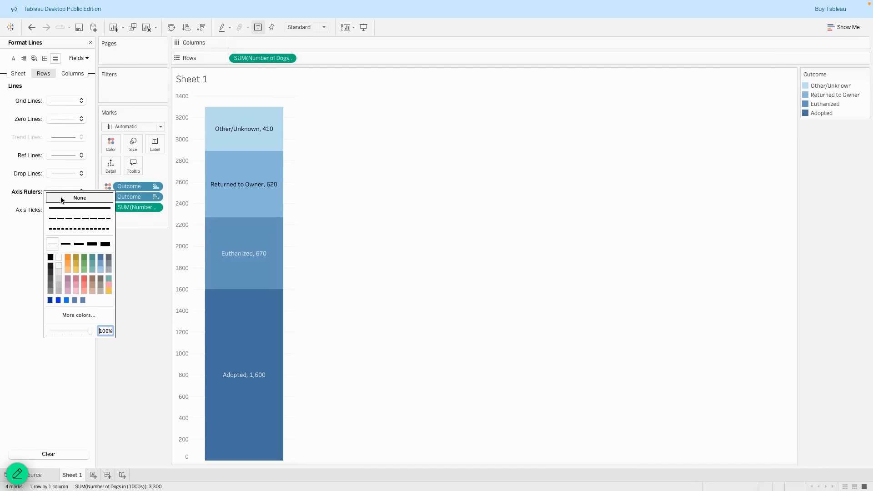
left_click(61, 196)
left_click(29, 285)
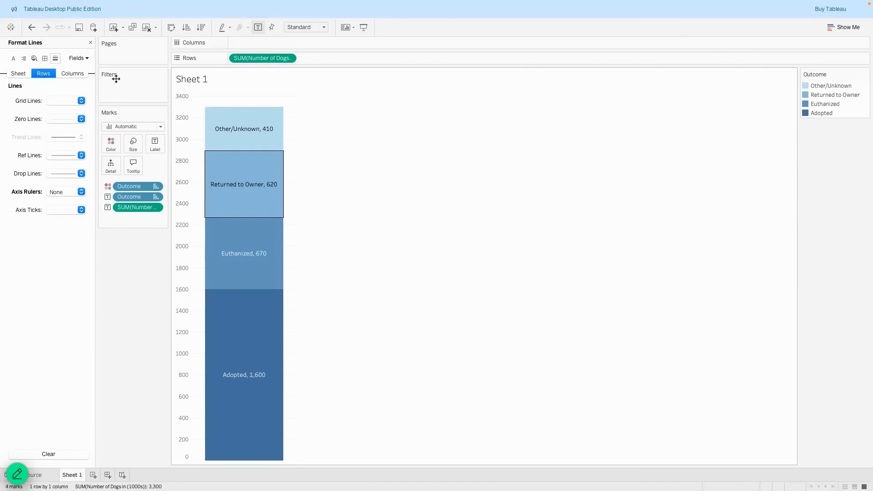
left_click(91, 42)
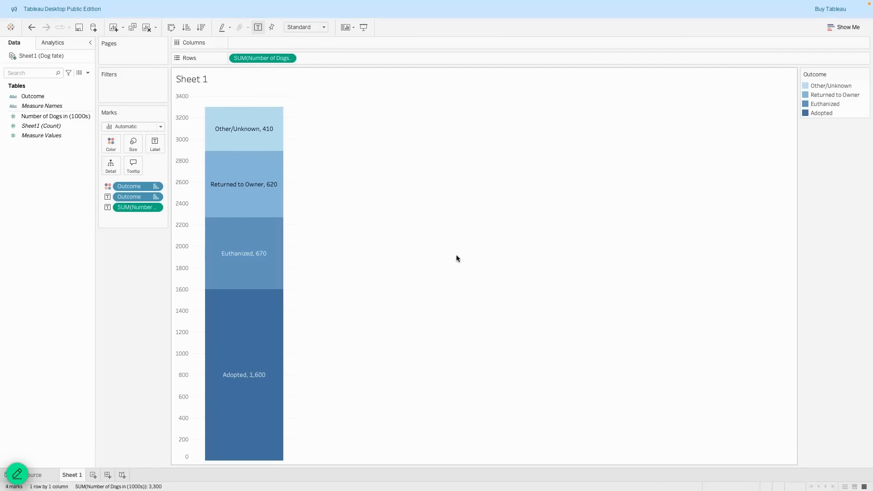
Title the sheet 'Fate of the Dogs Who Enter Animal Shelters Each Year' with the axis label as line two.
double_click(184, 79)
key("ctrl+a")
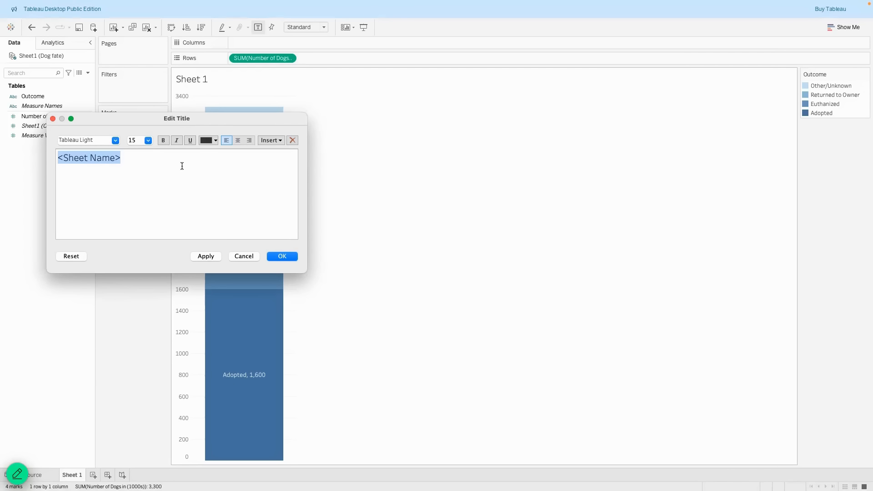
type("Fate of t")
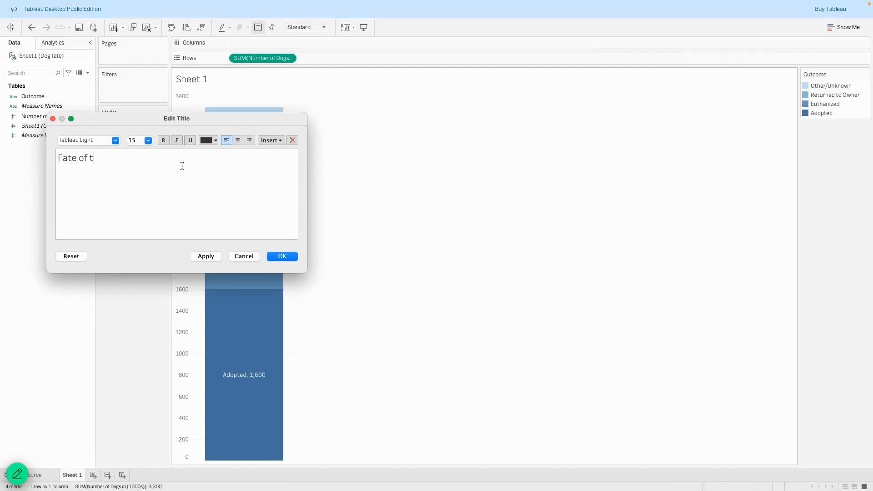
type("he Dogs Who Enter Animal Shelt")
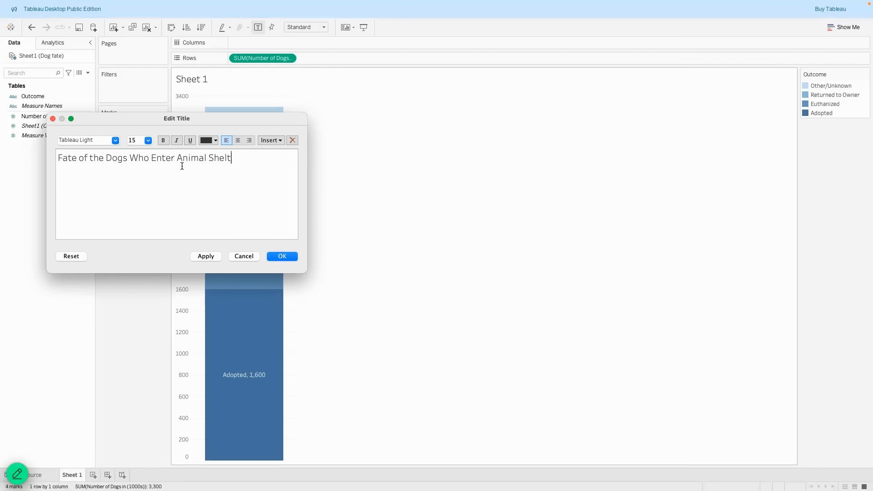
type("ers Each Year")
key("Return")
type("Number of Dogs in (1000s)")
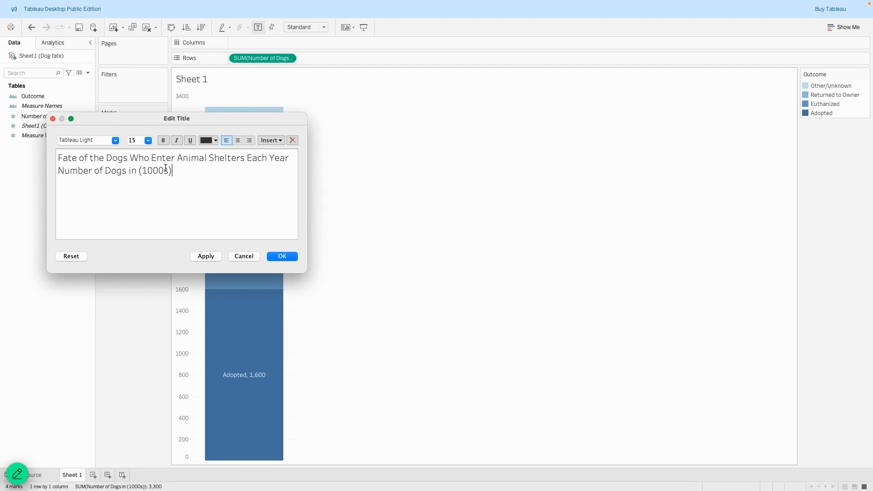
type("(")
key("Delete")
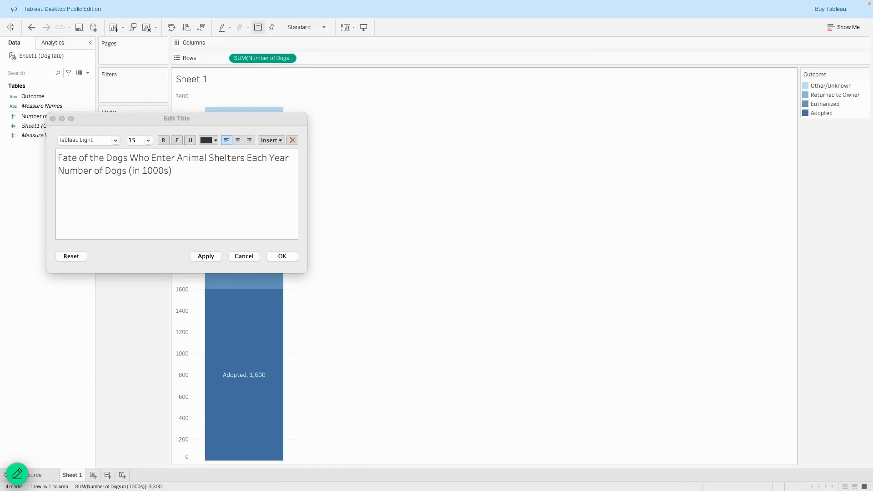
left_click(151, 170)
Make the main title line Tableau Bold at a larger size.
left_click_drag(174, 170, 57, 156)
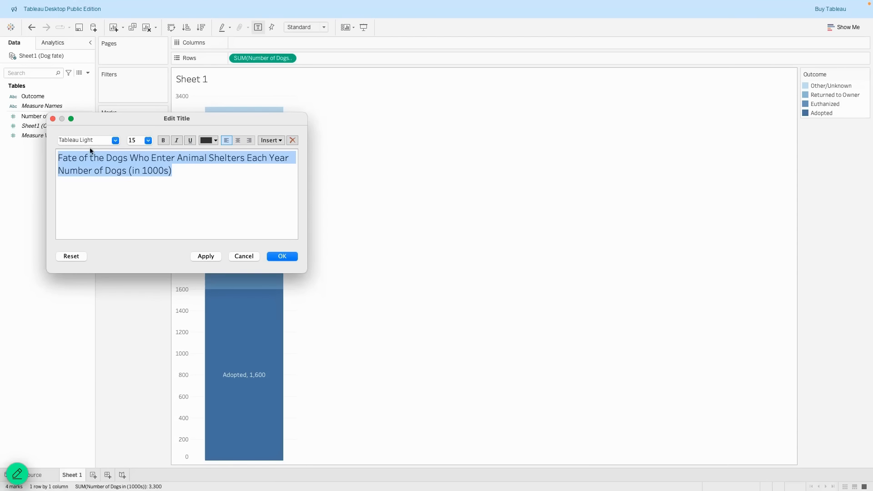
left_click(116, 140)
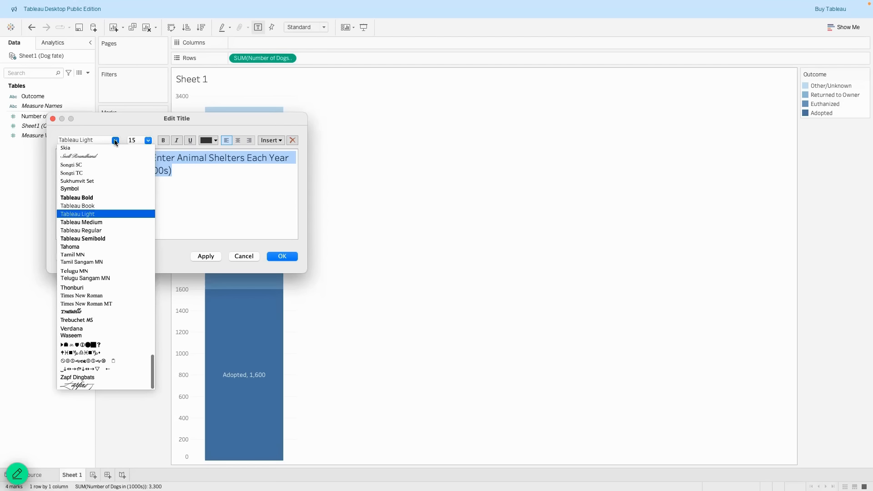
left_click(212, 170)
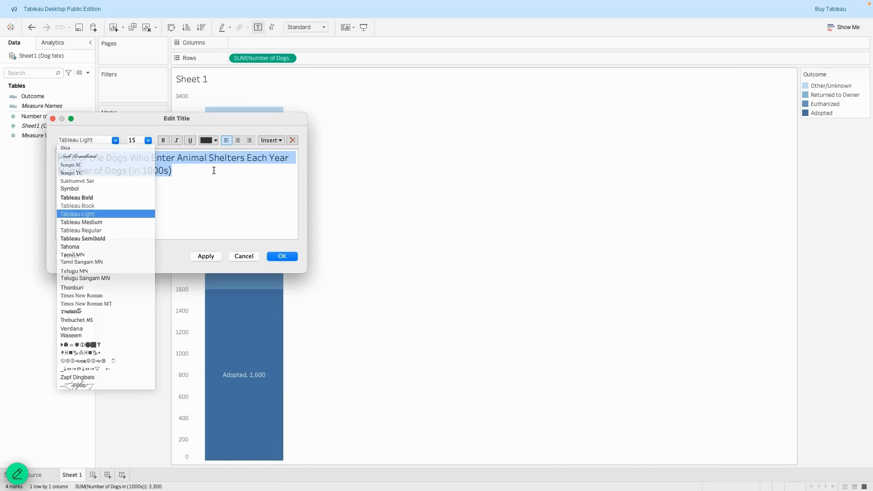
left_click_drag(289, 157, 54, 155)
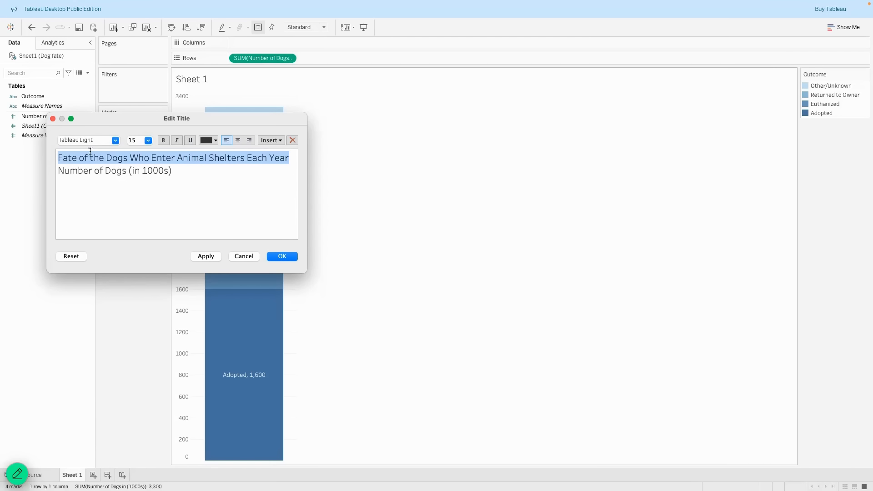
left_click(115, 140)
left_click(107, 196)
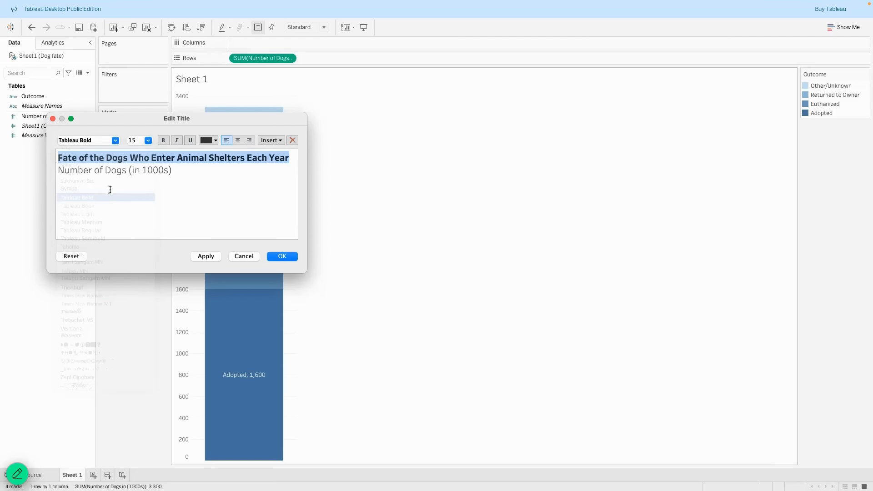
left_click(148, 141)
left_click(137, 201)
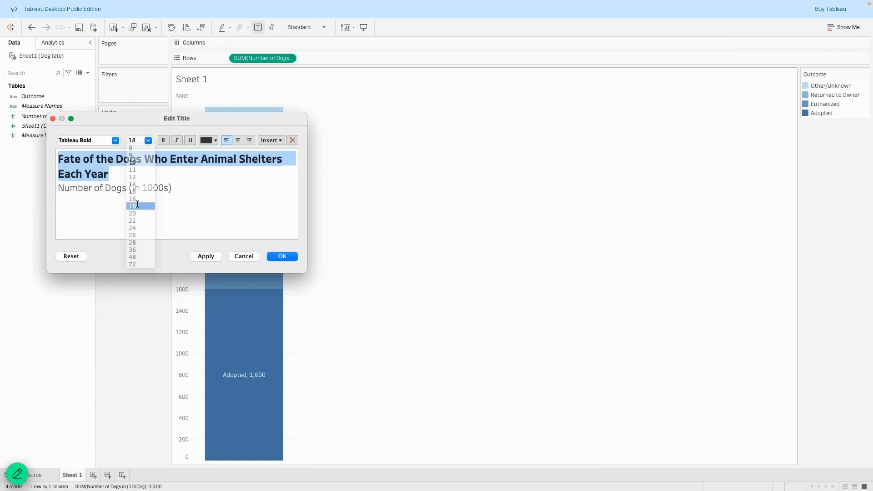
left_click(173, 187)
Set the 'Number of Dogs (in 1000s)' subtitle to Tableau Book, size 10.
left_click_drag(173, 188, 56, 187)
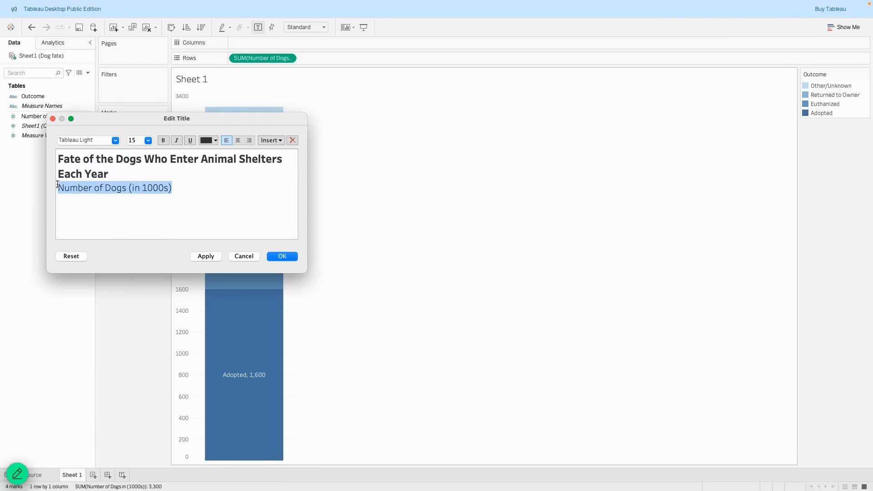
left_click(116, 141)
left_click(93, 205)
left_click(148, 141)
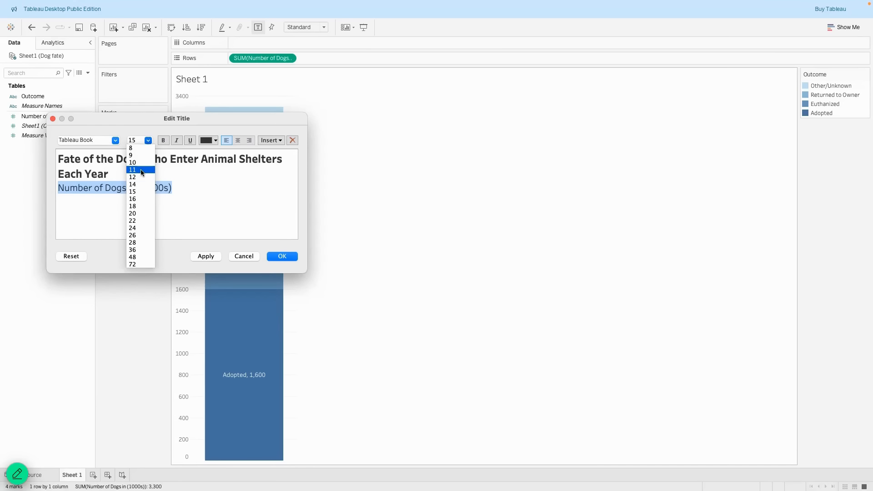
left_click(142, 170)
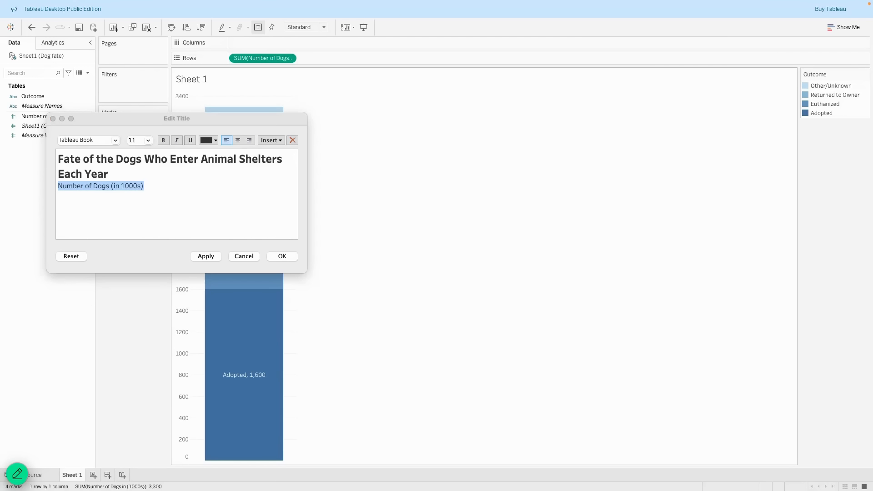
left_click(148, 141)
left_click(143, 162)
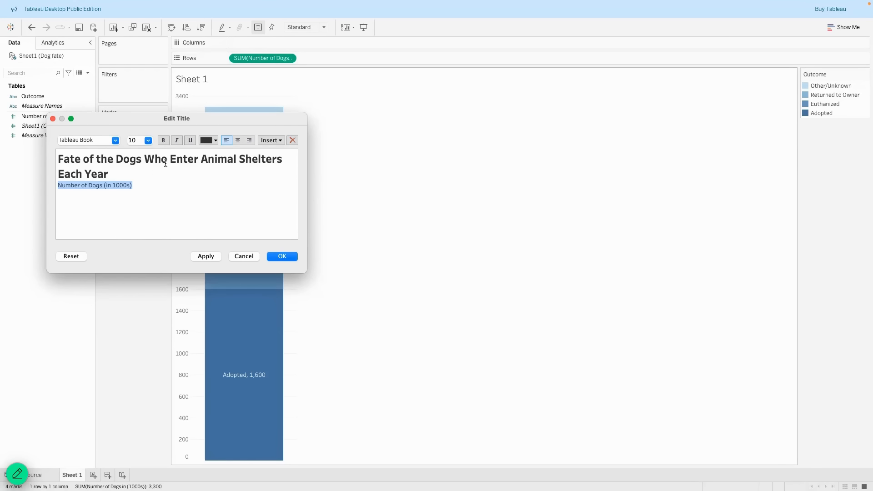
Colour all the title text black and apply the title to the chart.
key("super+a")
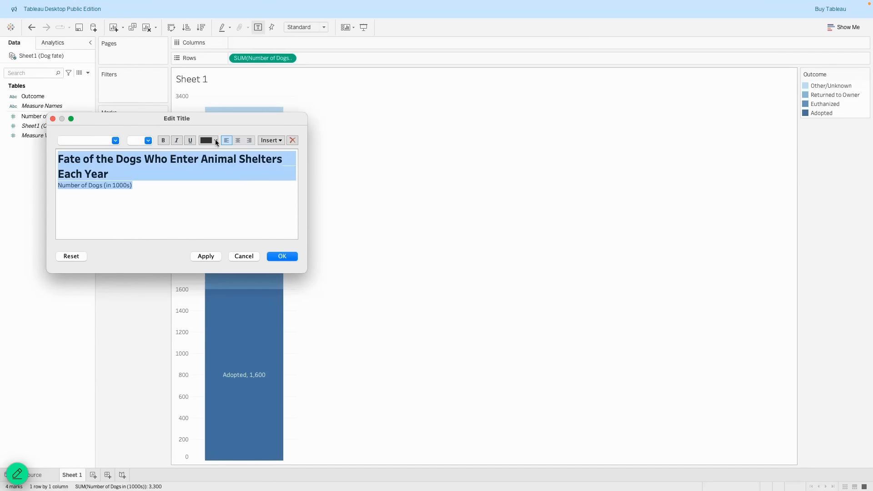
left_click(207, 141)
left_click(146, 194)
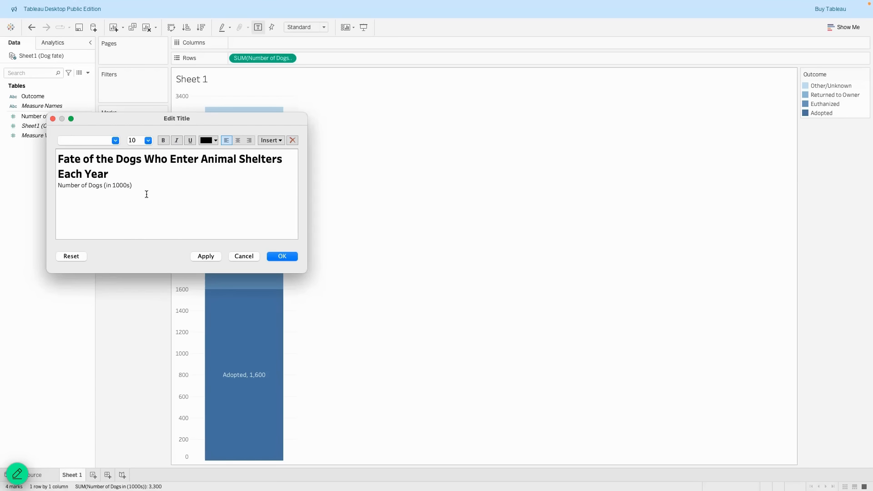
left_click(209, 257)
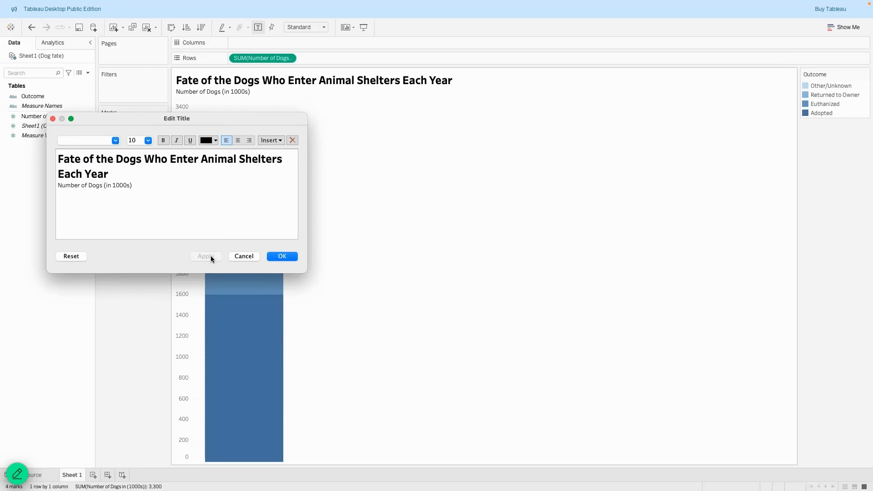
left_click(281, 256)
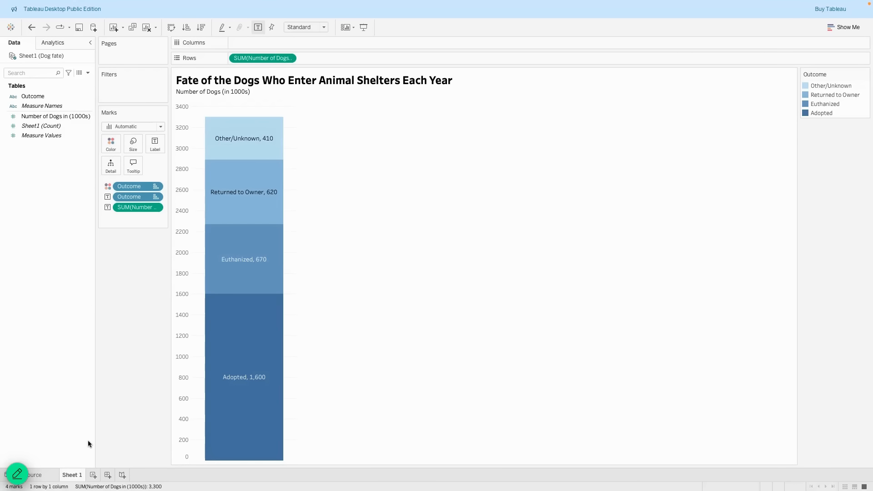
On a new worksheet, put Number of Dogs in (1000s) on Text to show the 3,300 total.
left_click(92, 475)
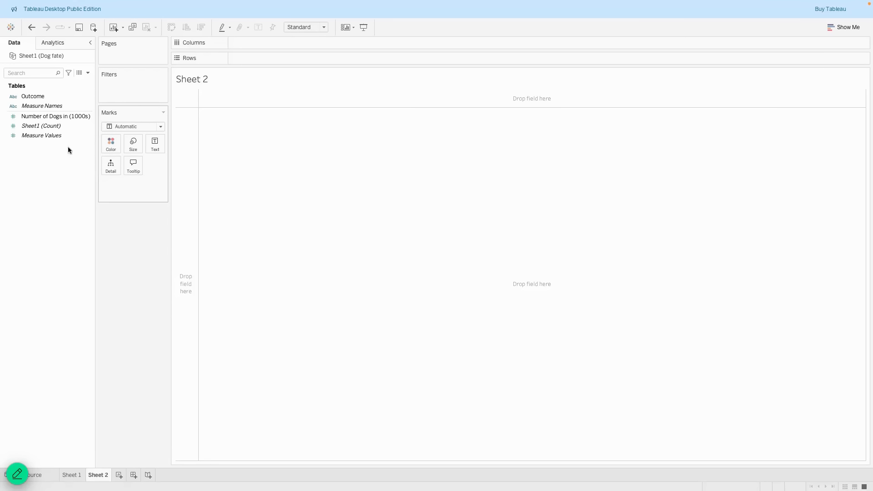
left_click_drag(36, 118, 154, 149)
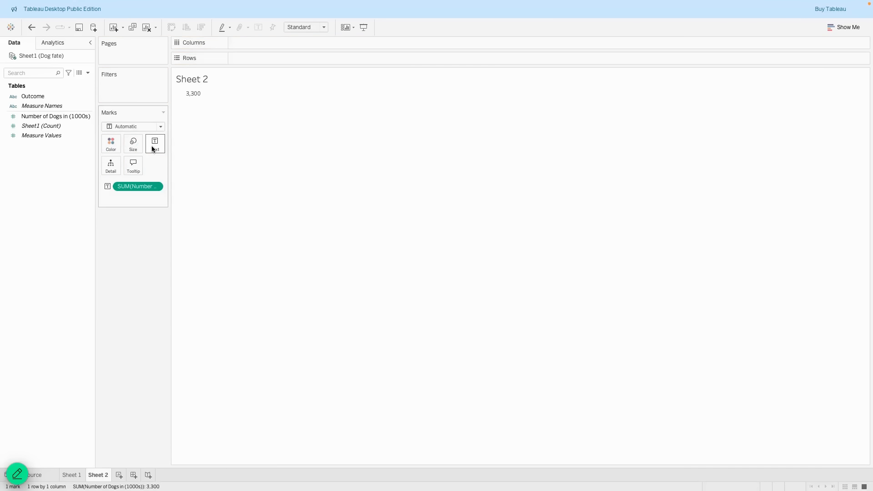
mouse_move(198, 97)
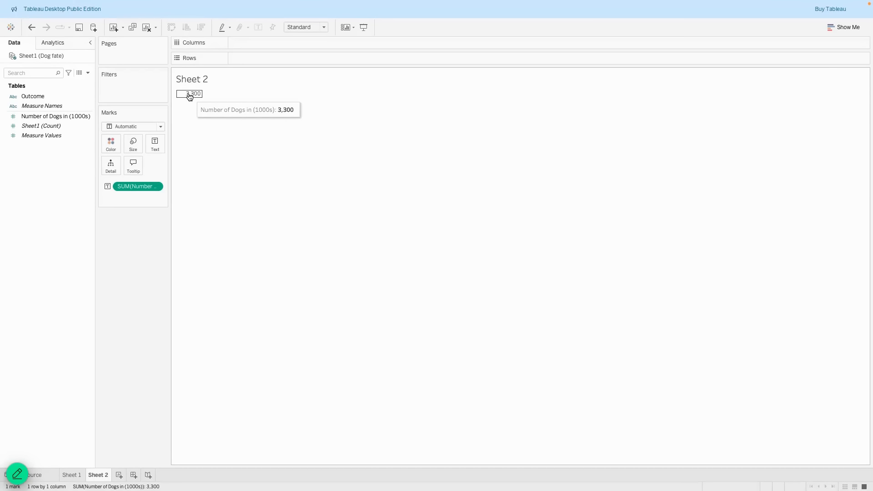
left_click(156, 187)
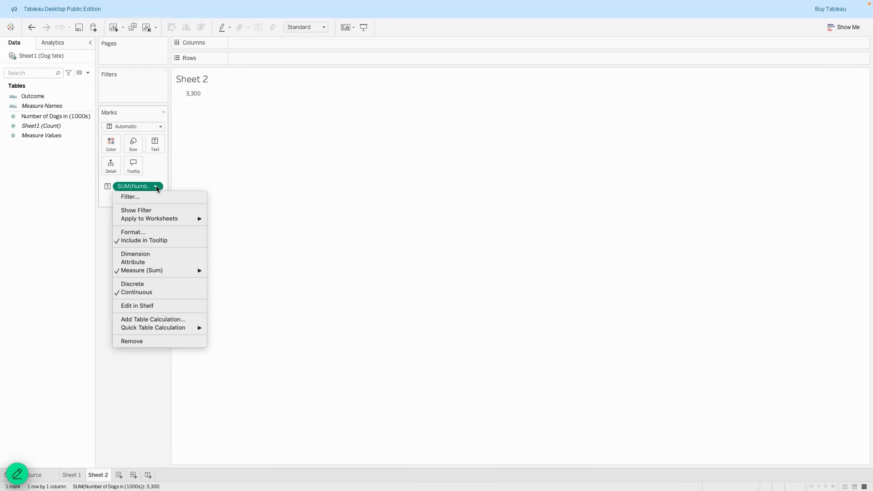
left_click(142, 232)
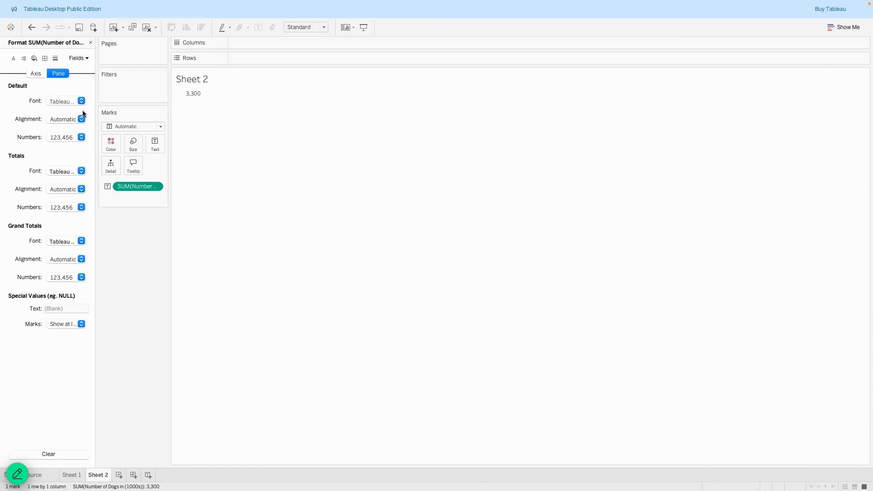
left_click(81, 136)
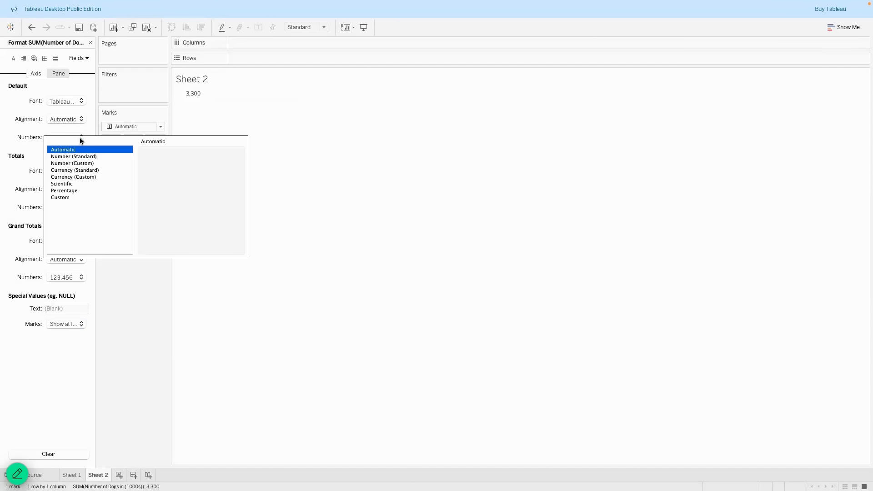
left_click(84, 163)
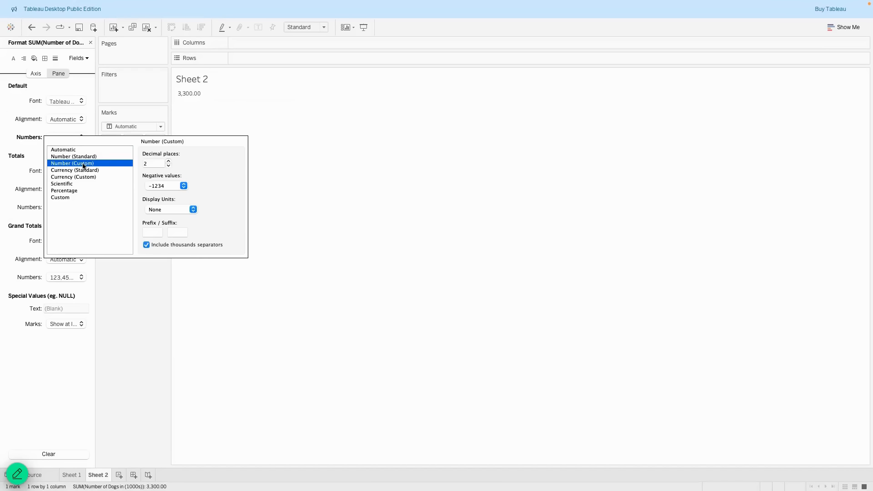
double_click(168, 167)
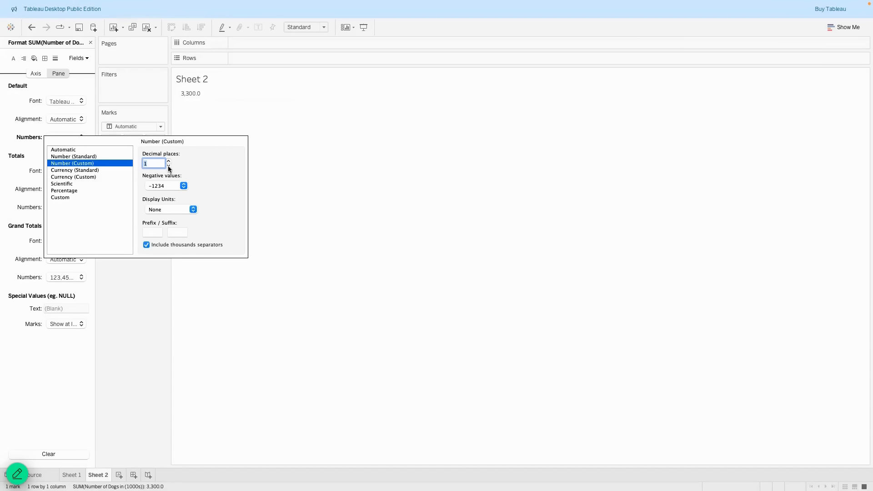
left_click(193, 210)
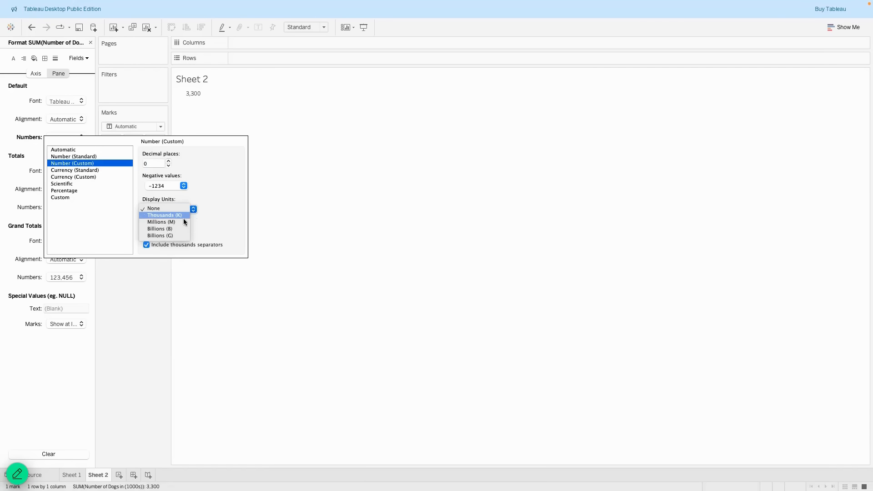
left_click(181, 220)
left_click(190, 209)
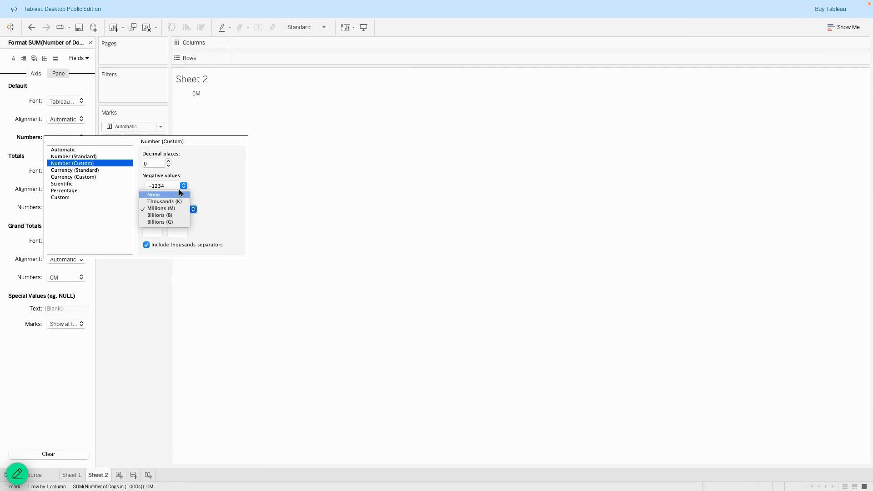
left_click(179, 191)
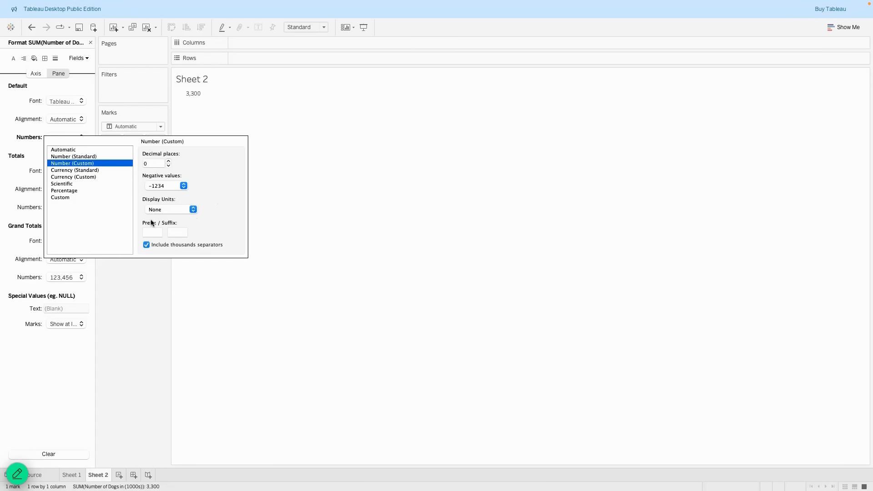
left_click(90, 150)
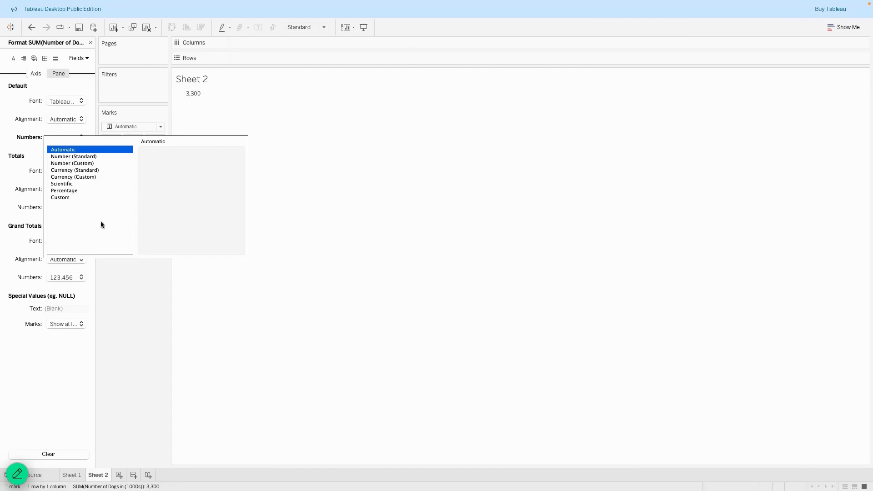
left_click(119, 307)
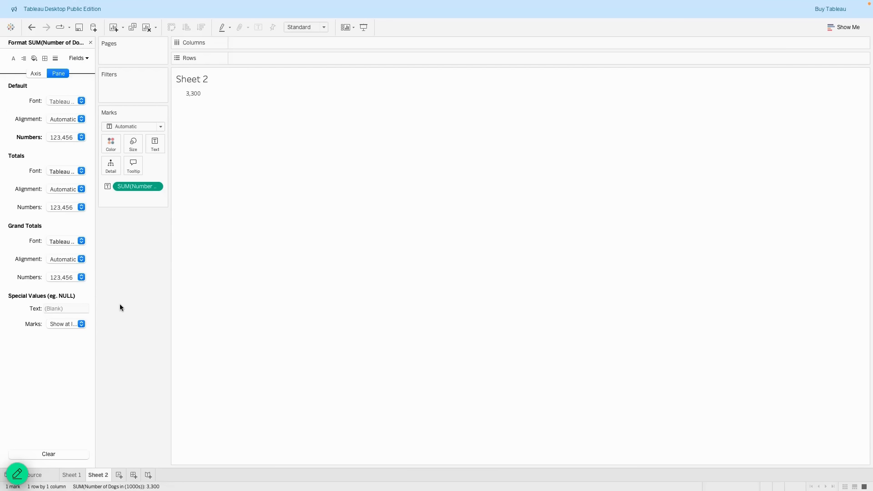
left_click(81, 138)
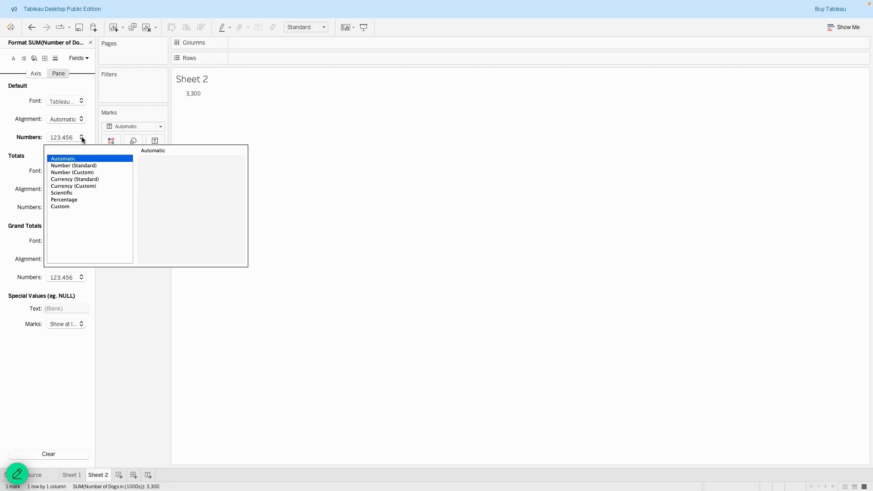
left_click(92, 173)
left_click(169, 174)
left_click(168, 175)
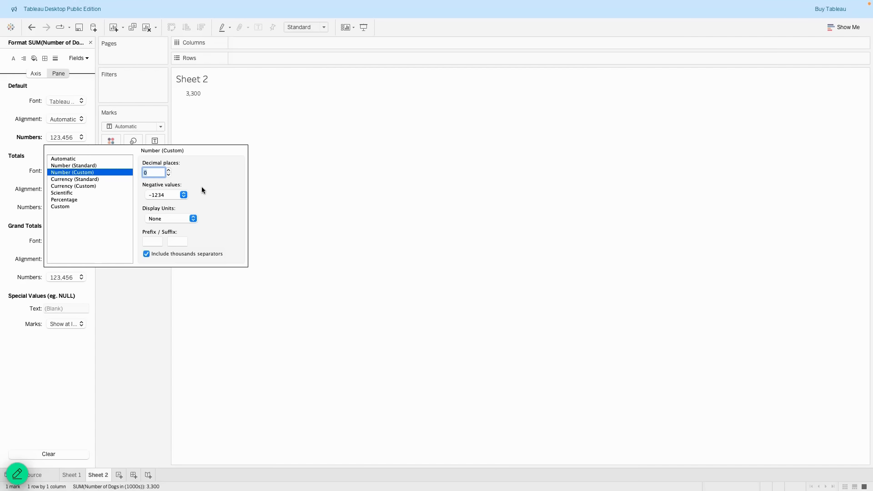
left_click(154, 311)
left_click(71, 475)
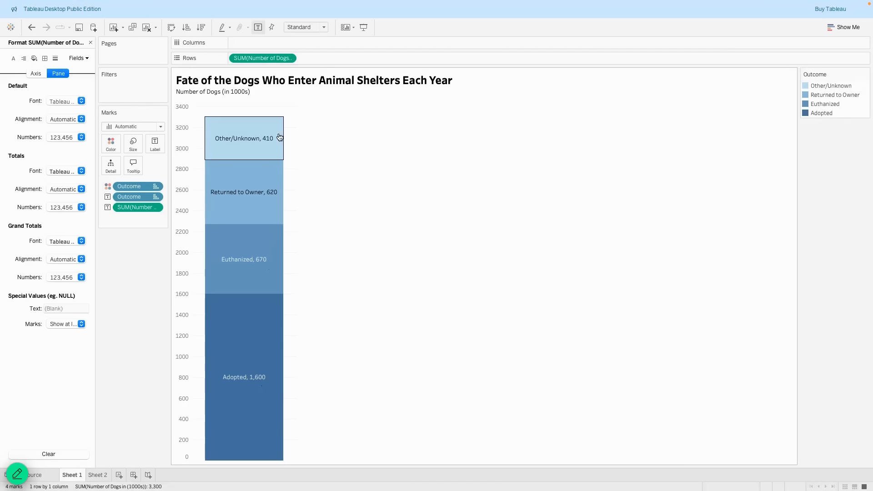
left_click(97, 475)
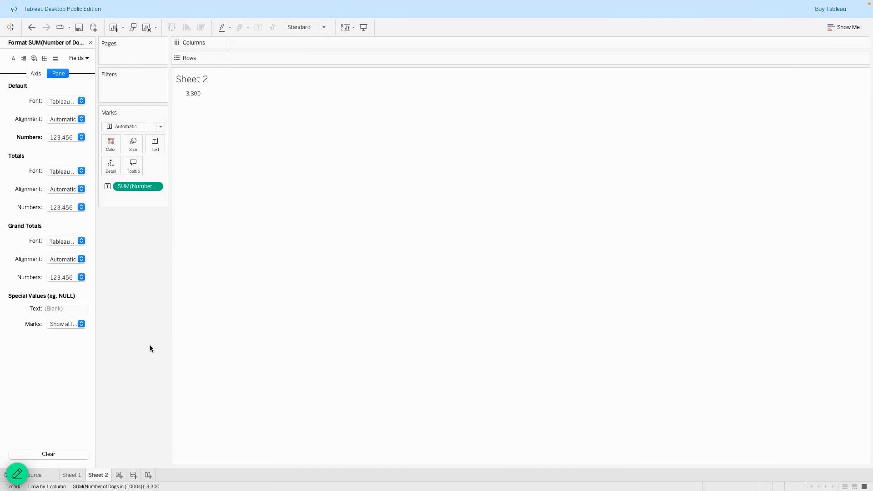
left_click(91, 43)
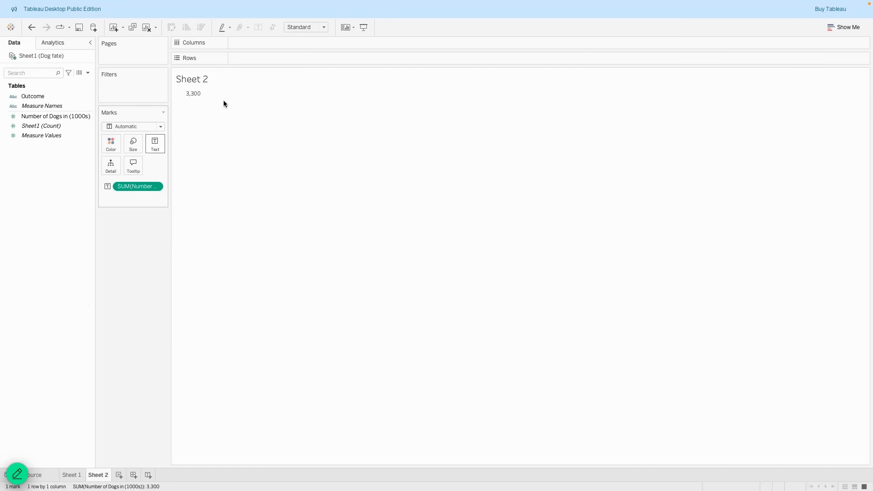
Create '# of Dogs' as [Number of Dogs in (1000s)] * 1000 and add it to Text, showing 3,300,000.
mouse_move(190, 99)
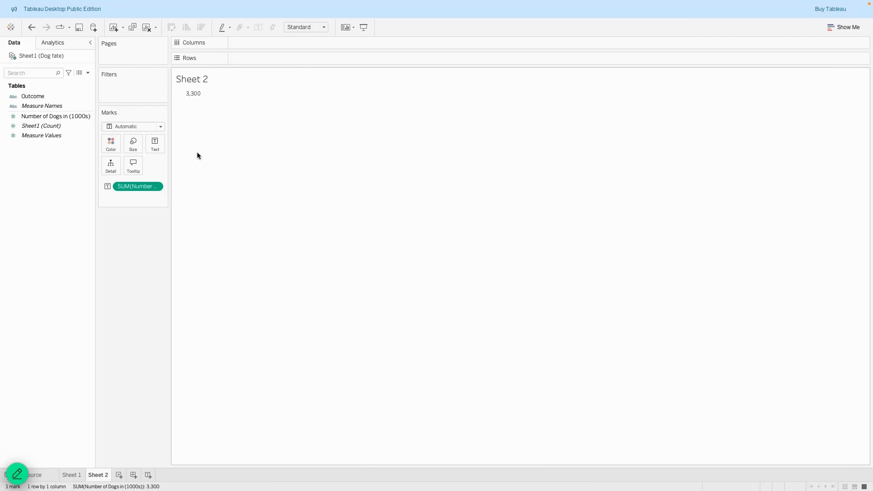
right_click(63, 183)
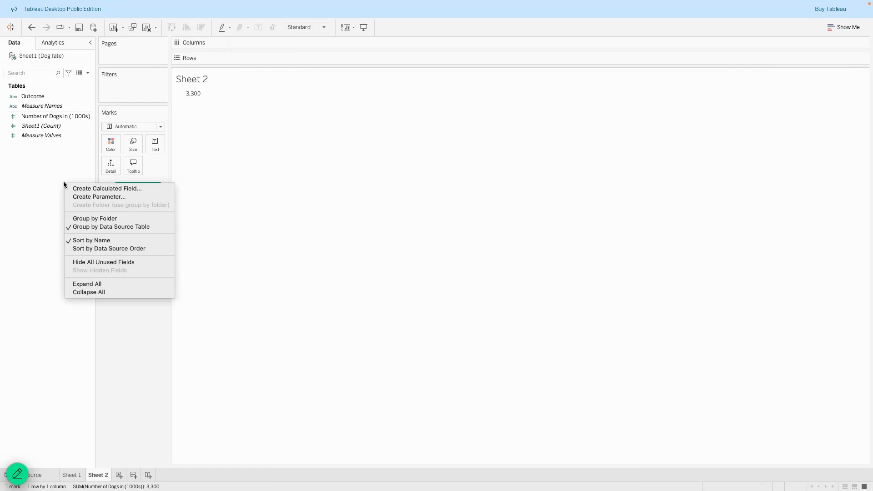
left_click(190, 189)
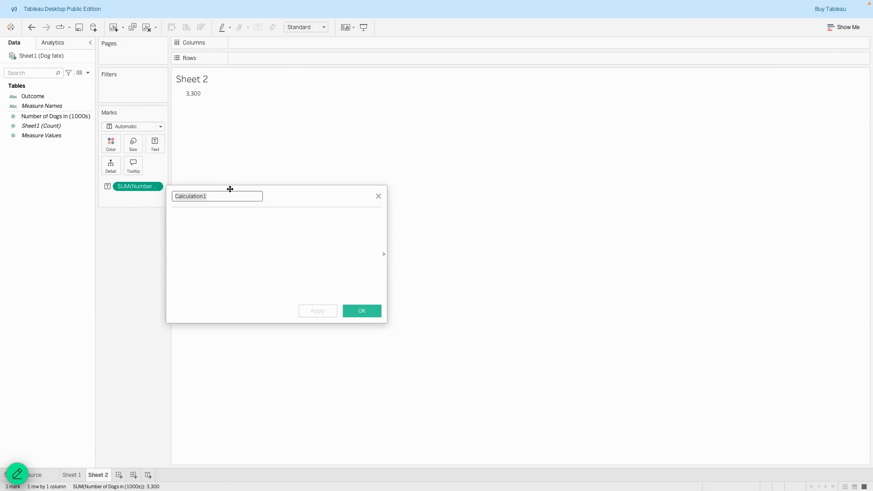
type("# of Dogs")
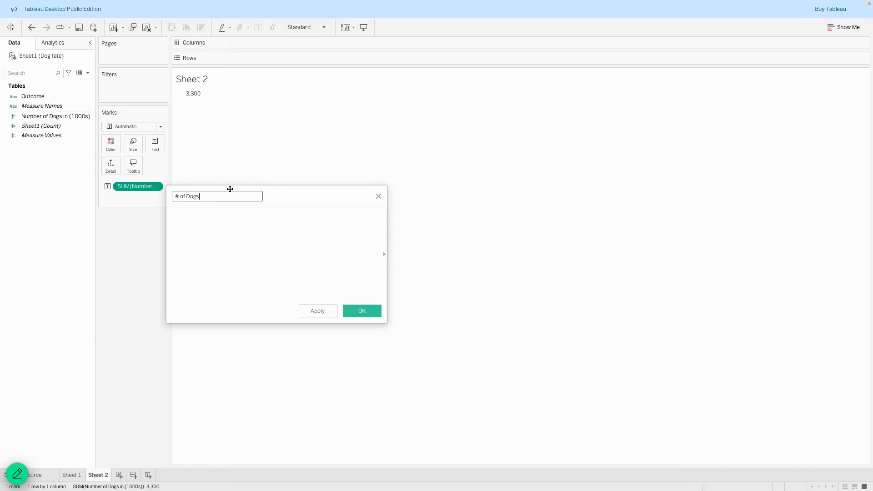
key("Tab")
type("Num")
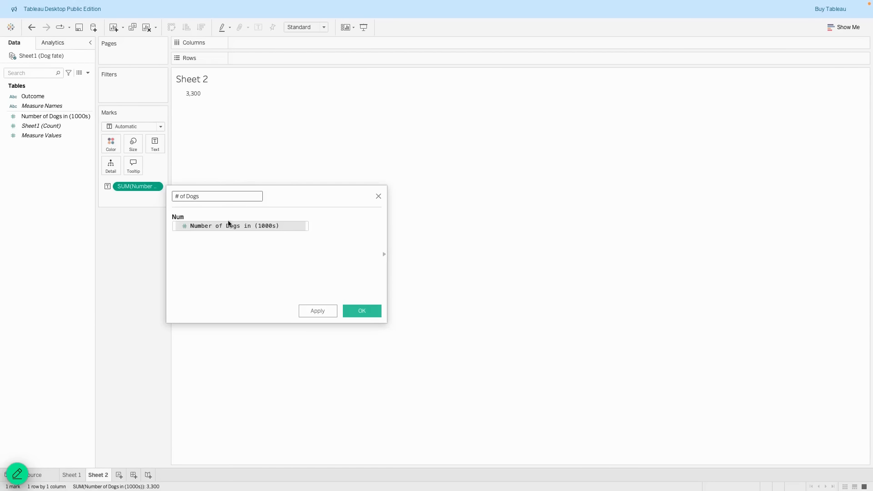
left_click(230, 226)
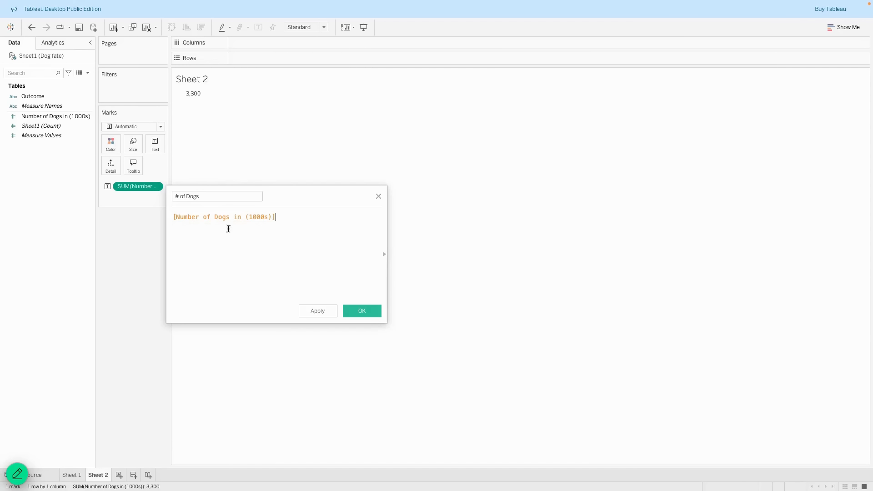
type("* 1000")
left_click(317, 310)
left_click(361, 311)
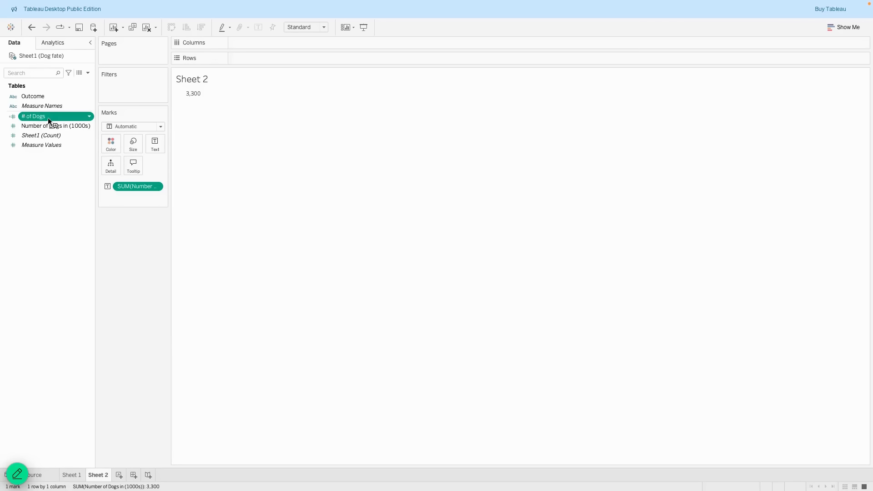
left_click_drag(48, 117, 146, 137)
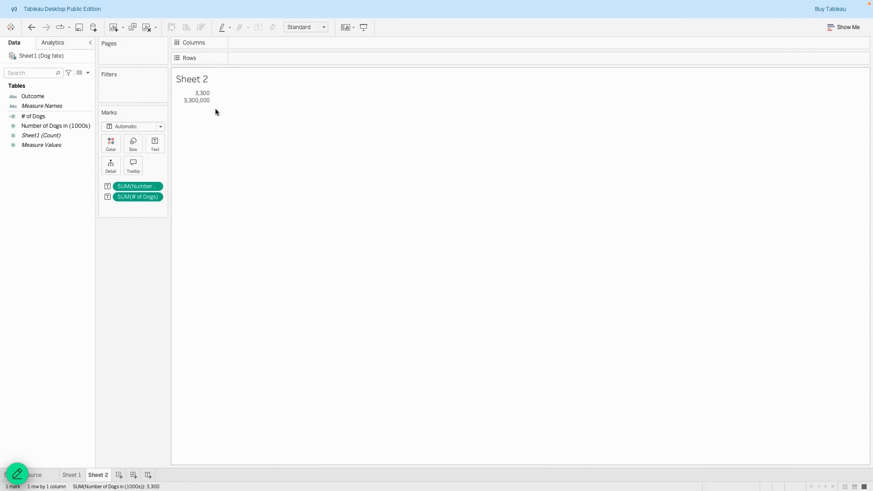
Remove the Number of Dogs (1000s) total and format # of Dogs as Millions, 2 decimals (3.30M).
mouse_move(206, 103)
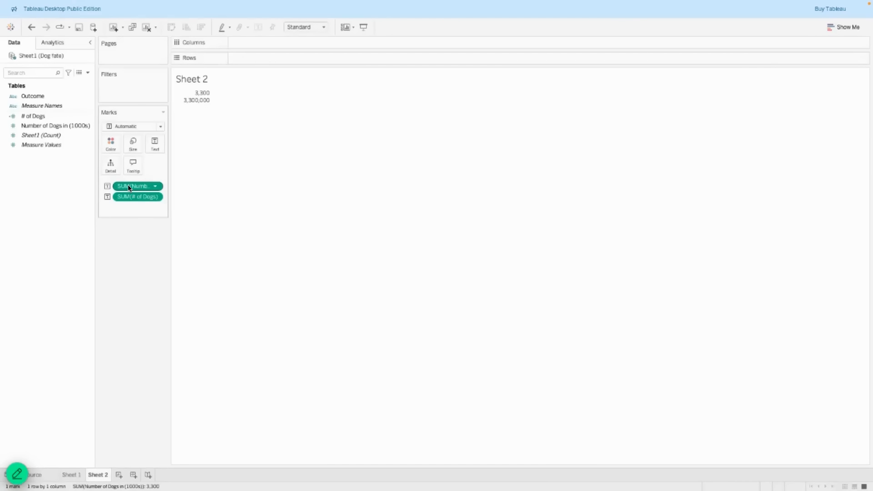
left_click_drag(129, 188, 126, 247)
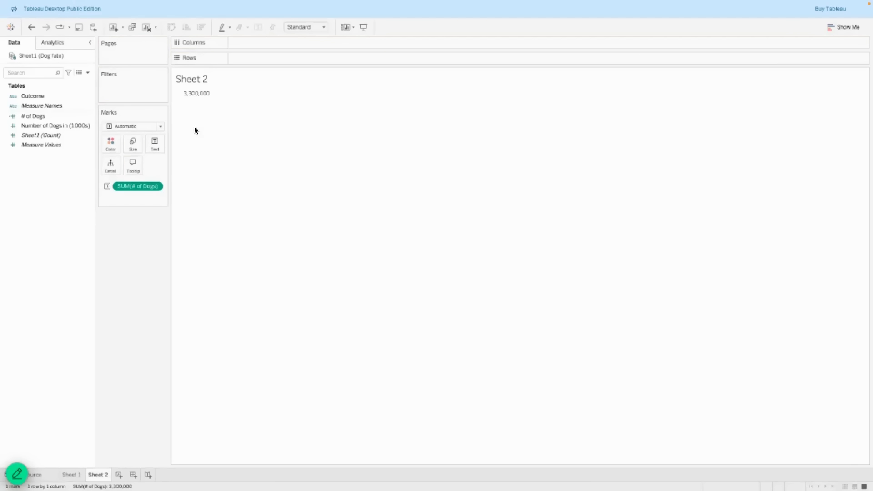
left_click(157, 187)
left_click(143, 232)
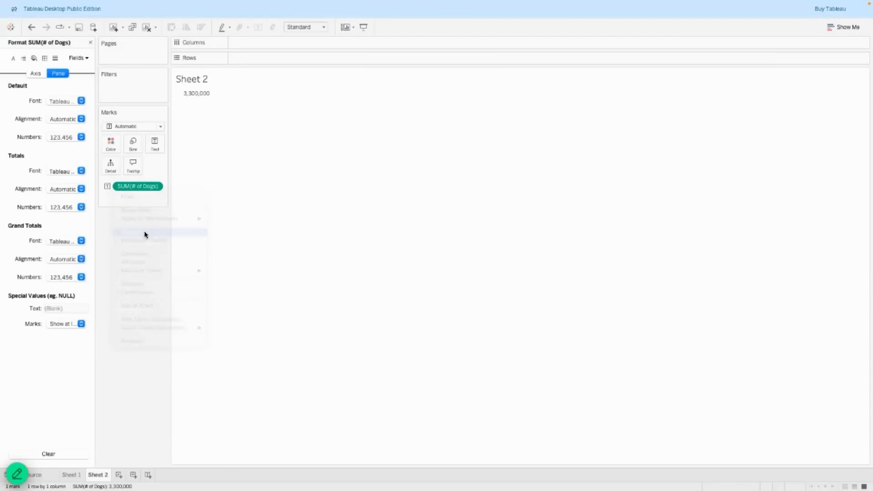
left_click(80, 137)
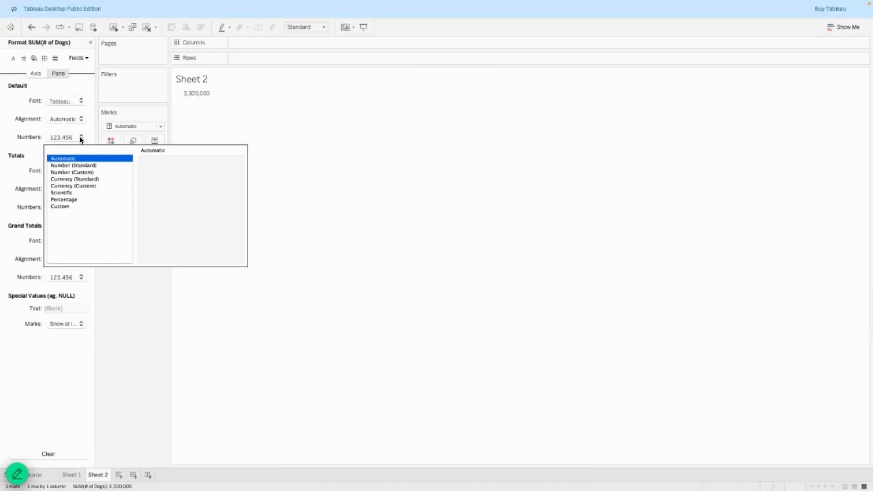
left_click(78, 172)
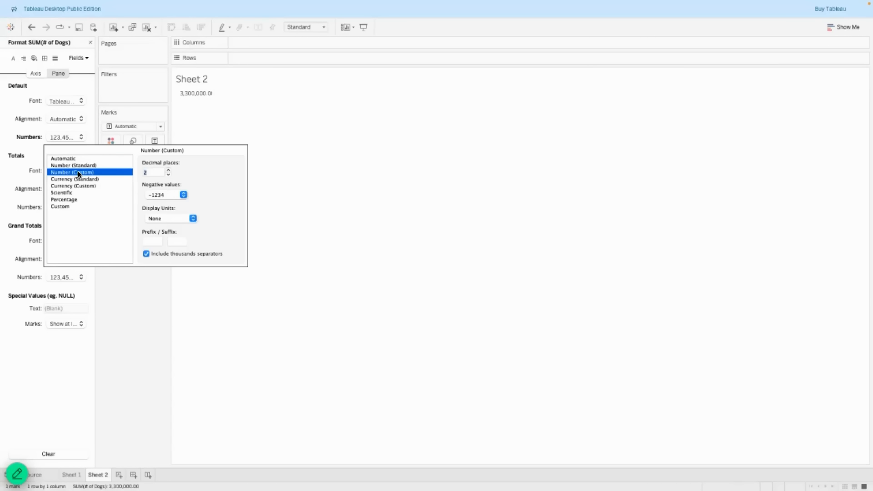
left_click(168, 175)
left_click(168, 175)
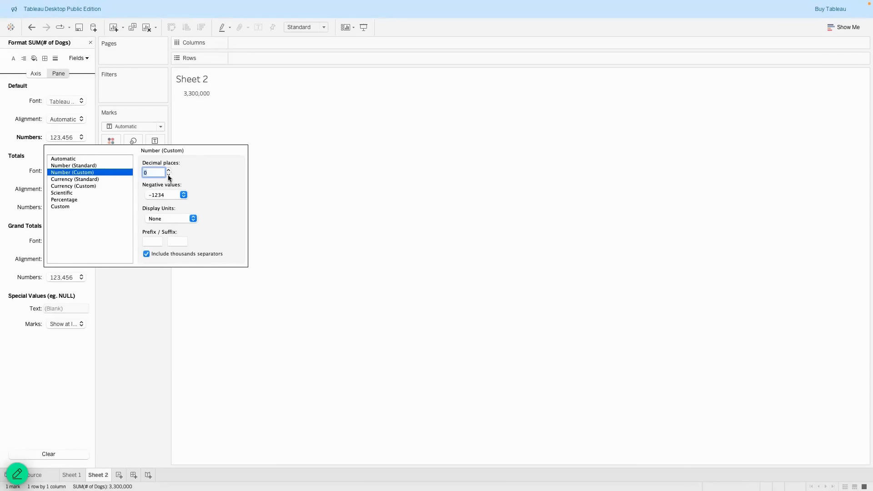
left_click(192, 219)
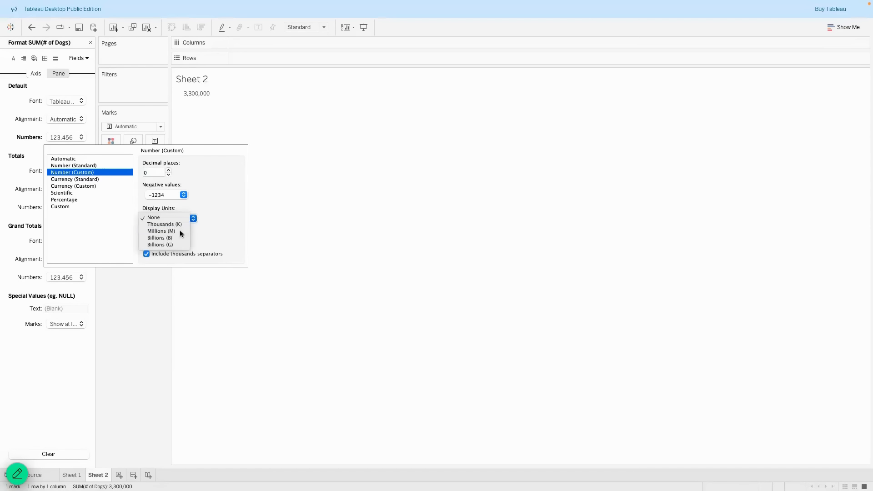
left_click(180, 232)
left_click(169, 170)
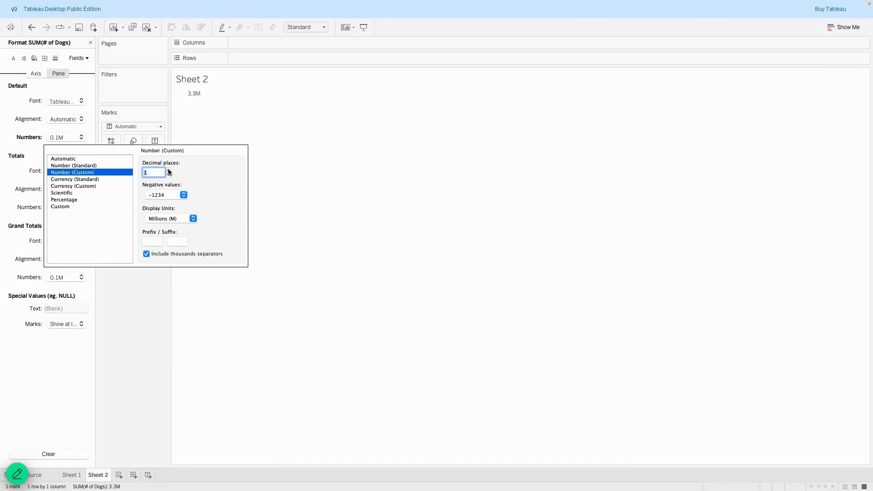
left_click(168, 170)
left_click(168, 175)
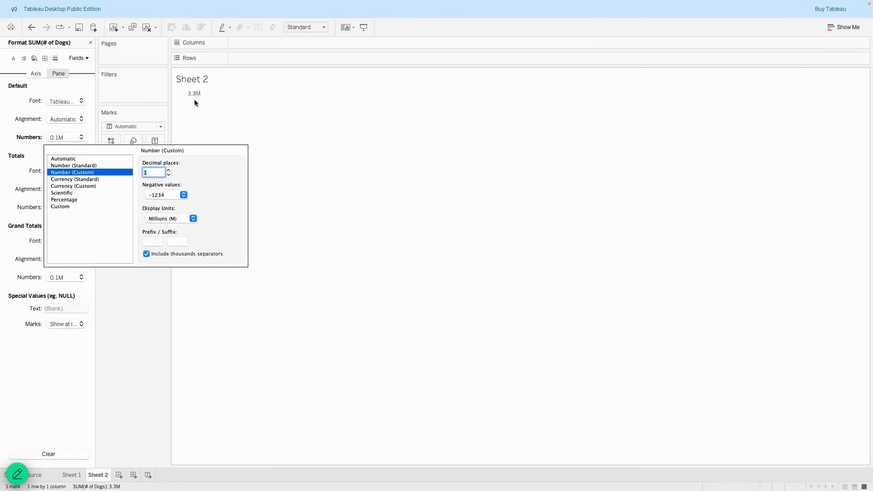
left_click(169, 171)
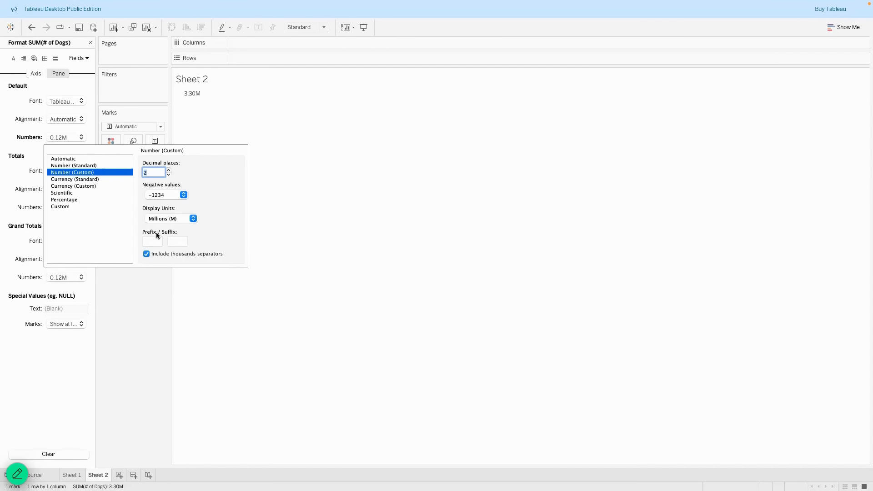
left_click(141, 299)
Add 'Dogs Enter Animal Shelters Each Year in the United States' as a label line below the total.
left_click(90, 42)
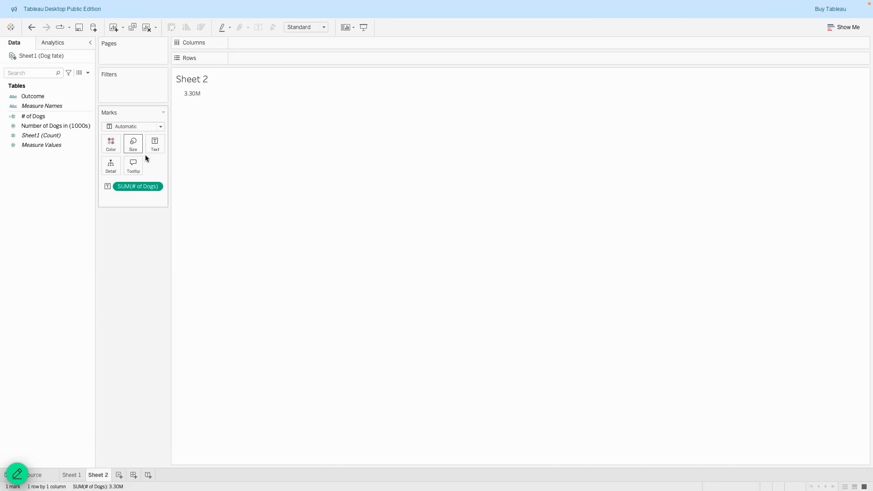
left_click(151, 149)
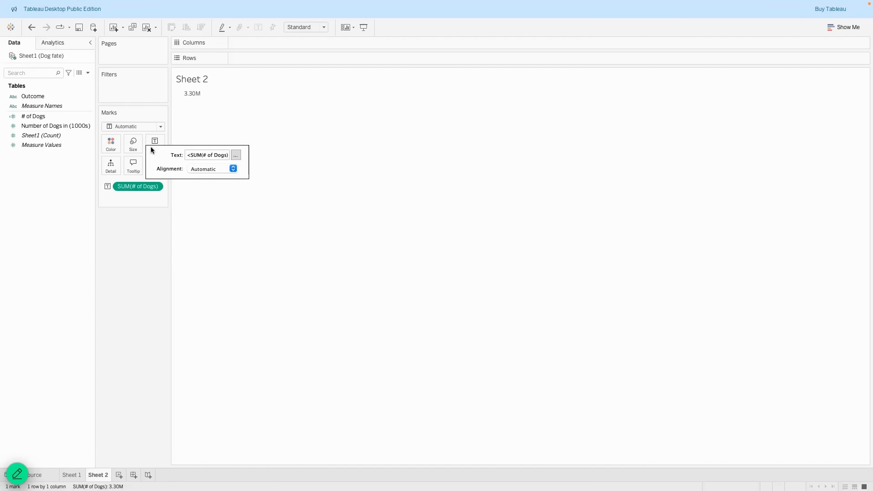
left_click(236, 156)
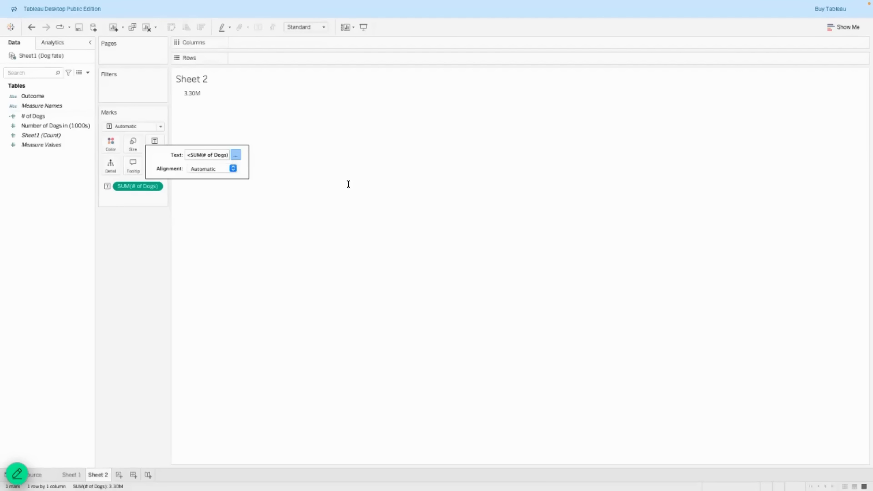
left_click(463, 183)
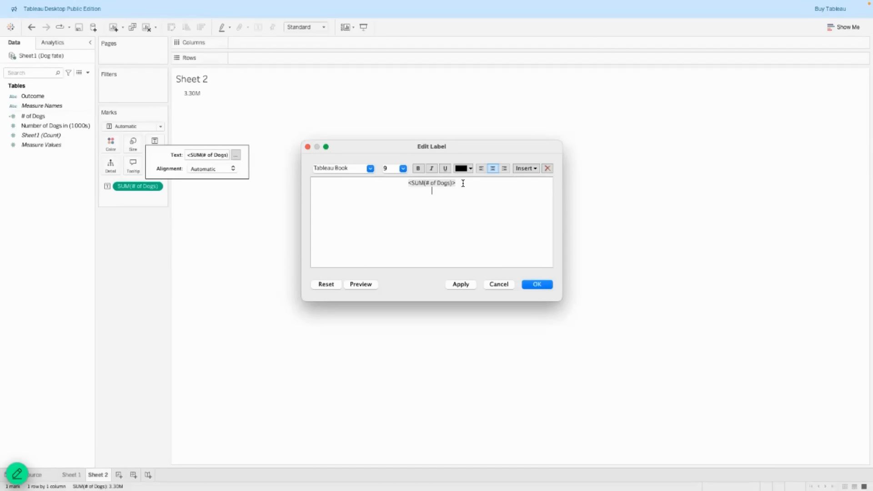
type("Dogs ")
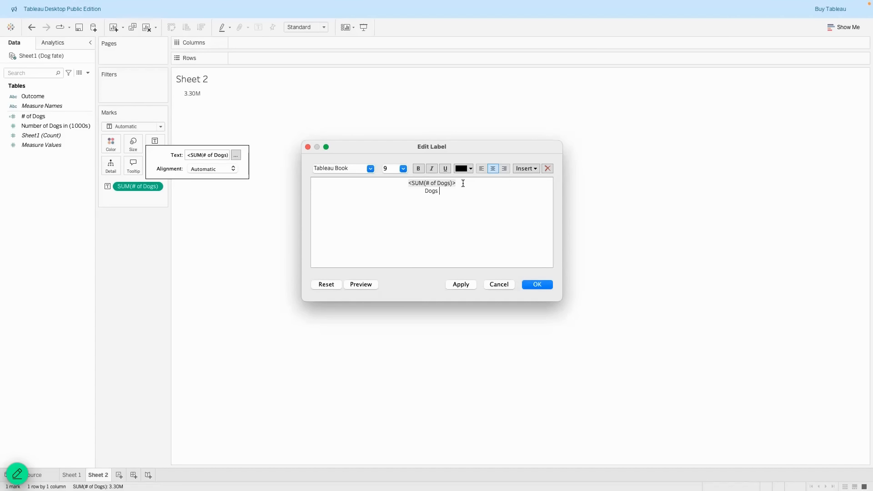
type("Enter Animal Shelters Each Year in the United States")
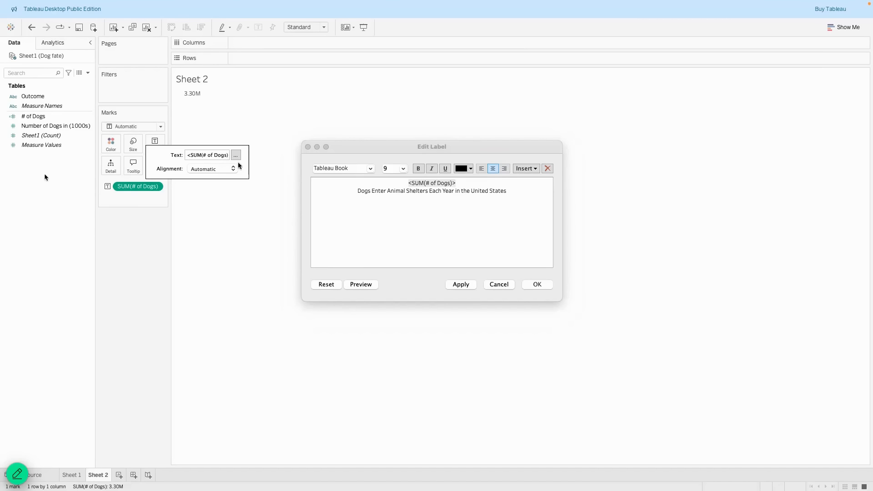
left_click(476, 190)
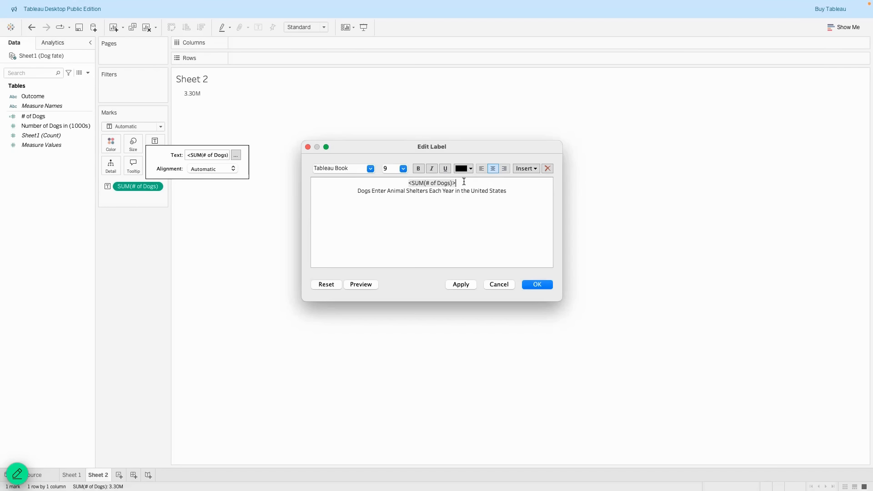
left_click_drag(464, 183, 405, 182)
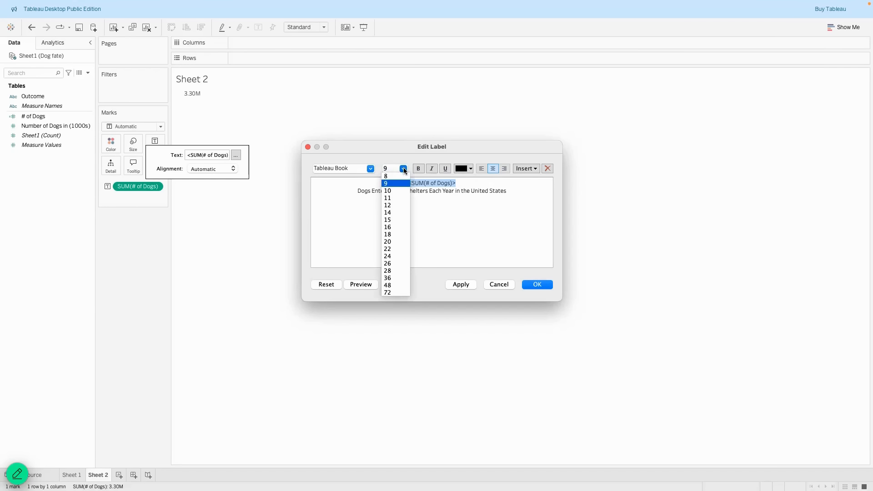
Make the total's field Tableau Bold at size 28.
left_click(403, 169)
left_click(389, 271)
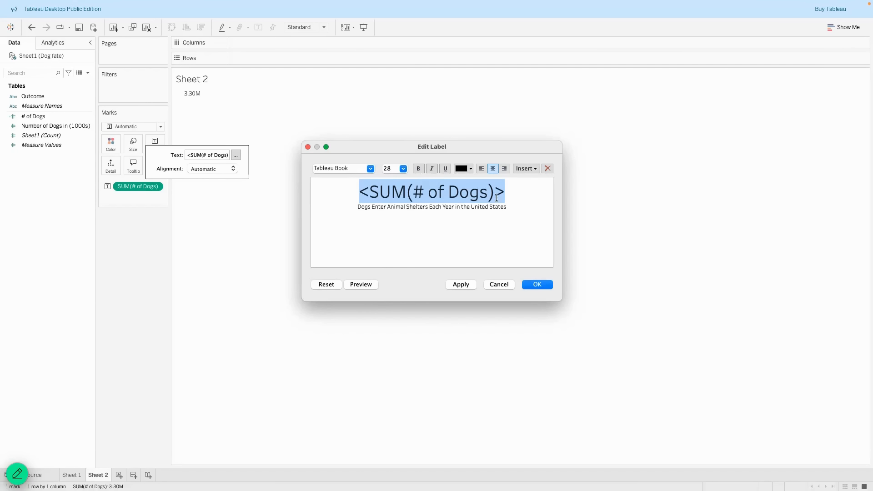
left_click(369, 169)
left_click(341, 228)
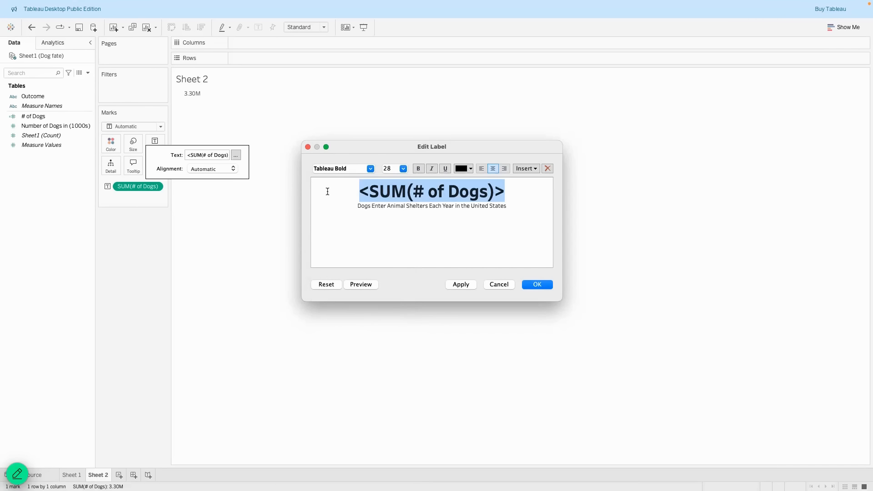
Colour the total's field dark blue 000099 from the Apple colour palette.
left_click(470, 169)
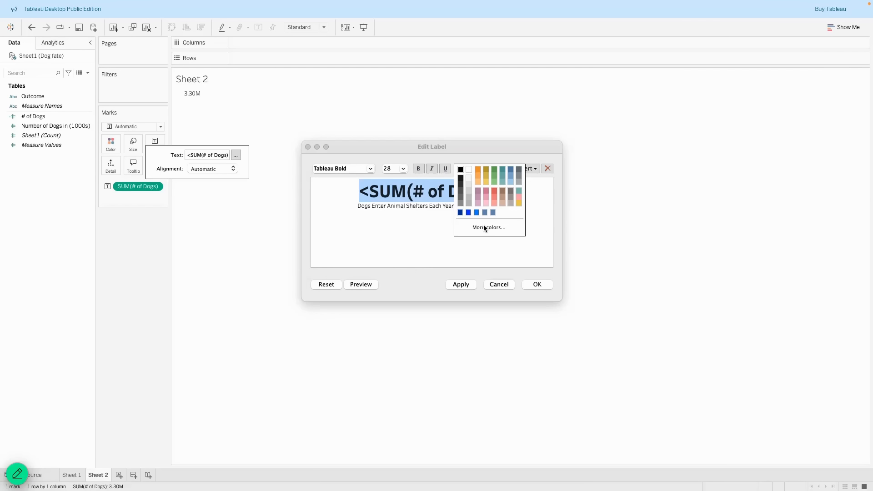
left_click(469, 227)
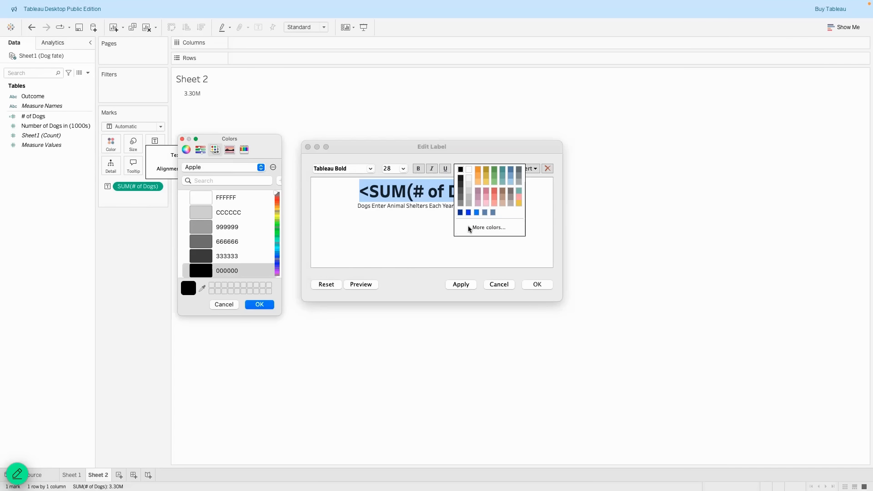
left_click(230, 149)
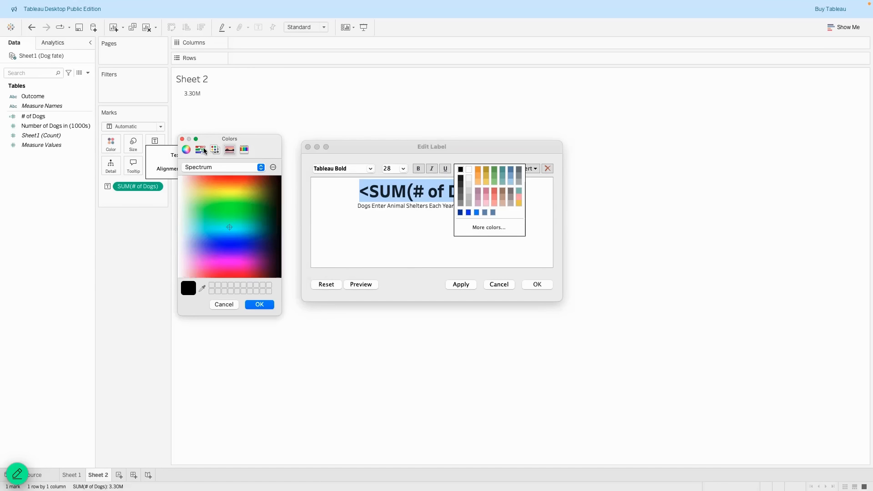
left_click(200, 150)
left_click(186, 151)
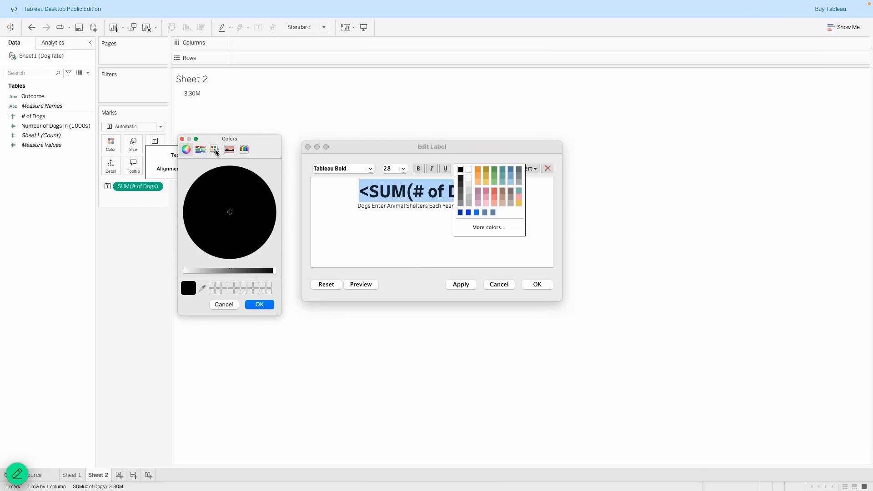
left_click(214, 150)
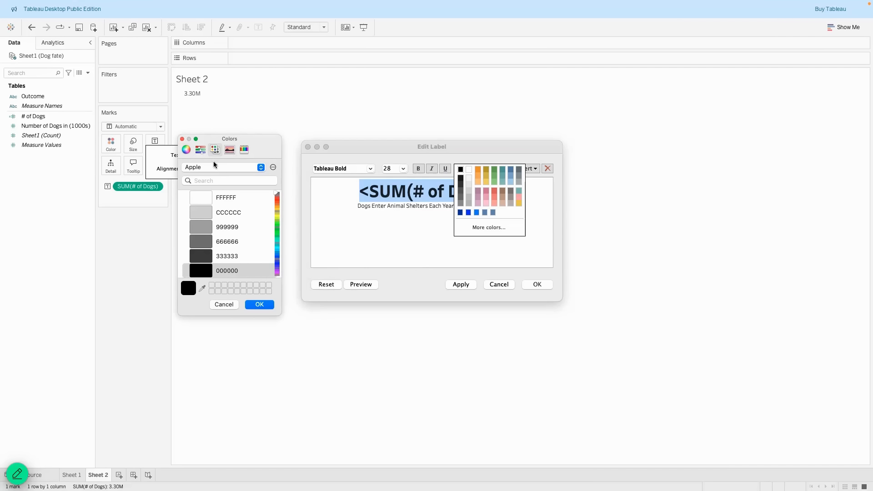
left_click(214, 166)
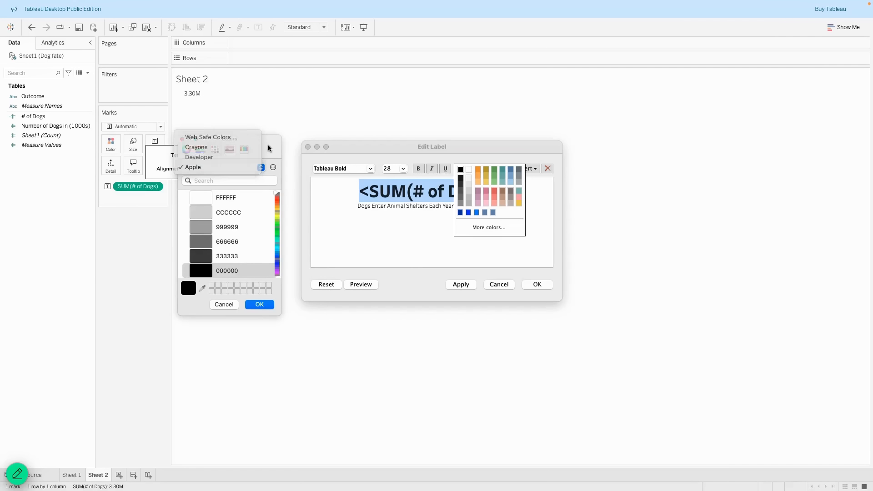
scroll(234, 231, "down", 3)
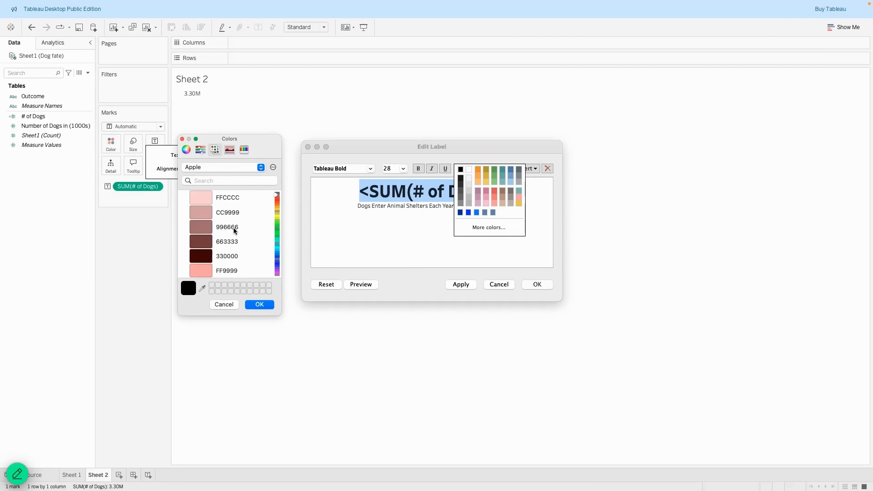
scroll(232, 228, "down", 10)
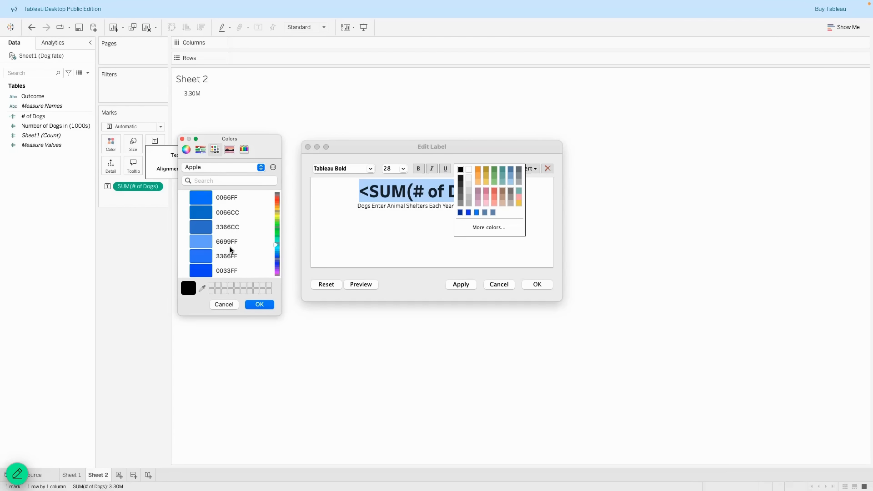
scroll(230, 247, "down", 5)
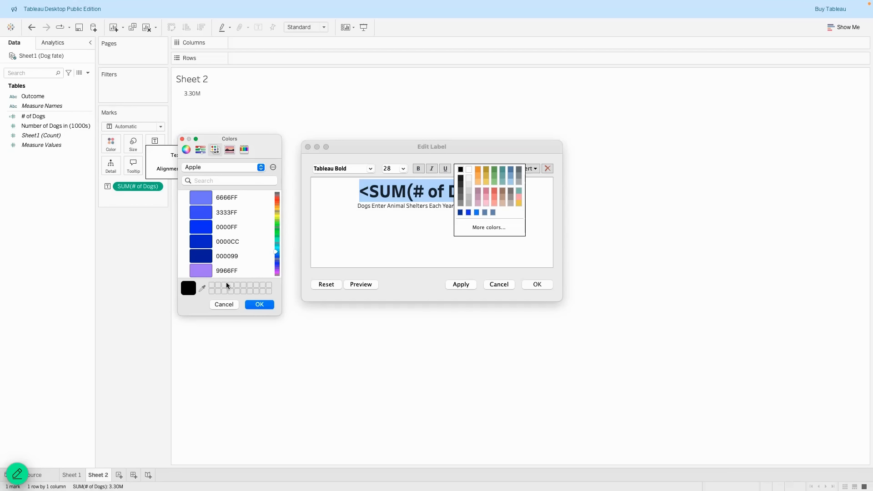
left_click(258, 304)
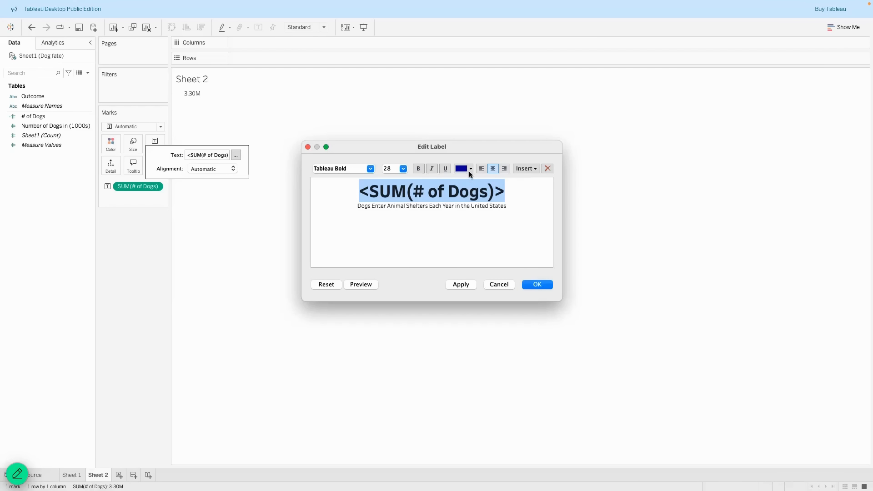
Apply the edited label to Sheet 2 and close the label editor.
left_click(464, 213)
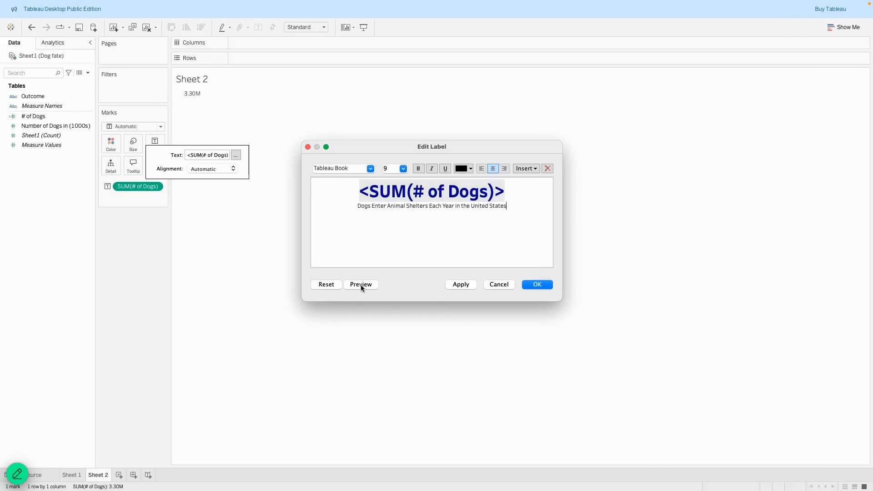
mouse_move(361, 284)
left_click(467, 285)
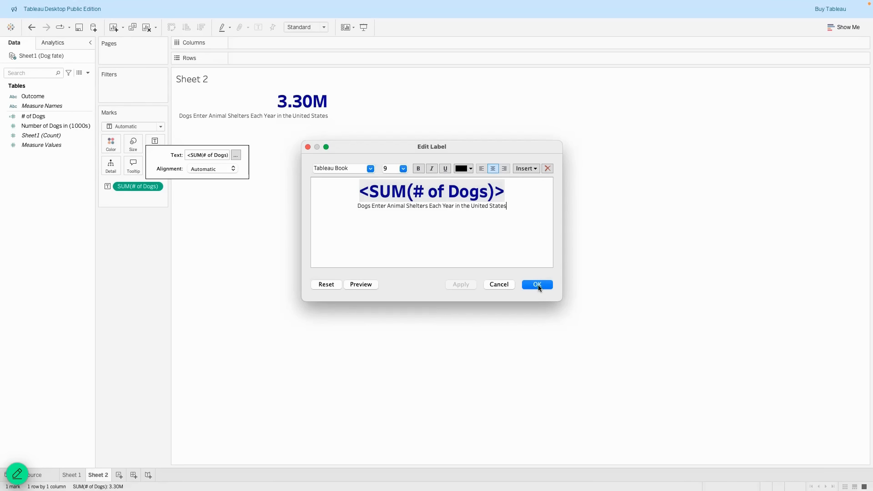
left_click(538, 285)
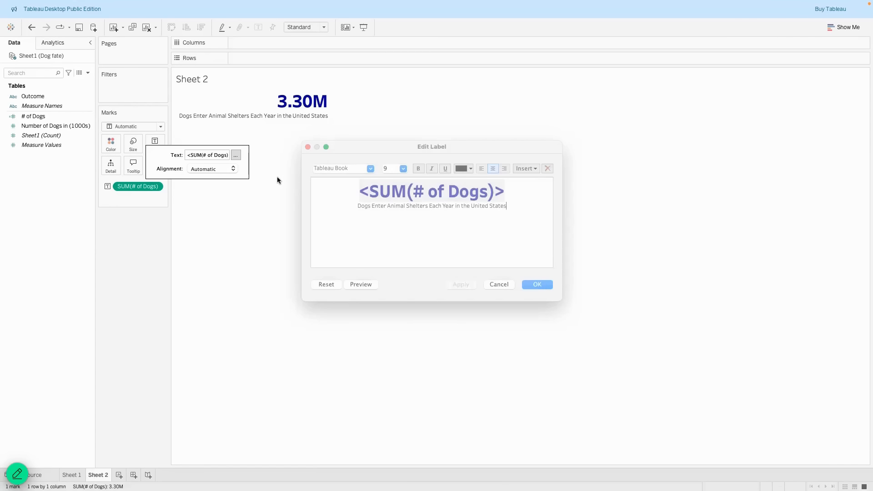
Align the label Center horizontally and Middle vertically.
left_click(233, 169)
left_click(210, 203)
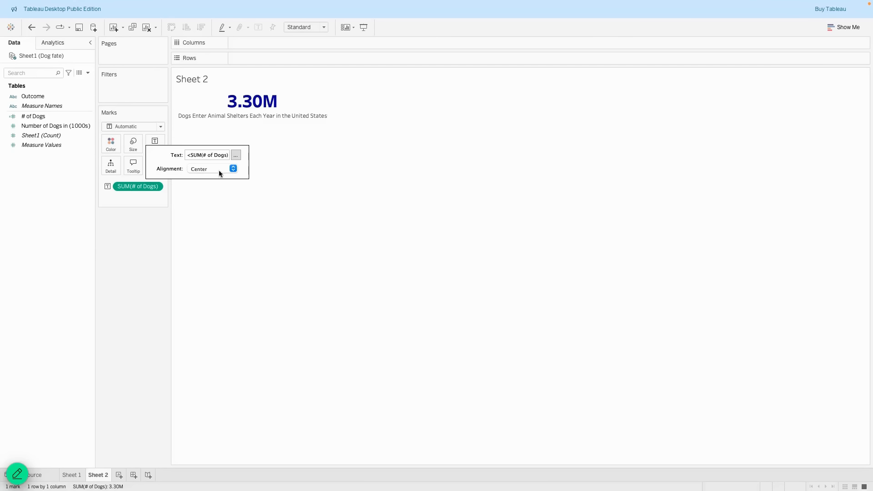
left_click(233, 169)
left_click(209, 255)
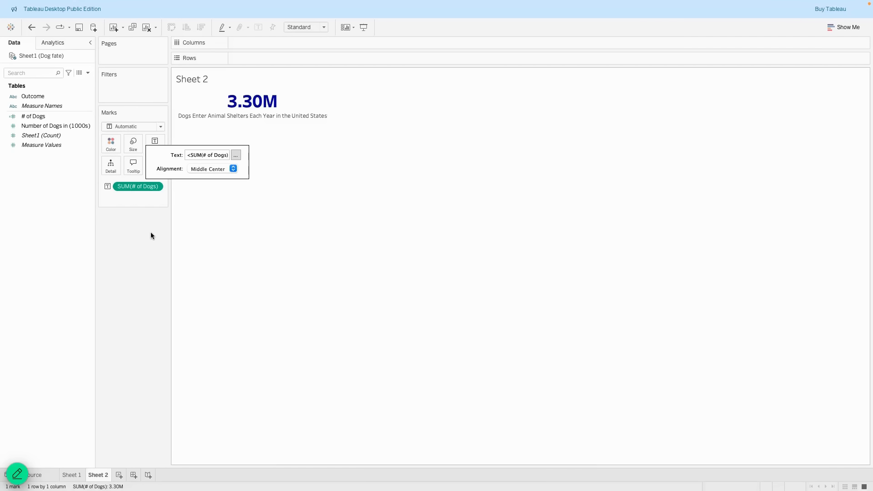
left_click(120, 276)
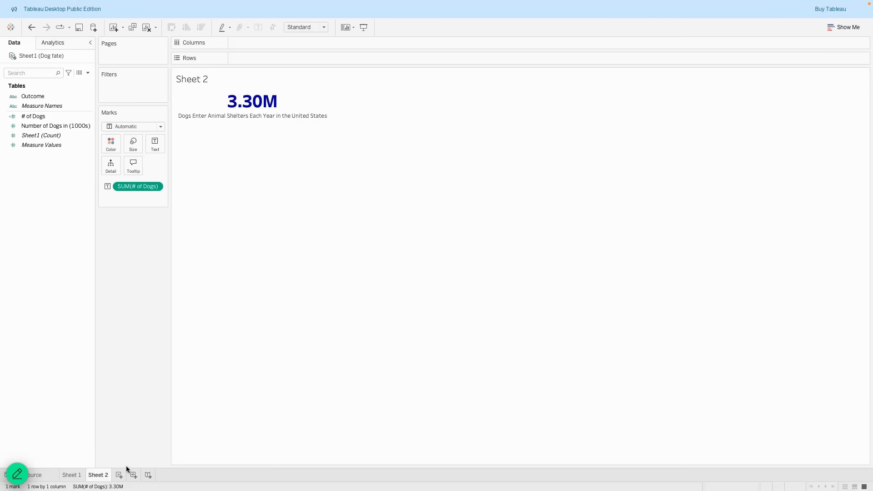
Create Dashboard 1 with Fixed size, width 600 px and height 600 px.
left_click(133, 475)
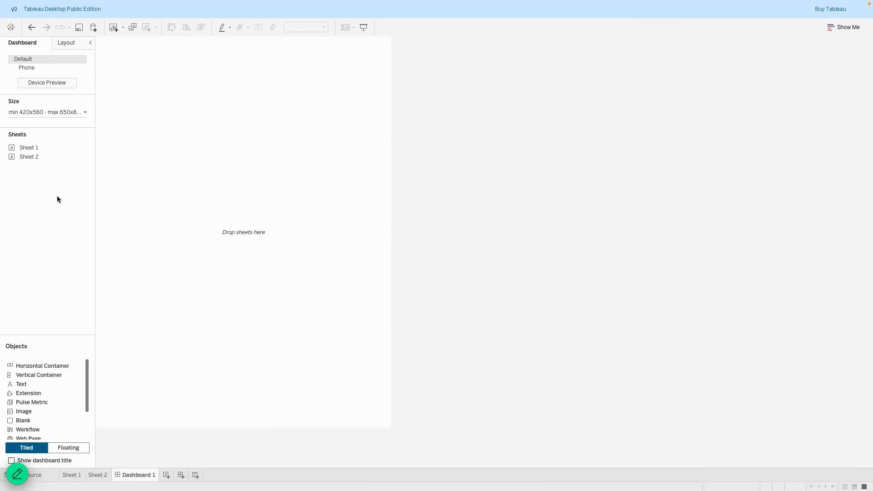
left_click(64, 112)
left_click(62, 118)
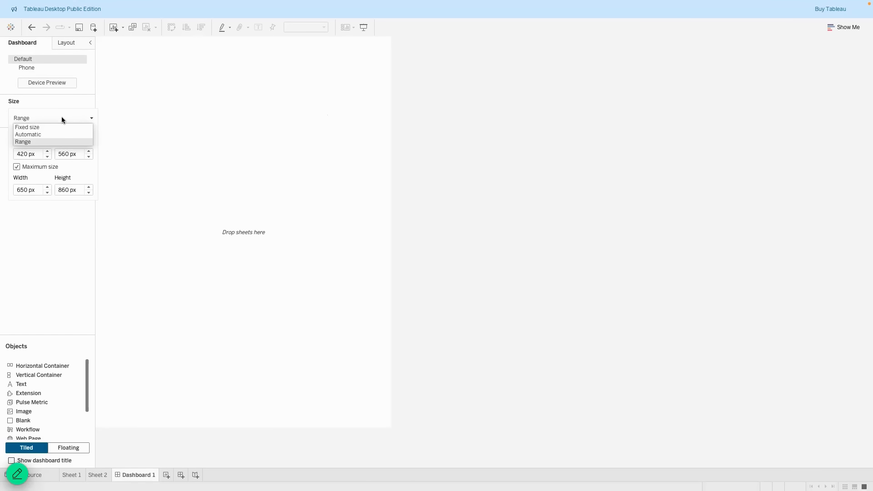
left_click(61, 126)
left_click(26, 168)
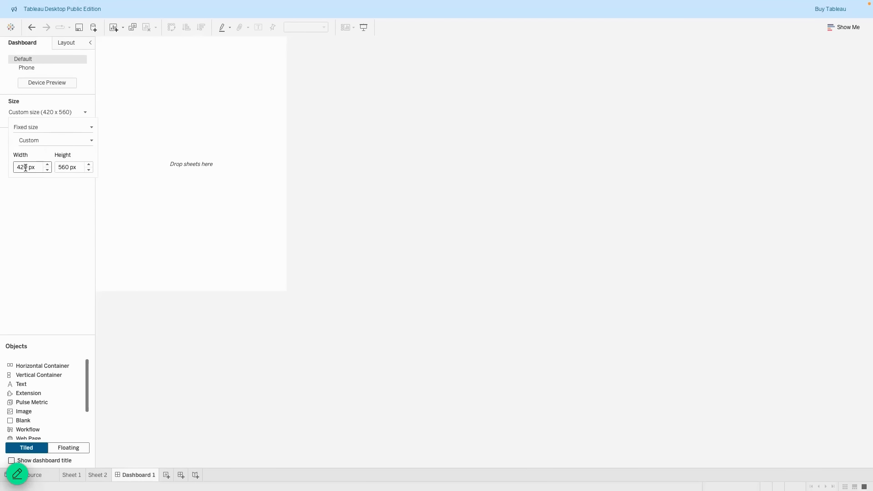
left_click_drag(24, 167, 9, 169)
type("60")
key("Tab")
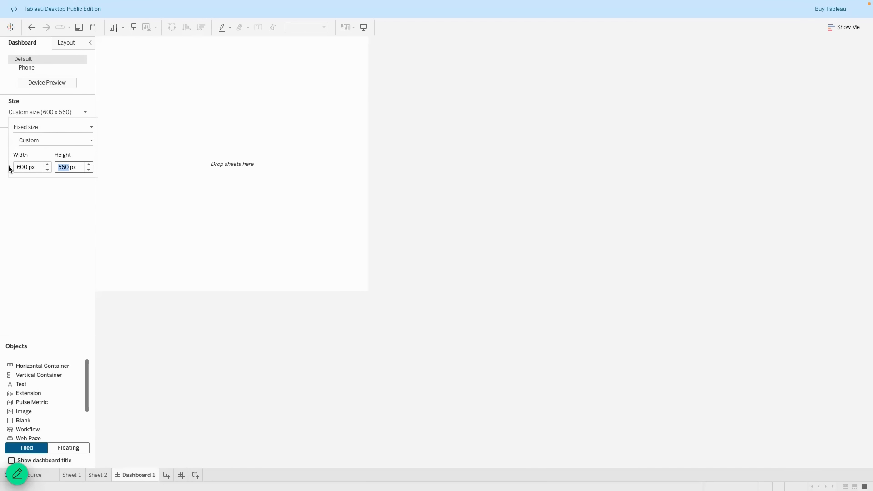
type("600")
left_click(53, 216)
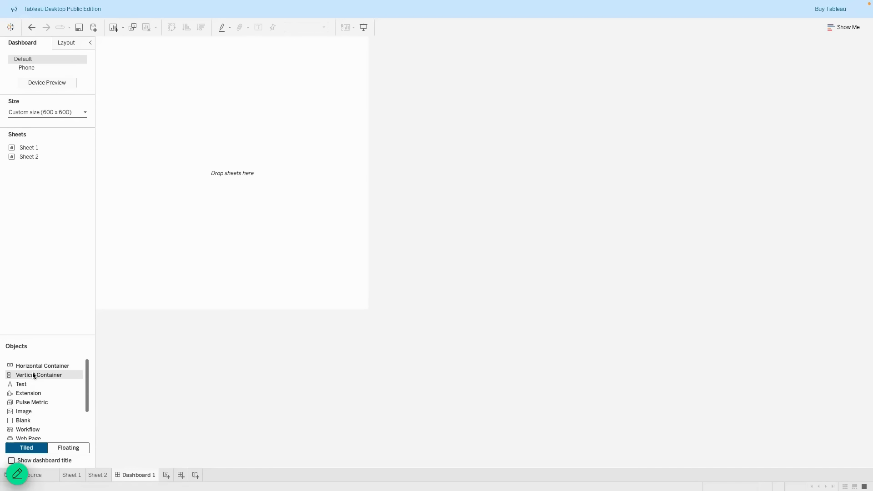
Float a vertical container on the dashboard at x 0, y 0, sized 600×600.
left_click_drag(33, 374, 208, 255)
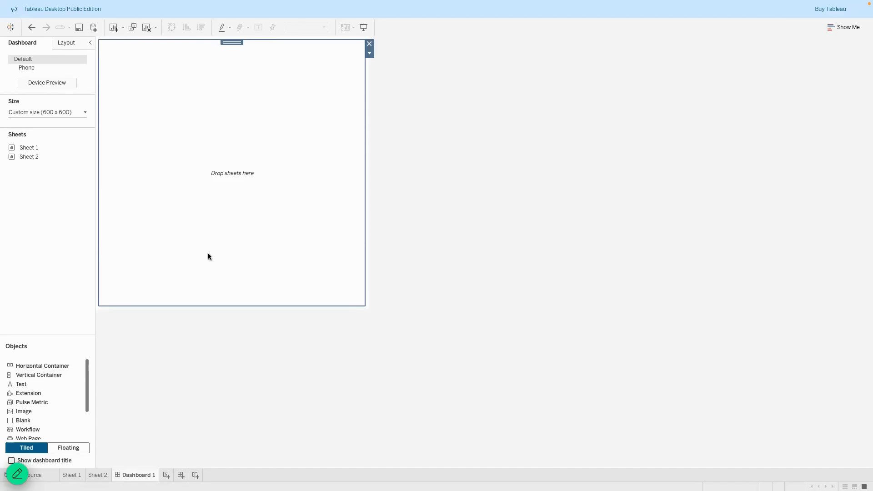
left_click(66, 42)
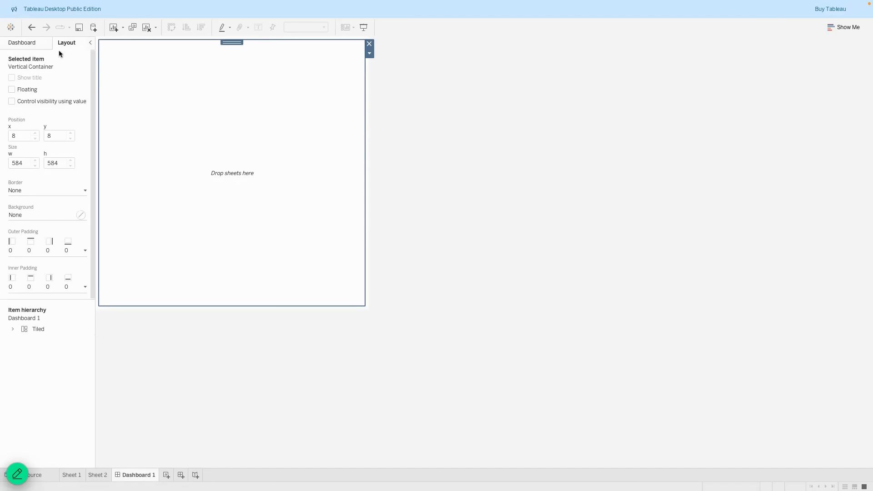
left_click(26, 88)
double_click(22, 135)
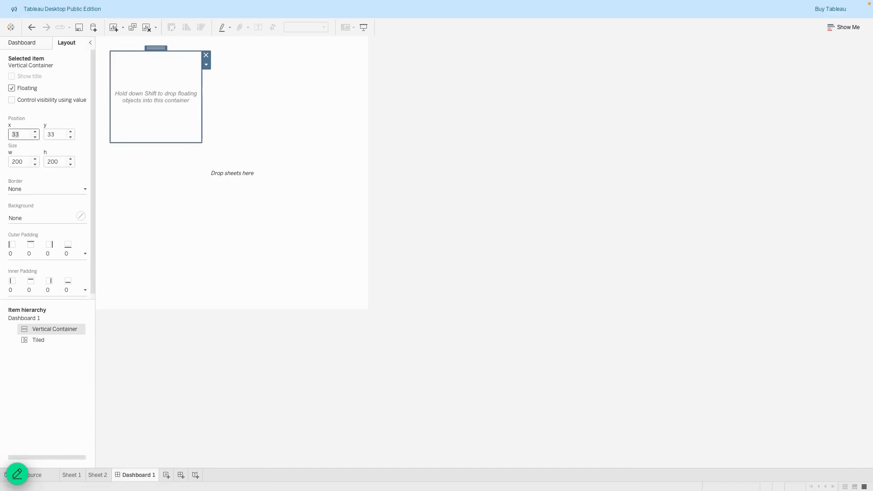
type("0")
key("Tab")
type("0")
key("Tab")
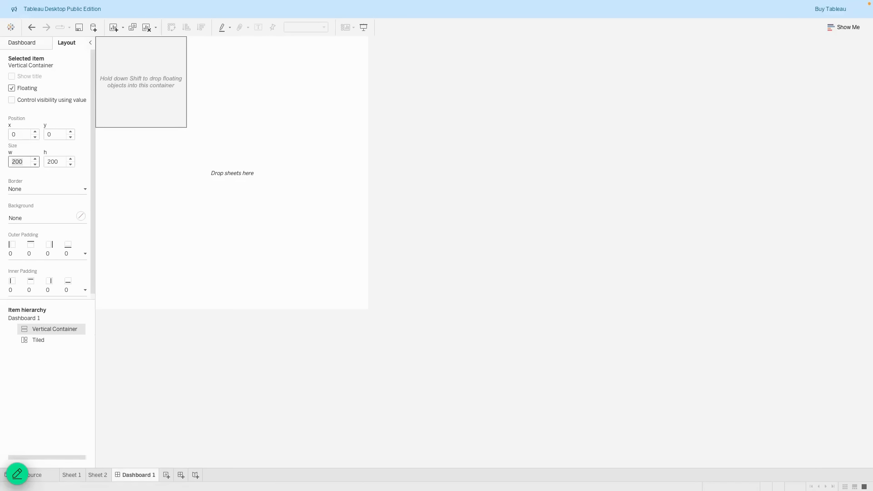
type("6")
key("Tab")
type("6")
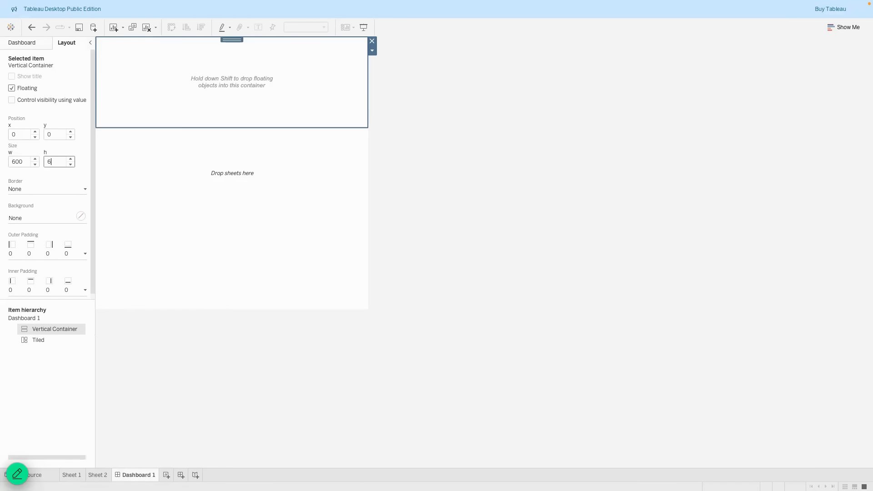
type("00")
key("Return")
Discard an empty text object, then copy Sheet 1's chart title text without changing it.
left_click(28, 42)
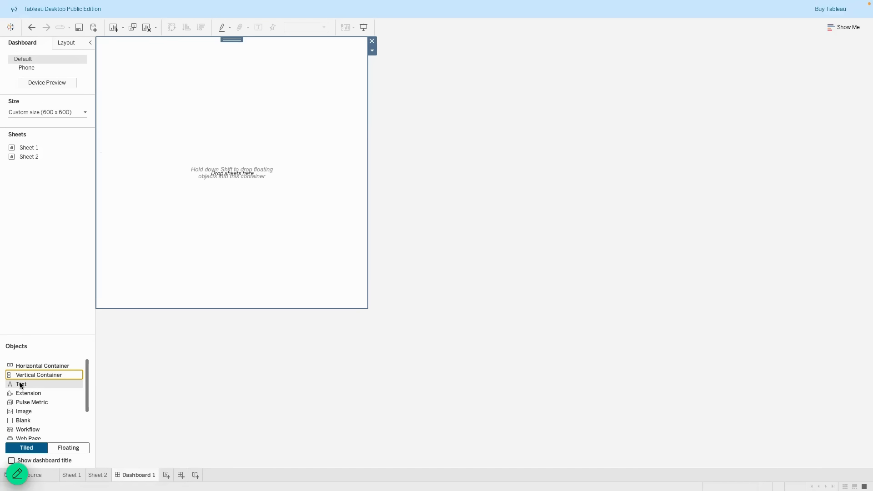
left_click_drag(197, 218, 196, 216)
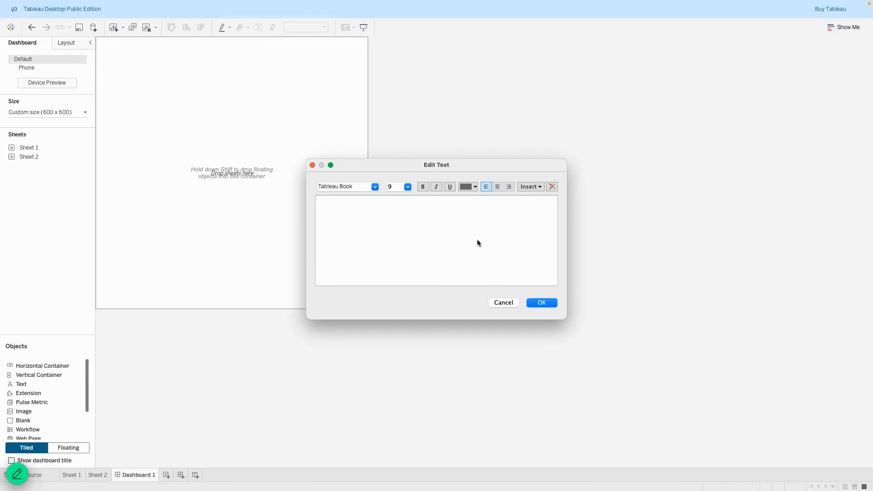
left_click(501, 303)
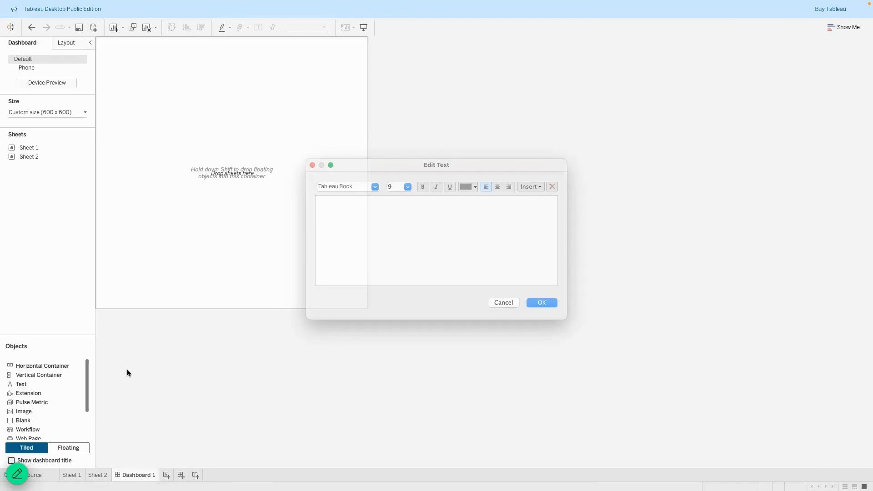
left_click(72, 475)
double_click(296, 84)
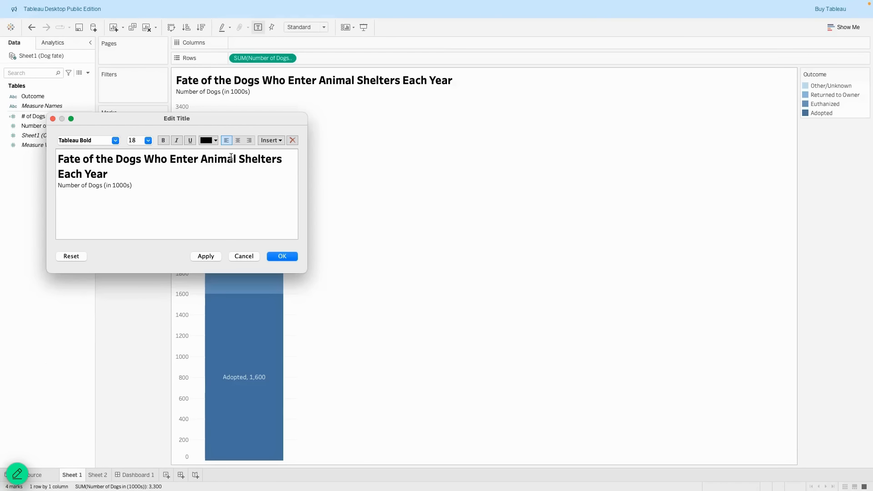
key("super+a")
key("super+c")
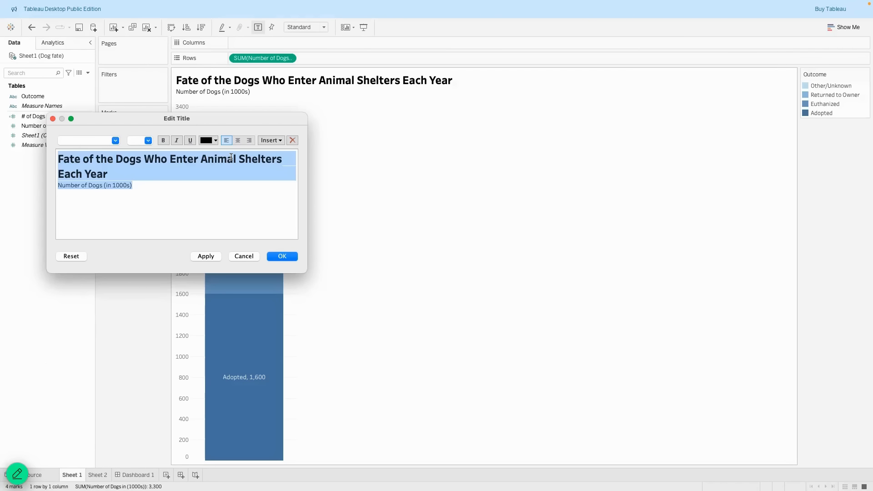
left_click(238, 256)
left_click(139, 475)
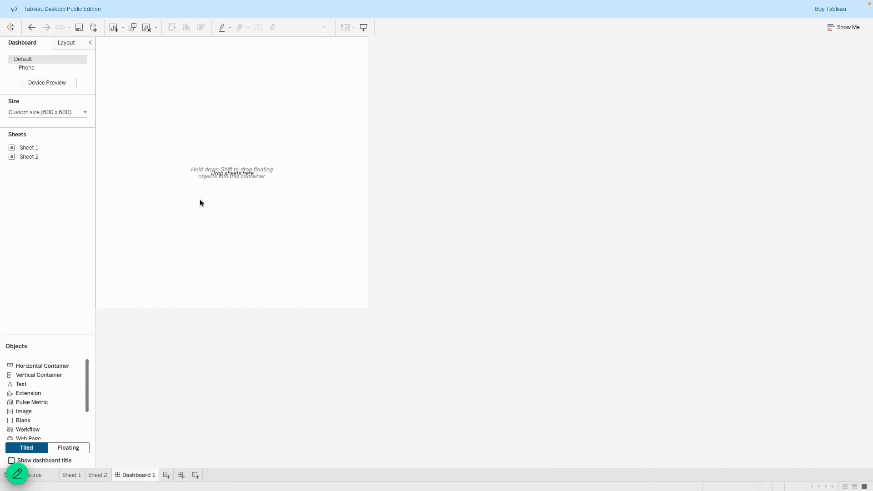
Add a dashboard text object containing the pasted Sheet 1 chart title.
left_click_drag(27, 366, 197, 211)
key("super+v")
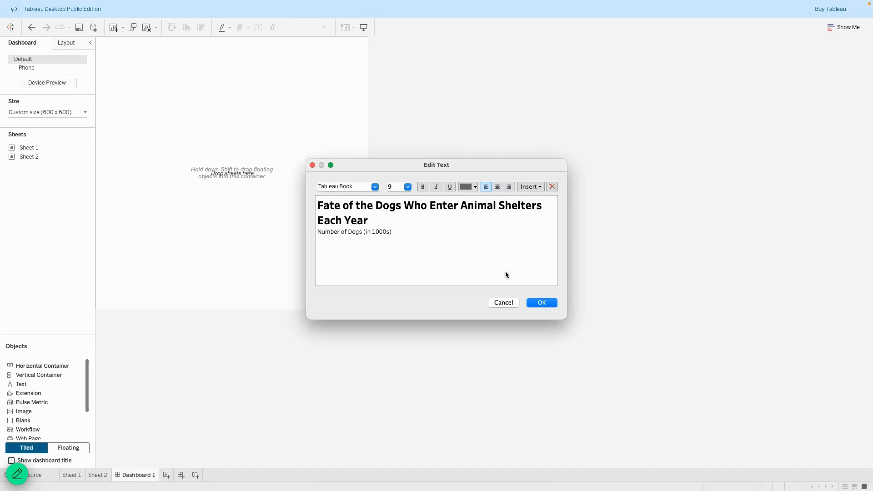
left_click(542, 303)
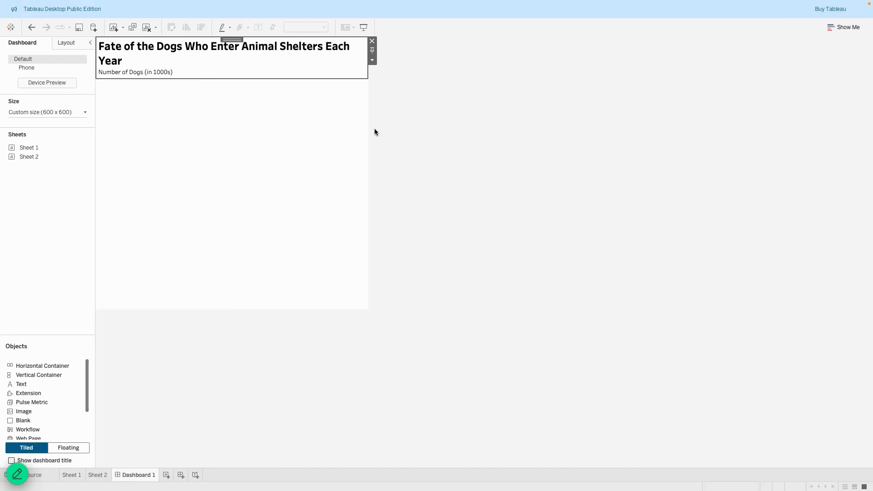
Set the bold title line's font size to 16.
double_click(191, 57)
left_click(366, 220)
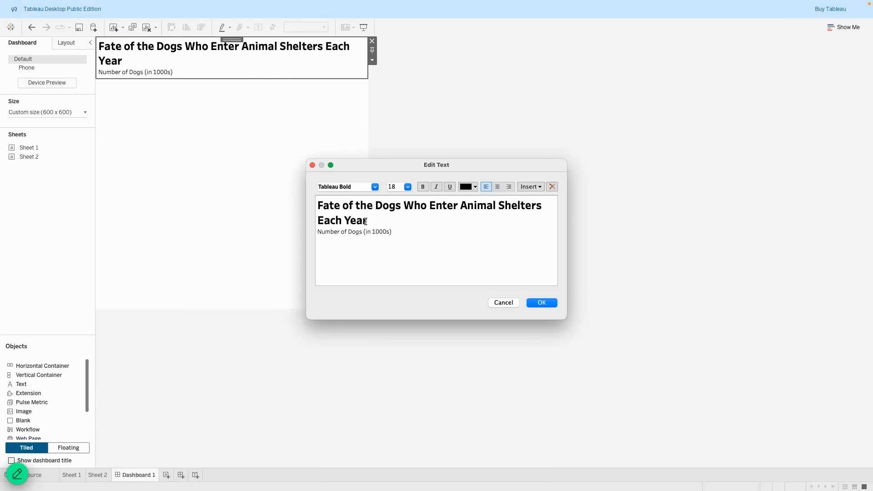
left_click_drag(366, 220, 314, 209)
left_click(408, 186)
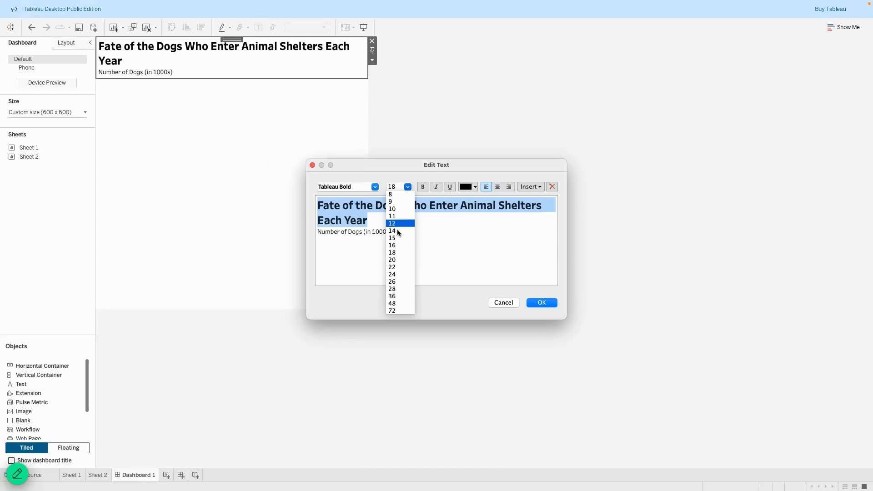
left_click(396, 245)
left_click(545, 302)
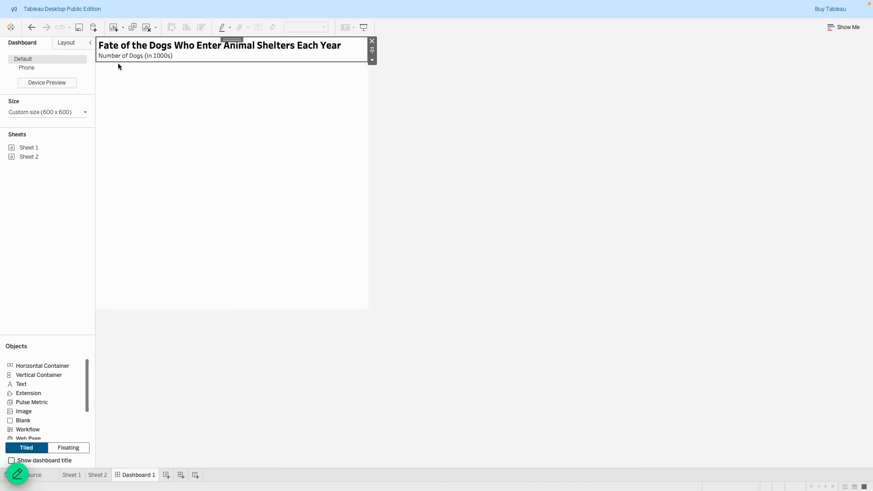
Place the Sheet 1 bar chart in a horizontal container below the title.
left_click(408, 146)
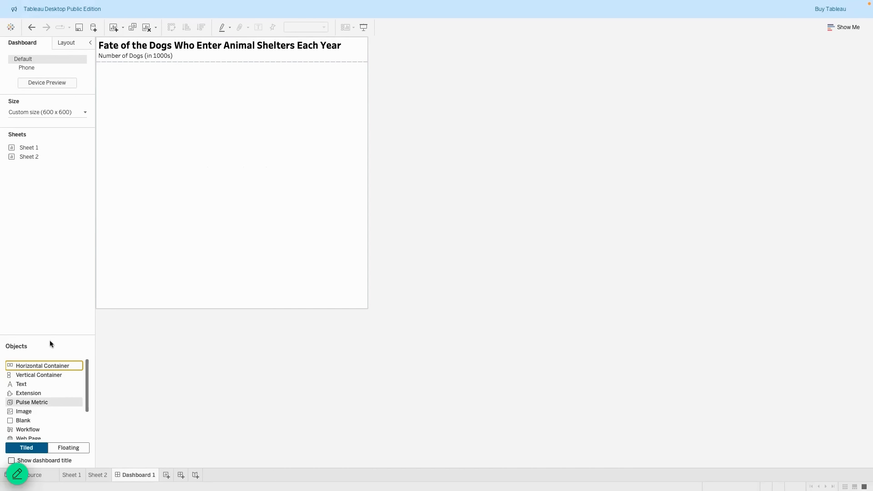
left_click(70, 44)
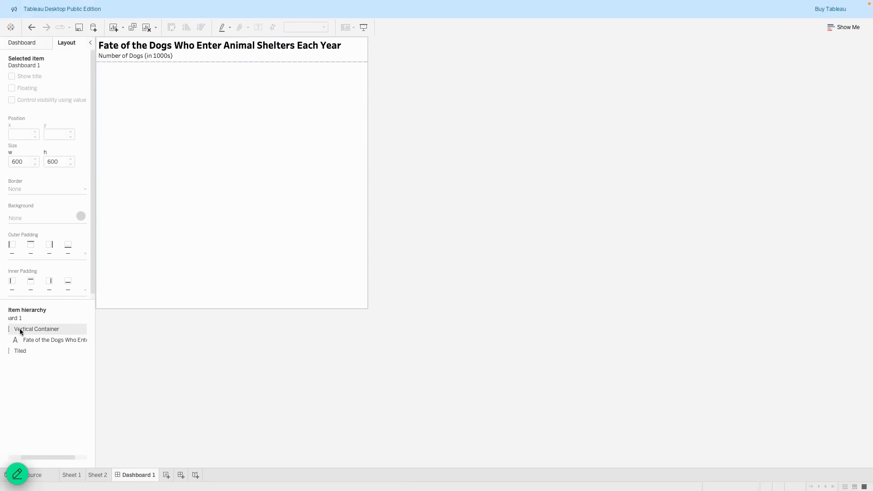
left_click(35, 46)
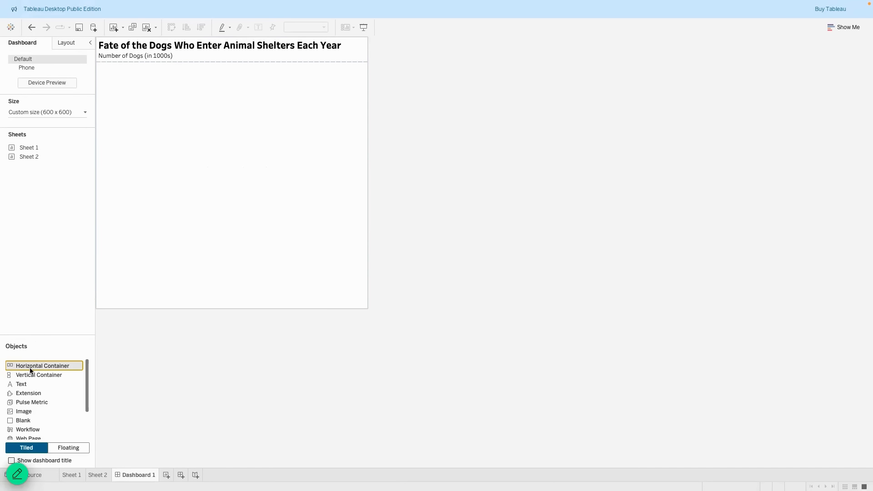
left_click_drag(28, 364, 204, 161)
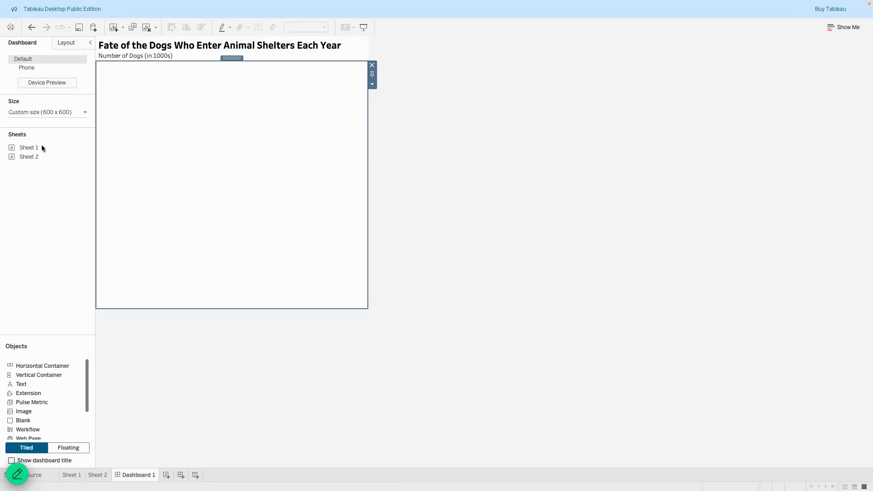
left_click_drag(21, 148, 164, 143)
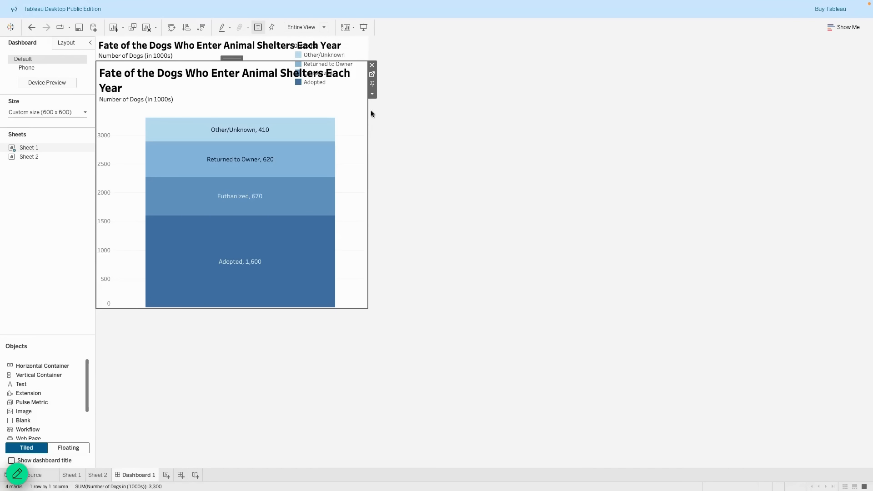
Hide the chart's own sheet title and its colour legend.
left_click(372, 94)
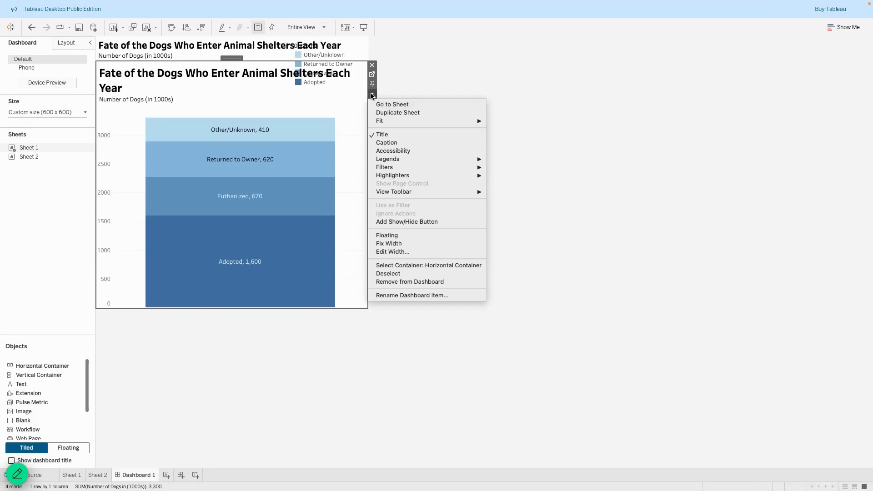
left_click(406, 135)
left_click(373, 94)
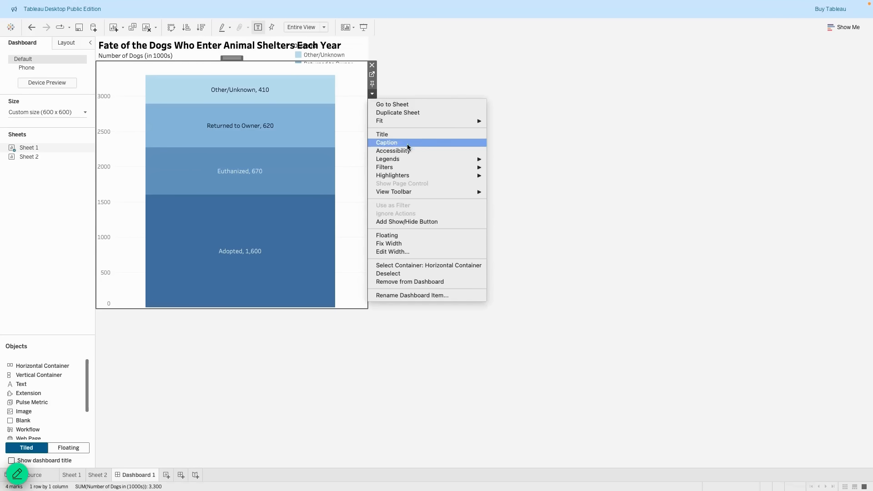
mouse_move(407, 159)
left_click(524, 160)
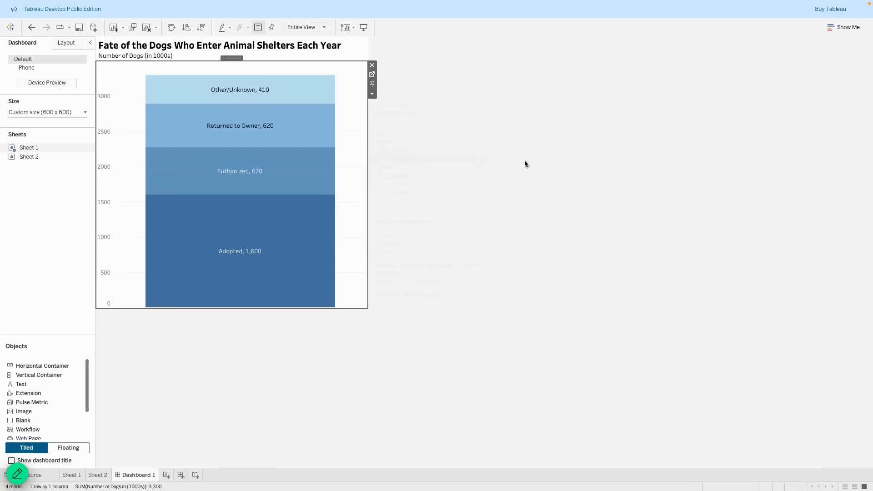
left_click(421, 205)
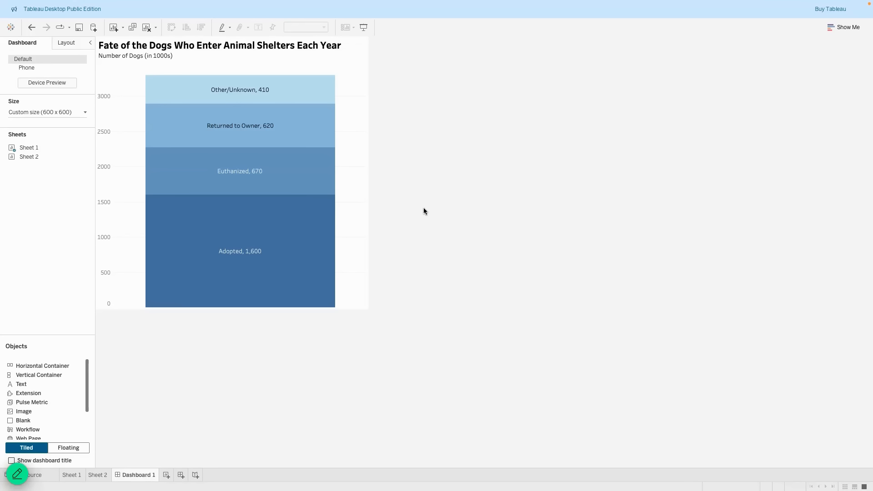
left_click(343, 65)
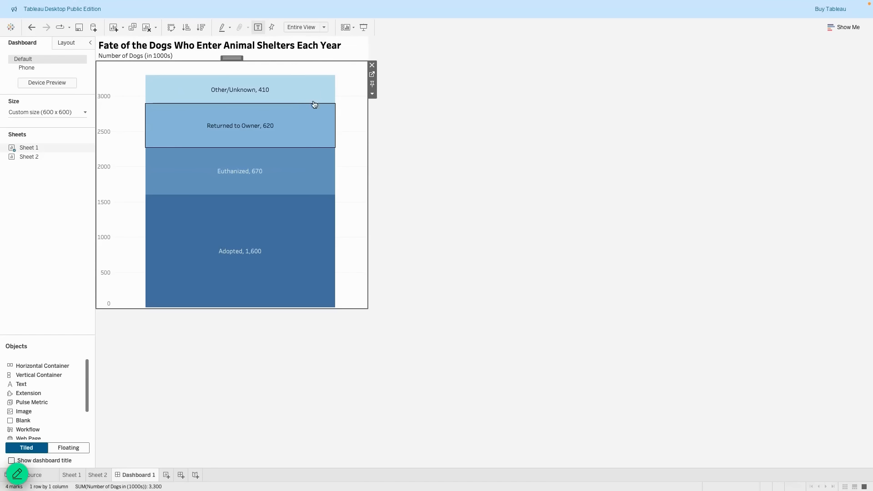
Switch the dashboard chart's fit from Entire View to Standard.
left_click(324, 27)
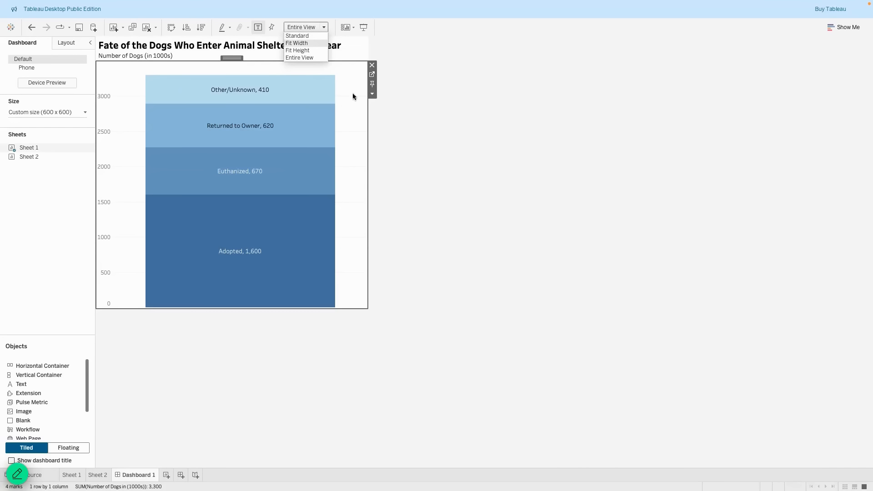
left_click(420, 126)
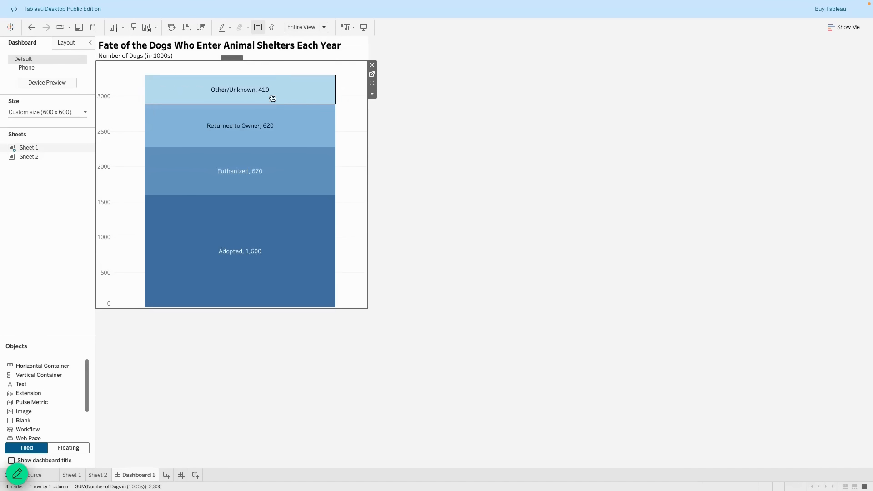
left_click(319, 29)
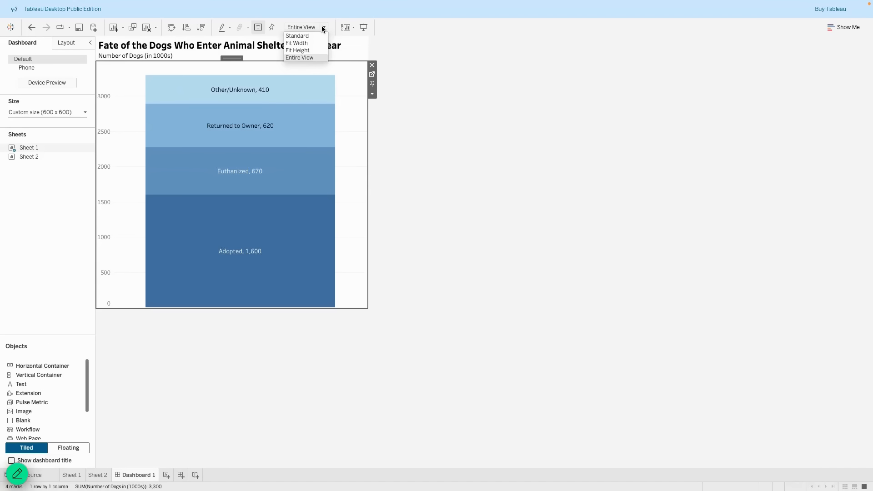
left_click(317, 37)
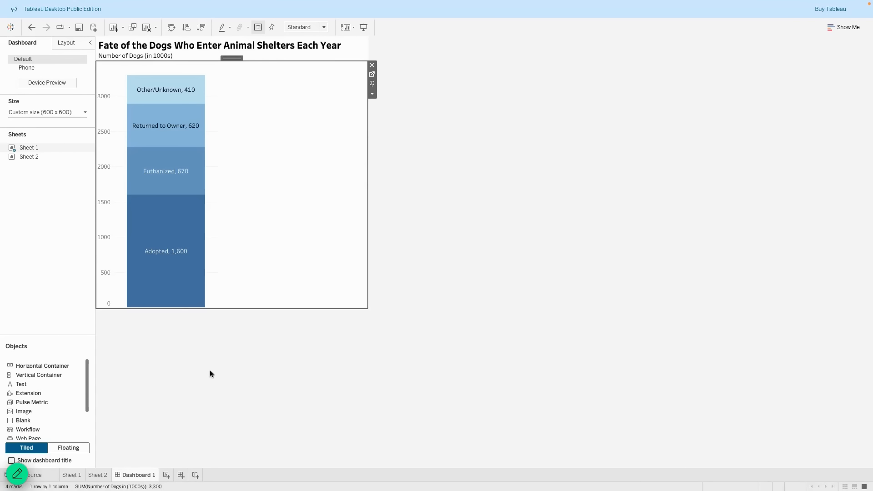
On Sheet 1, set the vertical axis font size to 10, then return to Dashboard 1.
left_click(71, 474)
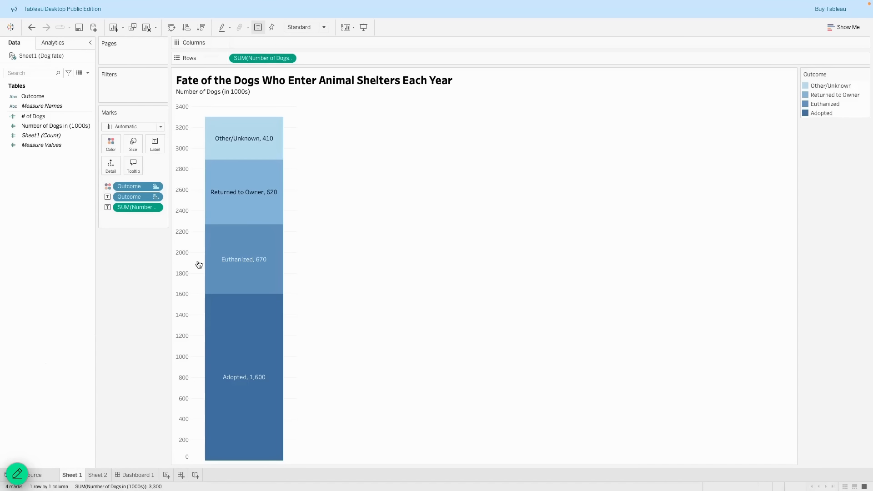
right_click(184, 246)
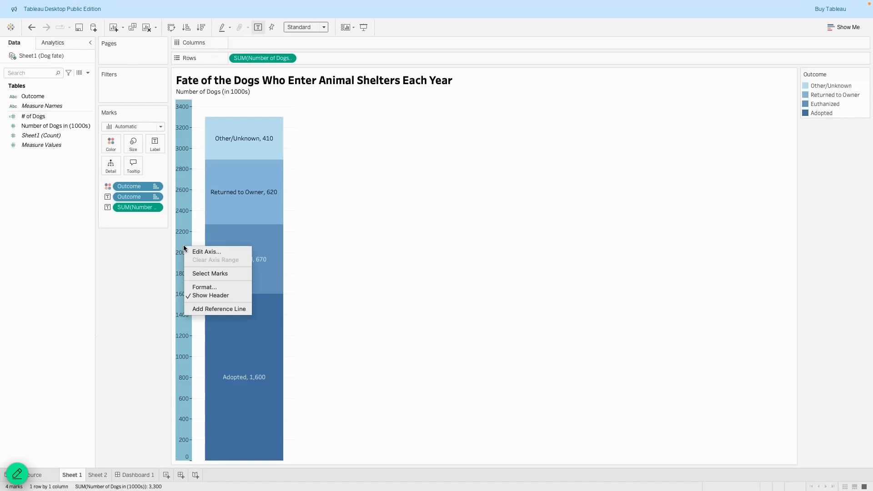
left_click(196, 287)
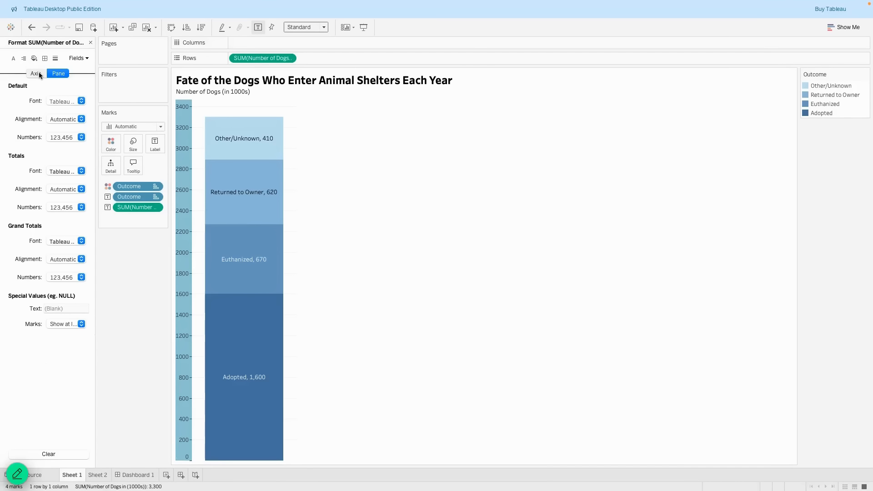
left_click(77, 101)
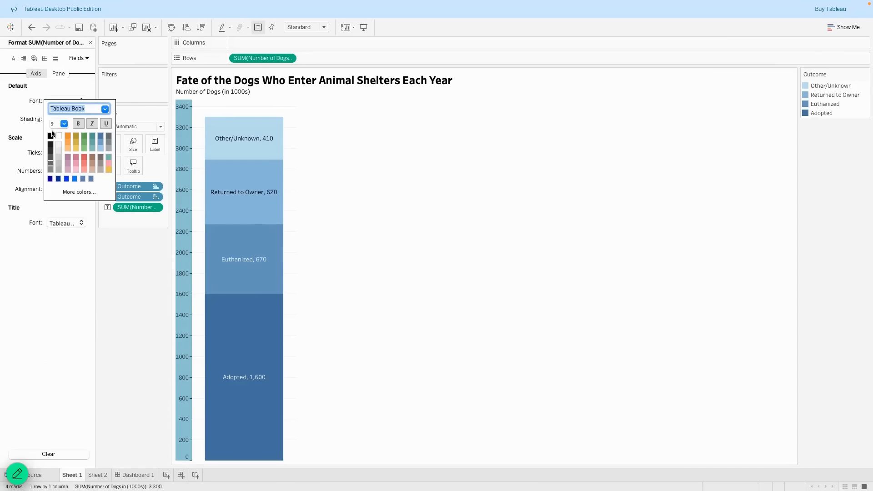
left_click(64, 123)
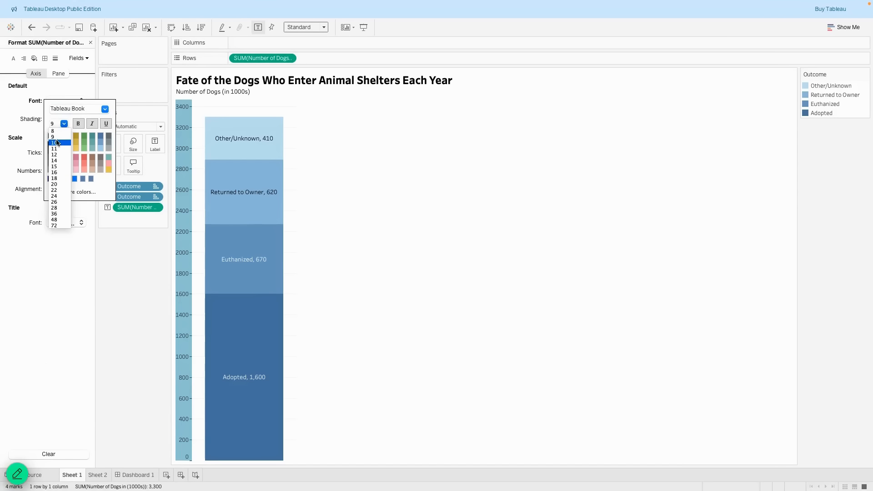
left_click(55, 141)
left_click(113, 276)
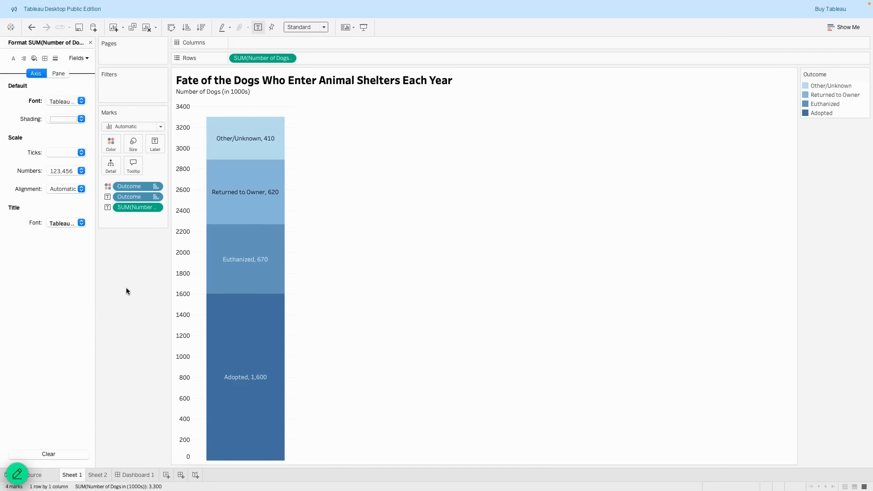
left_click(131, 475)
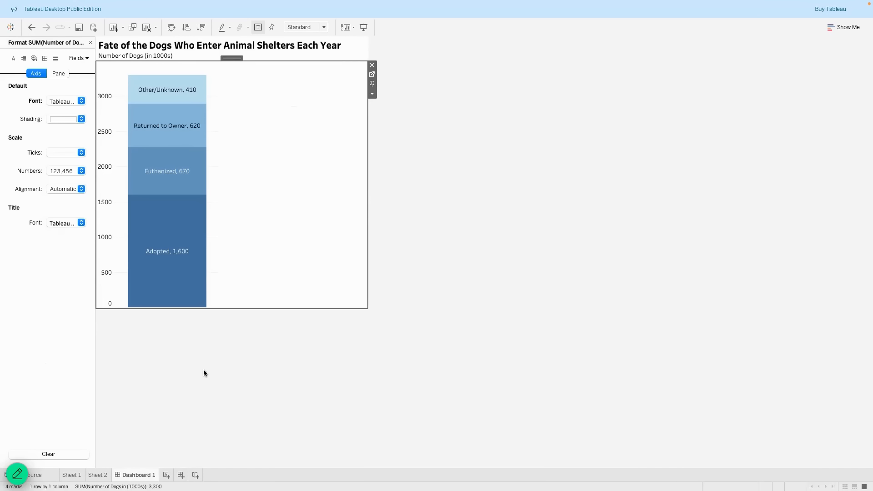
left_click(223, 380)
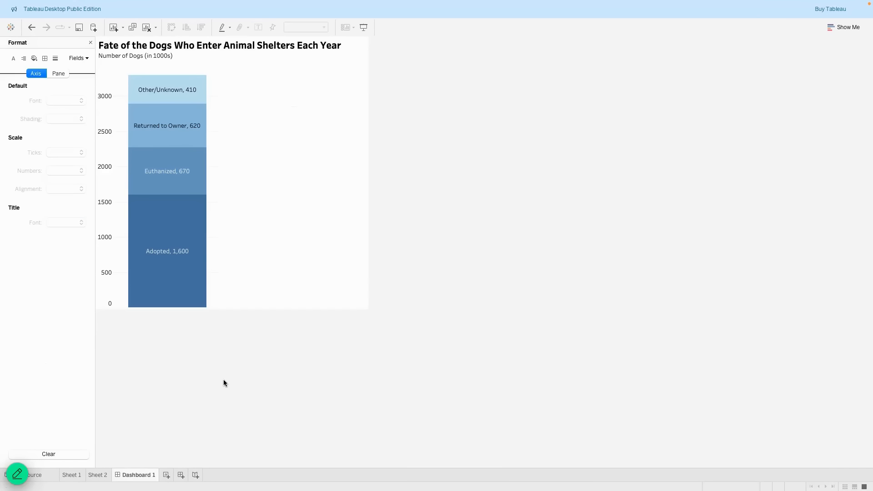
Insert the downloaded dog screenshot as an image object right of the chart, fitted and centred.
left_click(91, 42)
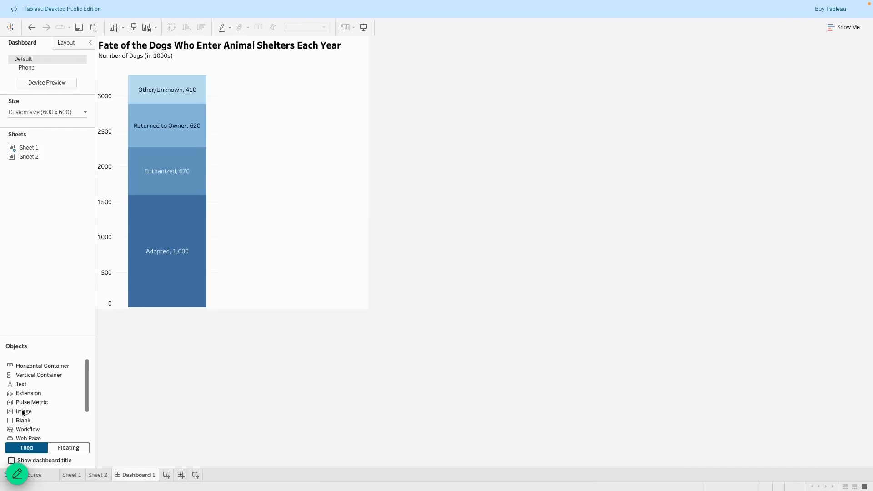
left_click_drag(23, 413, 349, 241)
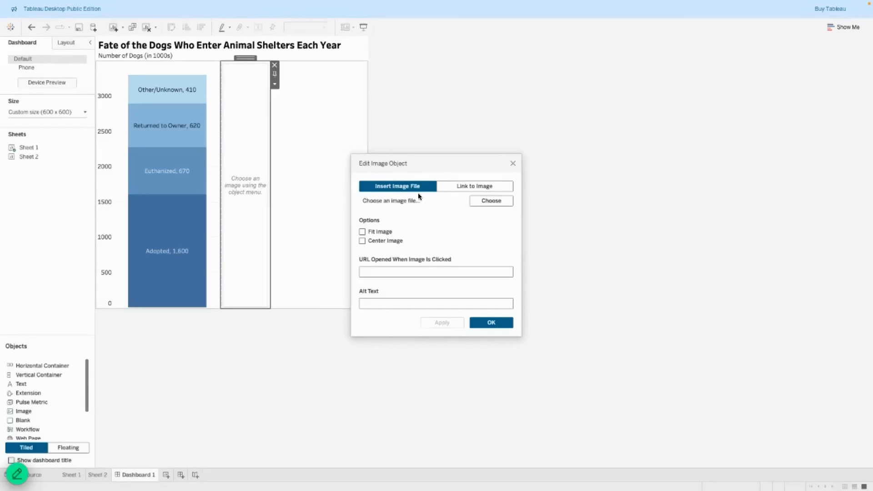
left_click(462, 187)
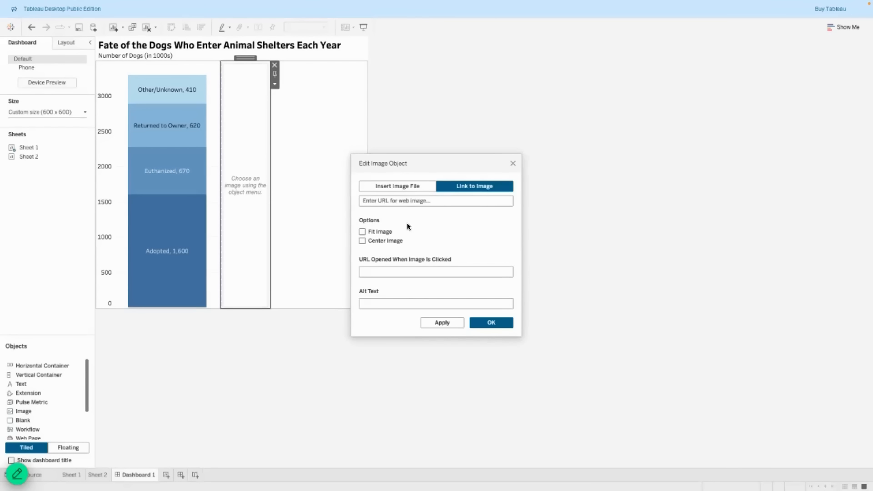
left_click(397, 187)
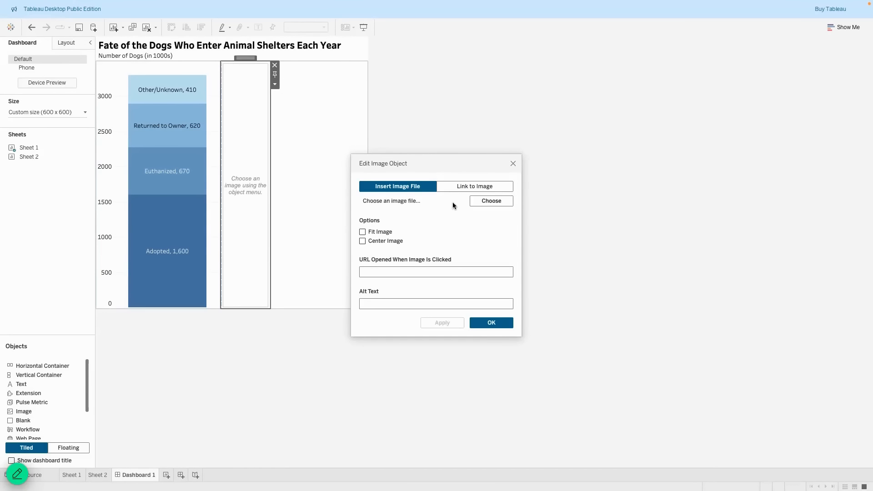
left_click(483, 201)
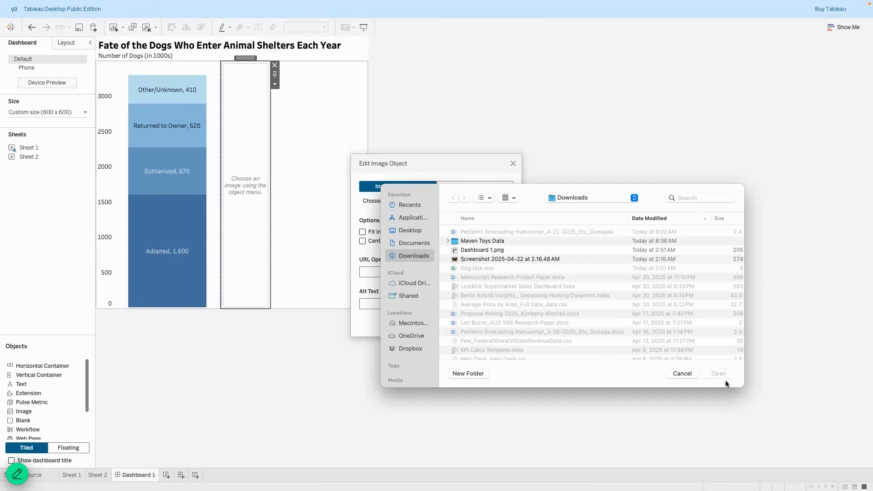
left_click(719, 374)
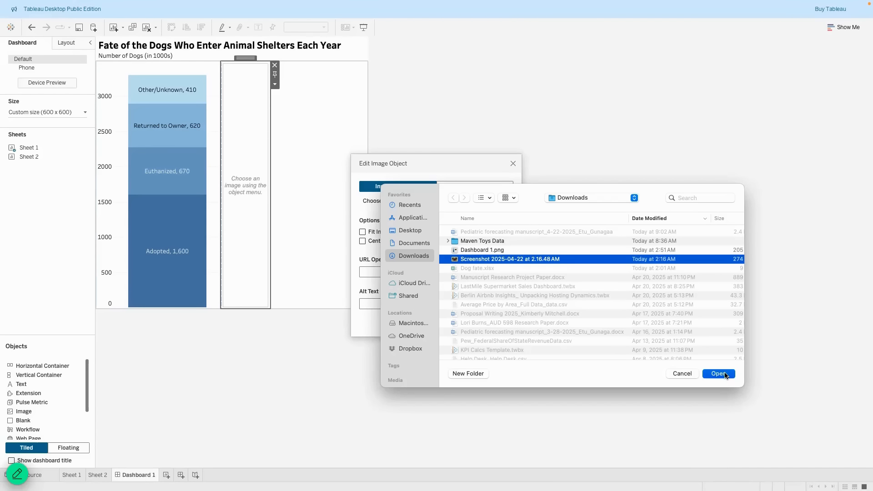
left_click(382, 232)
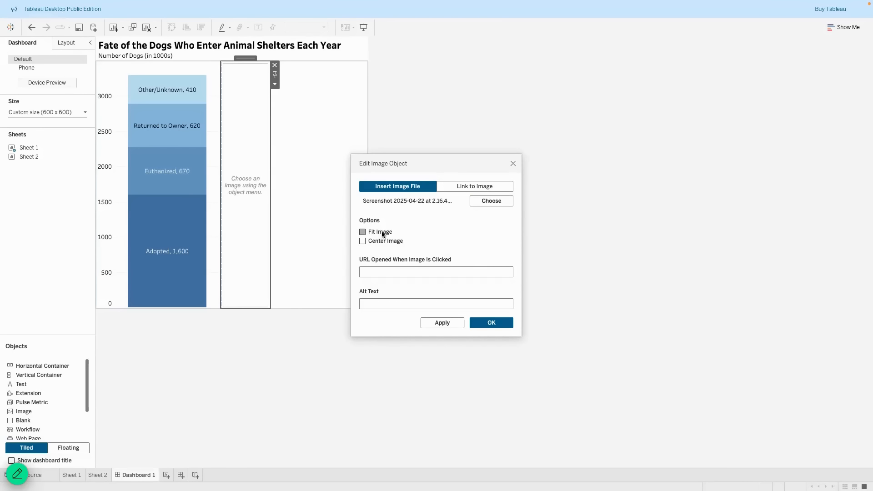
left_click(385, 240)
left_click(492, 322)
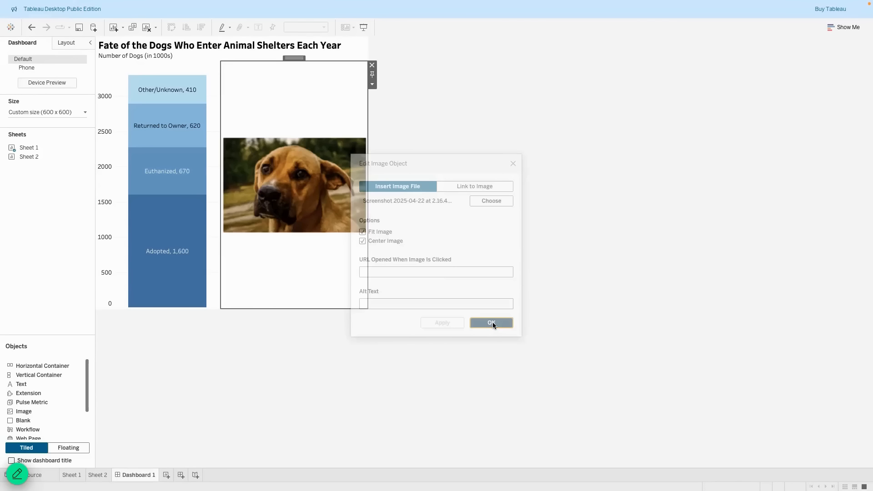
Float the dog photo, shrink it, and position it beside the stacked bar below the title.
left_click(373, 85)
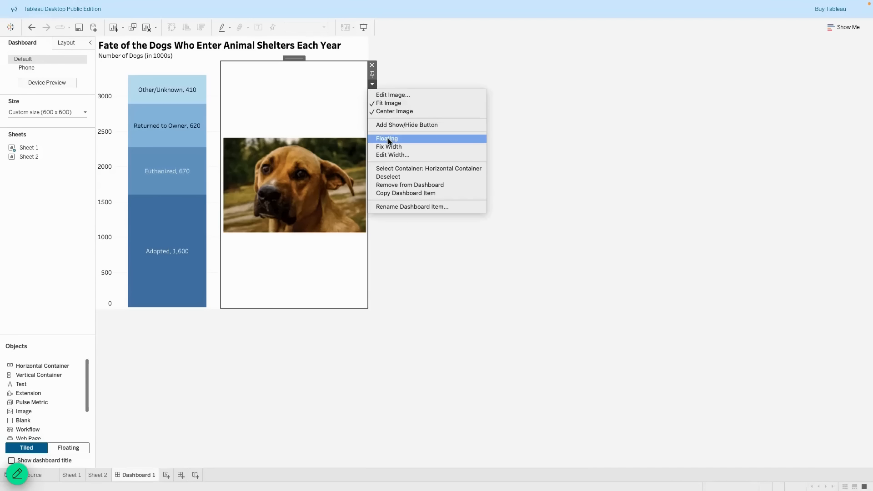
left_click(388, 139)
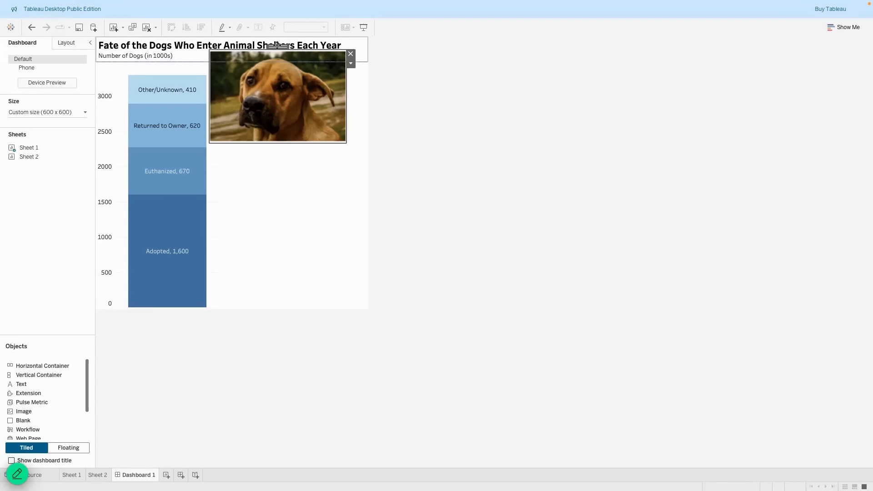
left_click_drag(278, 46, 285, 84)
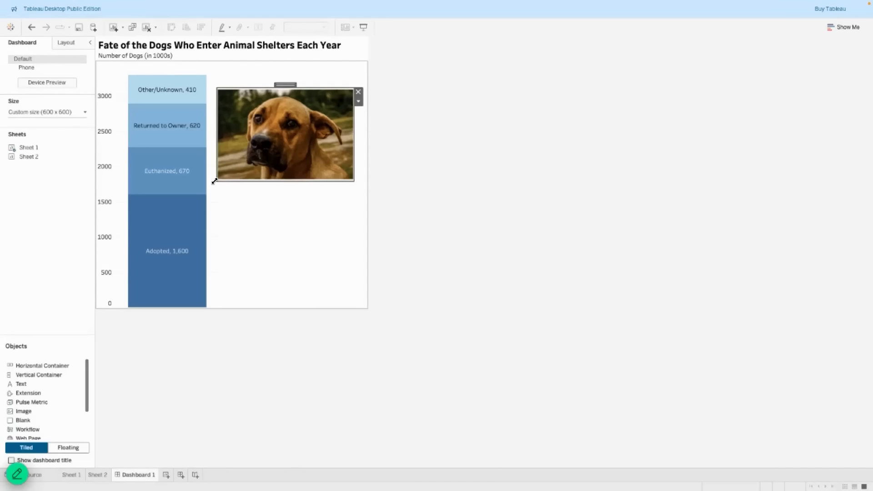
left_click_drag(214, 181, 254, 160)
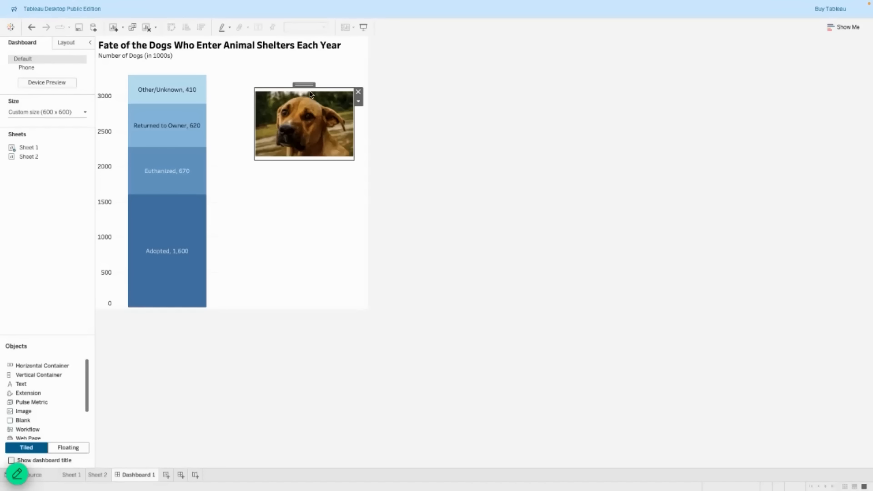
left_click_drag(303, 84, 293, 104)
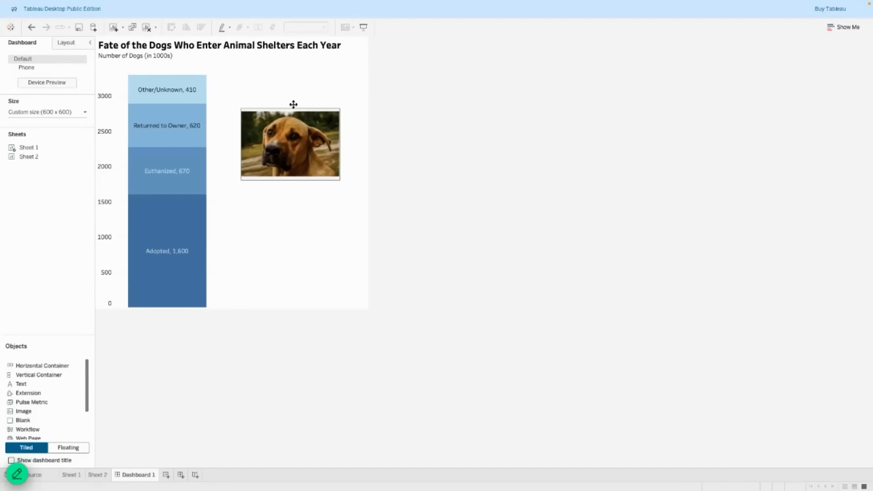
left_click(293, 104)
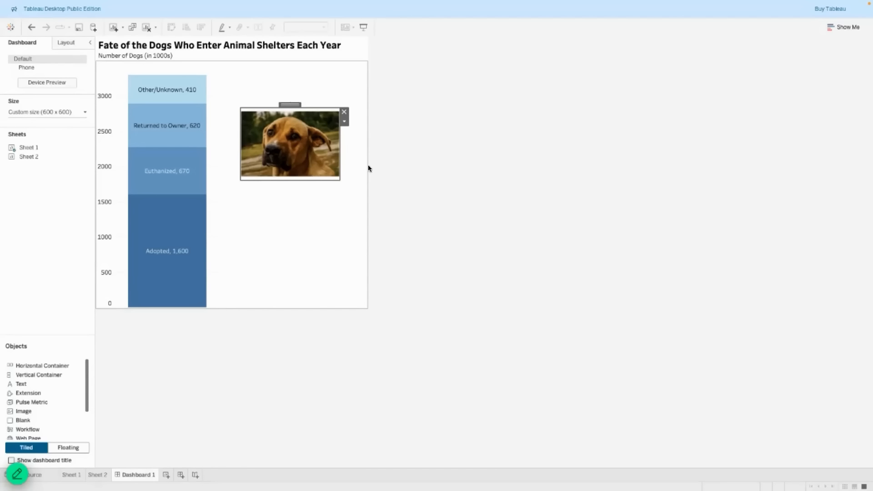
left_click(428, 207)
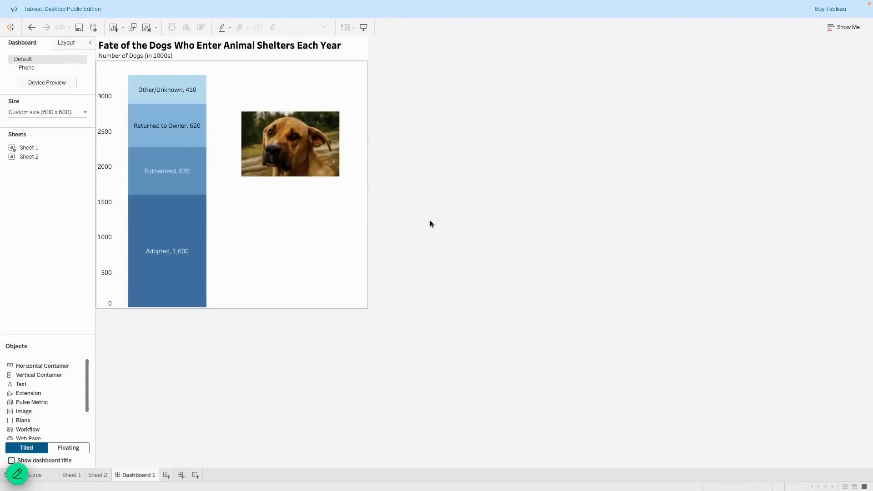
left_click(291, 151)
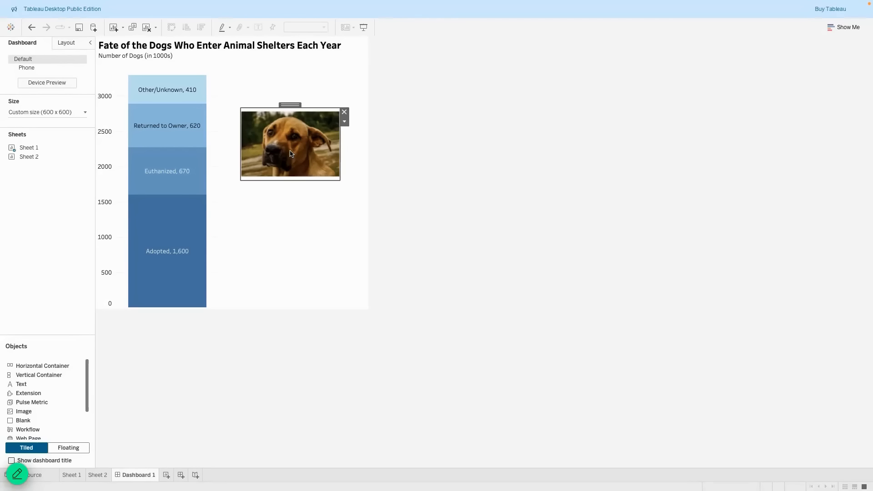
left_click(346, 124)
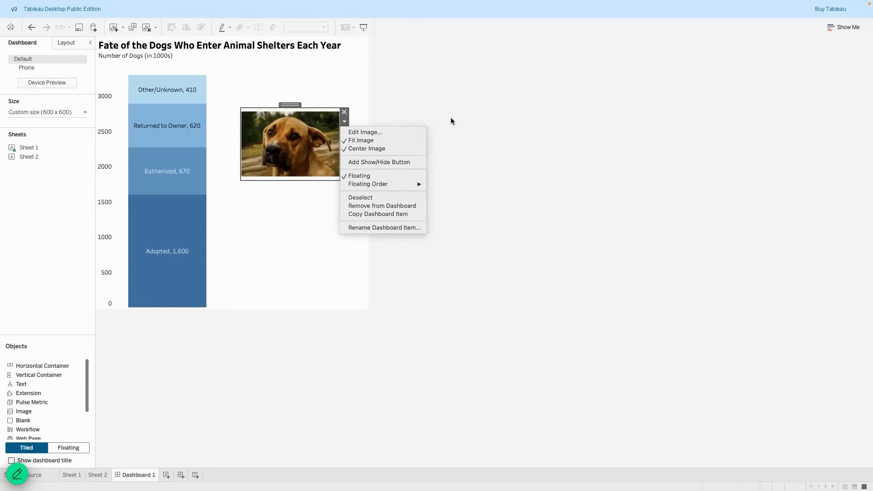
left_click(416, 146)
left_click(414, 146)
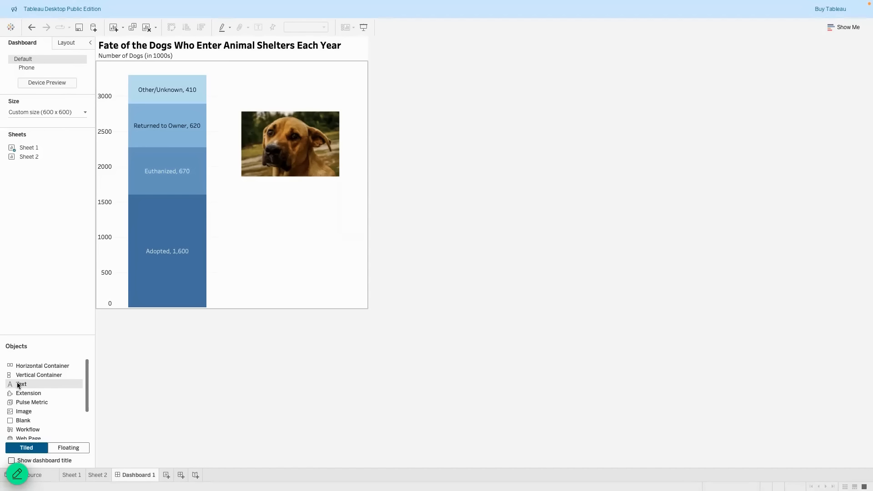
Add an all-italic caption 'This is Shelter doc Max.' with his Portland shelter adoption details.
left_click_drag(19, 385, 332, 239)
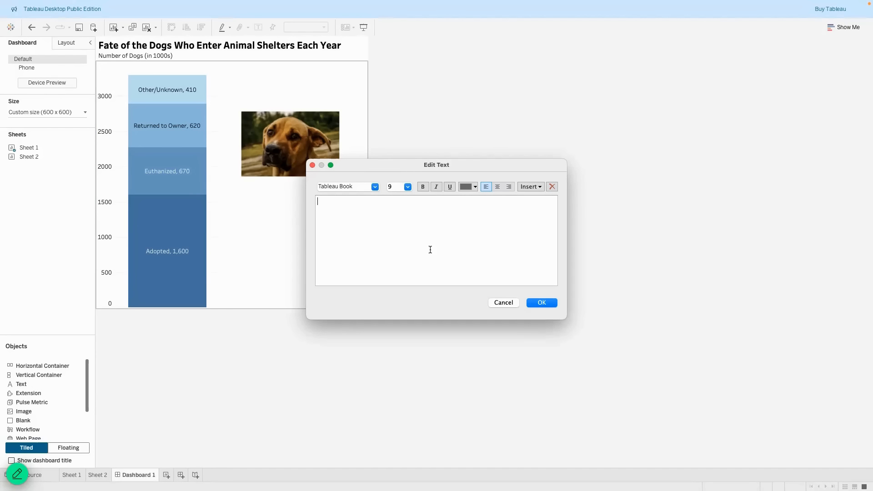
type("This is ")
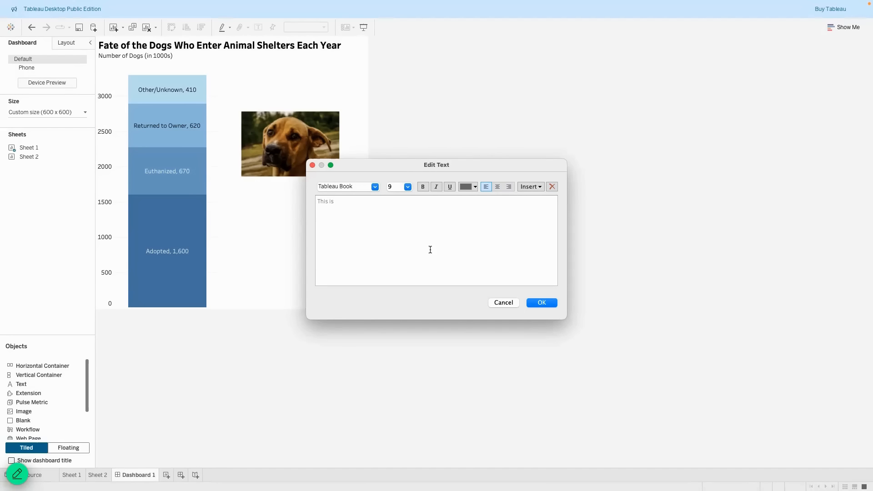
type("Sh")
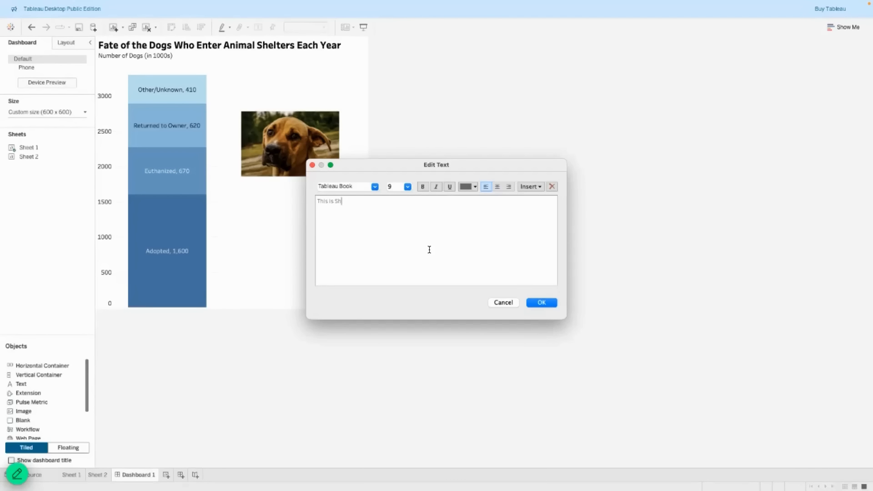
type("elter doc")
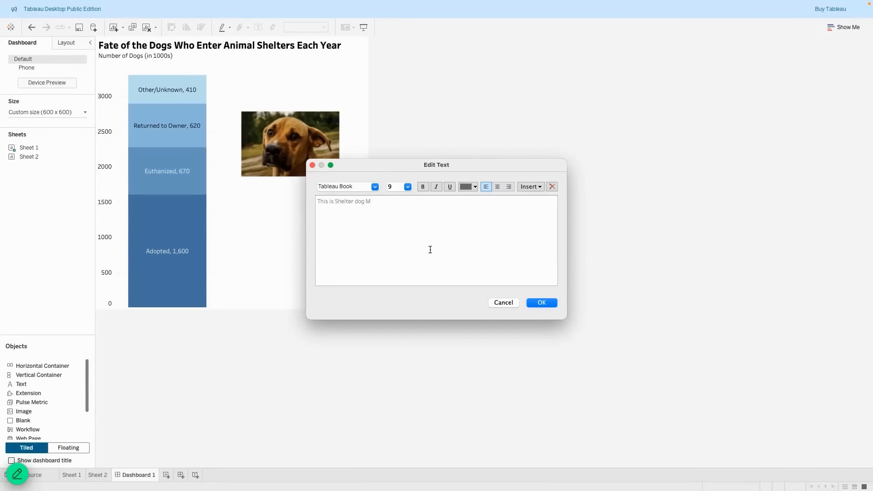
type(" Max.")
key("Return")
key("Return")
type("Max entered the")
type("animal shelter in Por")
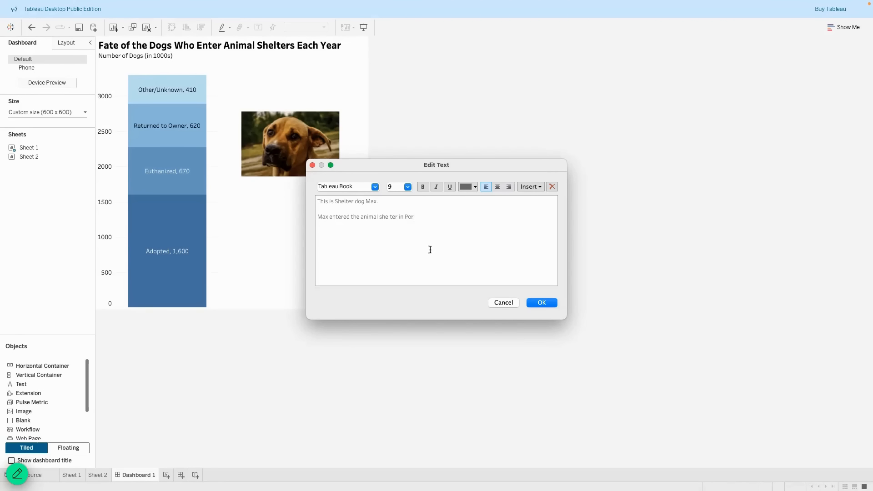
type("tland, Oregon in April and he is still available for adopt")
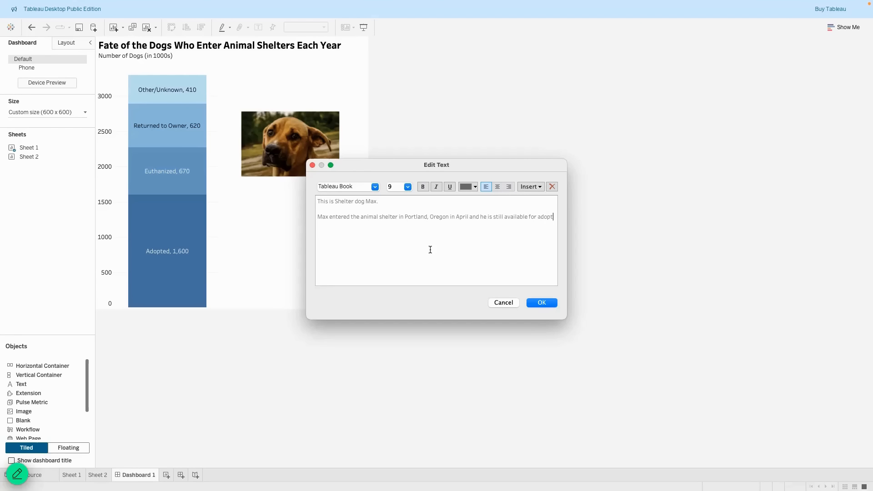
type("ion today.")
key("super+a")
left_click(435, 186)
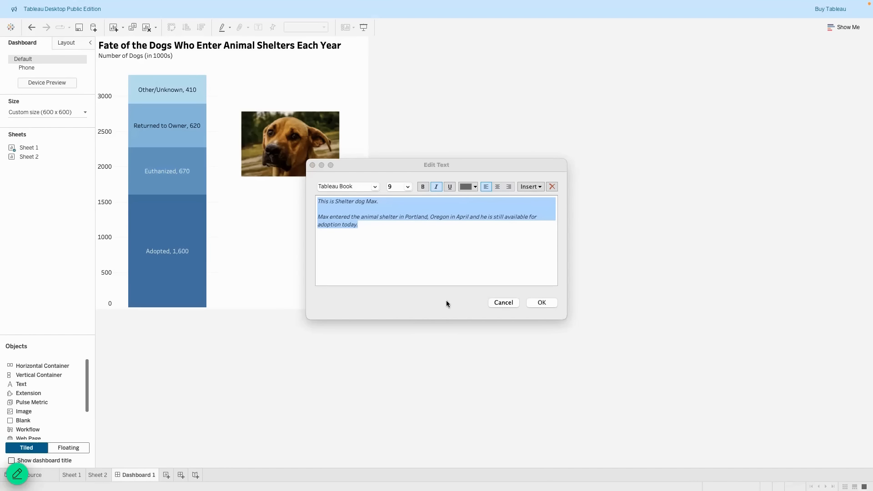
left_click(551, 303)
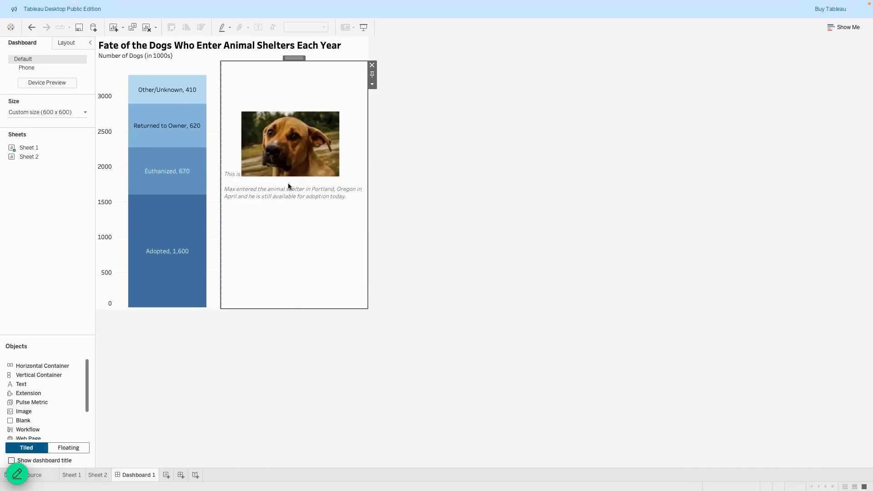
Float Max's caption, move it under the dog photo, and resize its box.
left_click(373, 89)
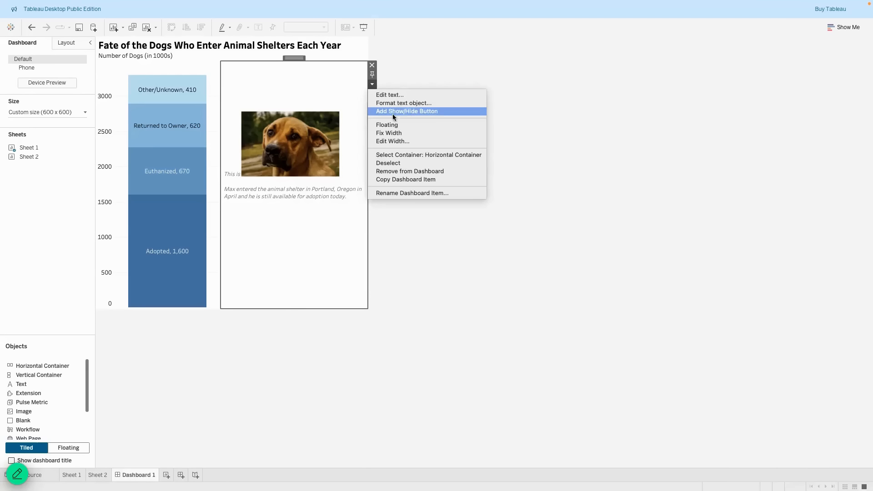
left_click(396, 125)
left_click_drag(252, 49, 283, 172)
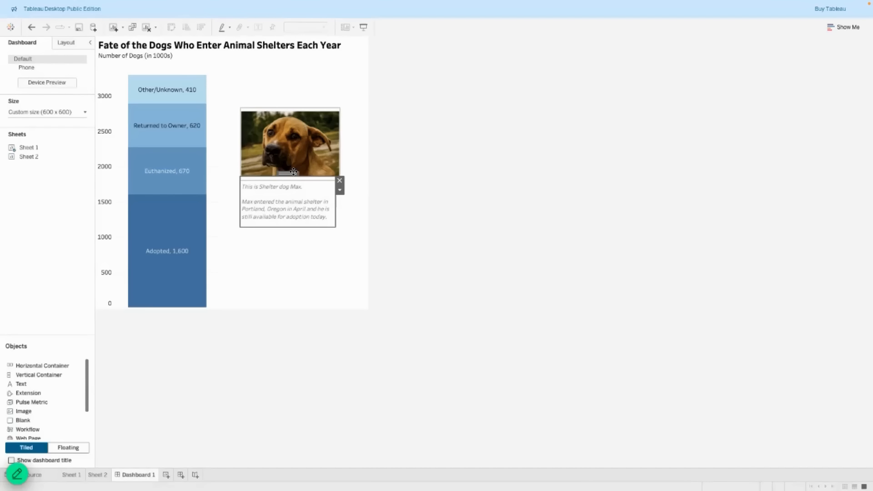
left_click_drag(290, 174, 291, 174)
left_click_drag(335, 227, 340, 223)
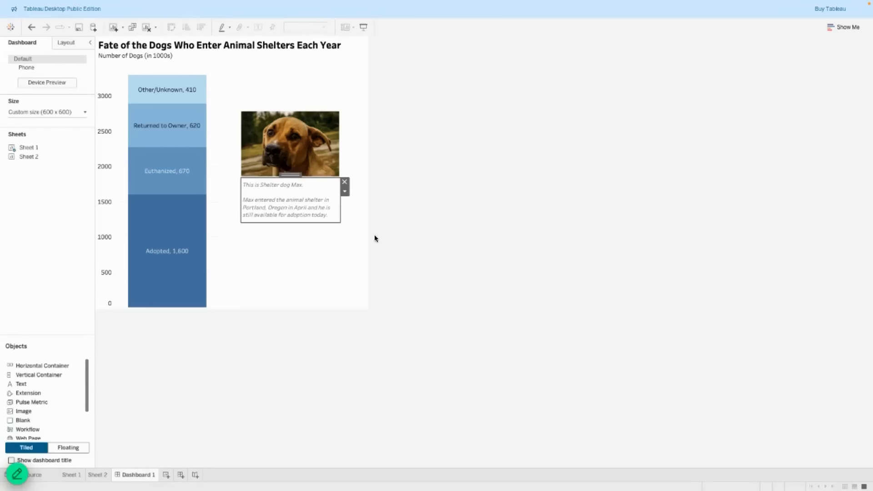
left_click(442, 249)
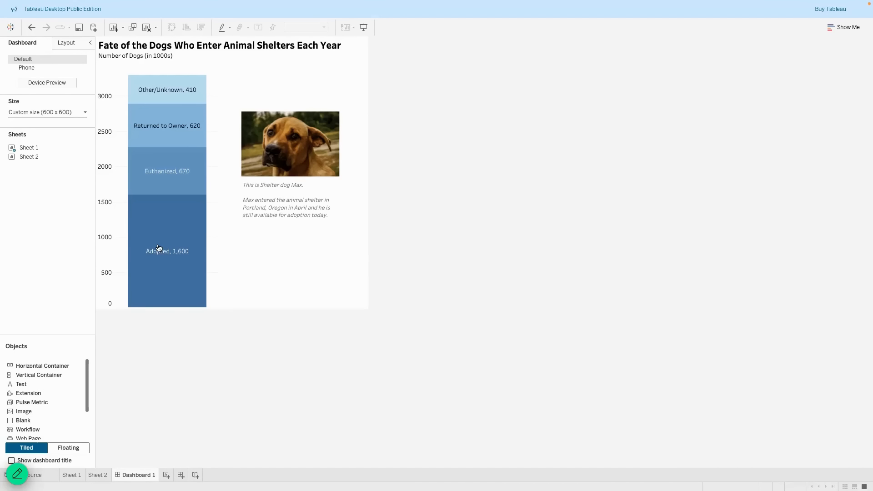
Add Sheet 2's 3.30M total as a floating pane below Max's caption.
left_click_drag(31, 156, 353, 213)
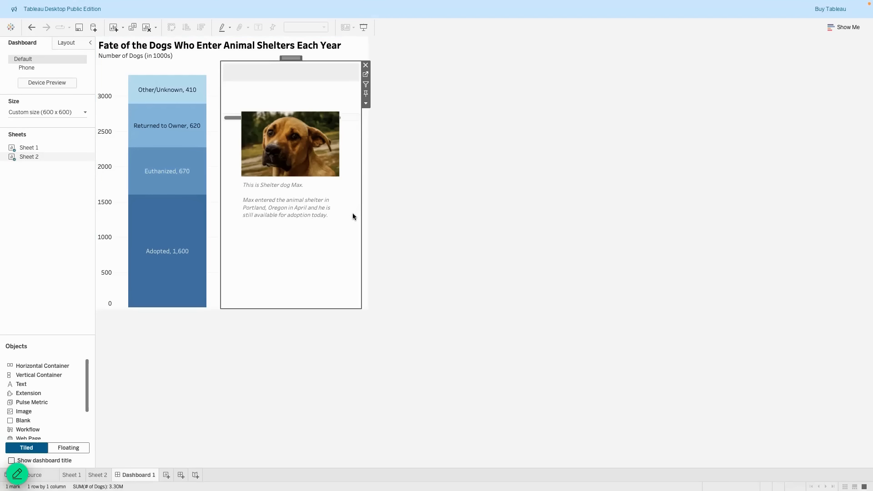
left_click(372, 104)
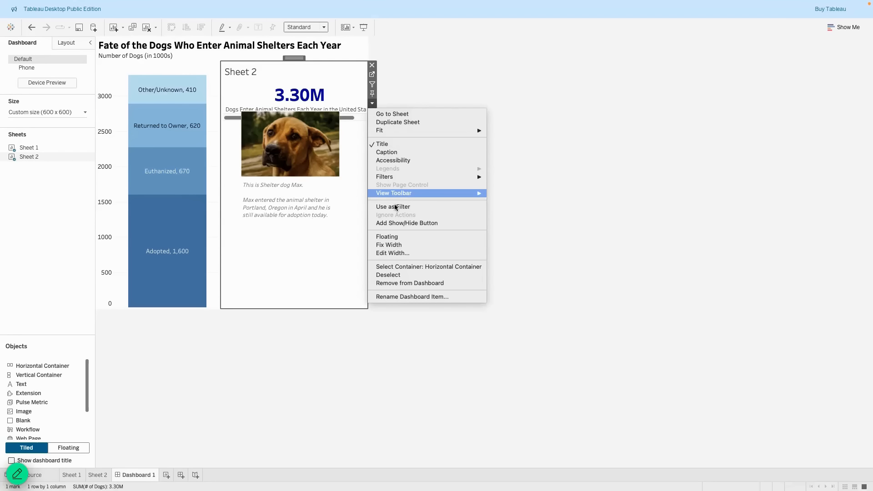
left_click(394, 234)
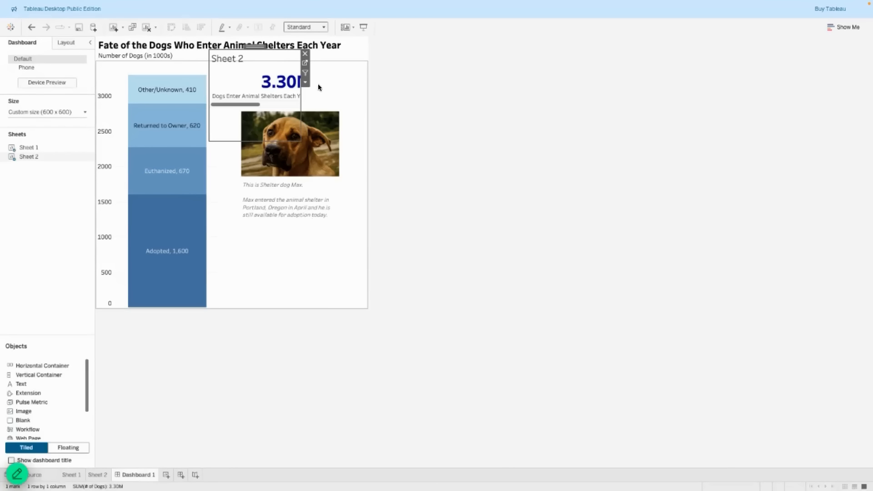
left_click_drag(270, 46, 282, 223)
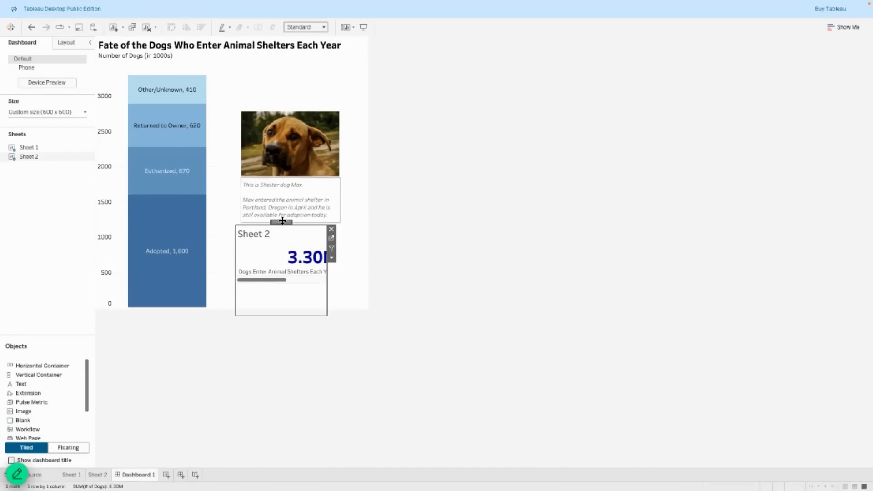
Hide Sheet 2's title, make the total fill its pane, then shrink and align it with the photo.
left_click(331, 258)
left_click(348, 297)
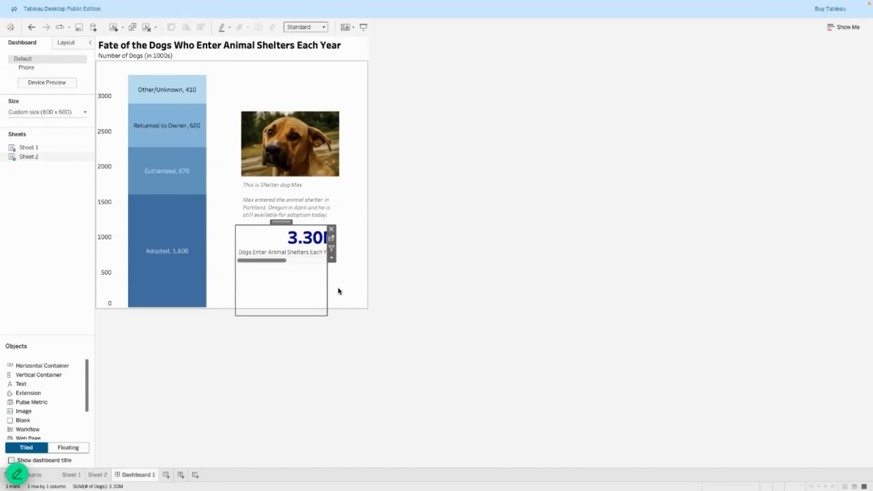
left_click(331, 258)
mouse_move(366, 286)
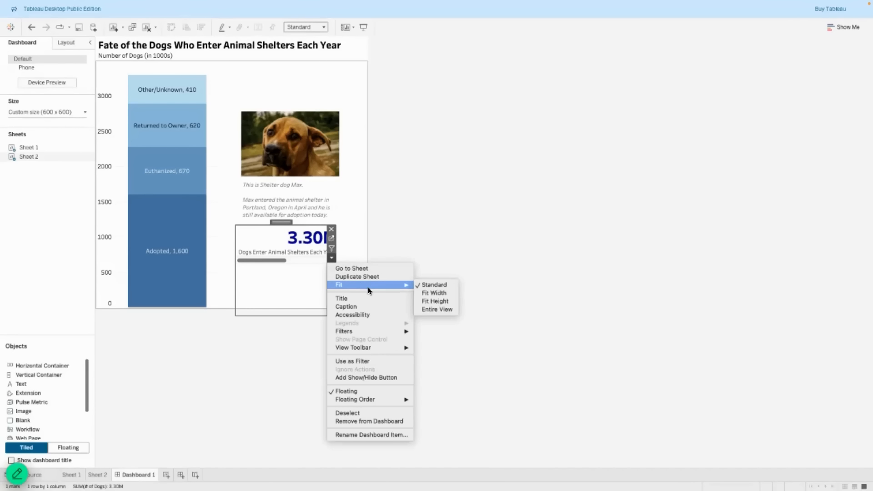
left_click(437, 309)
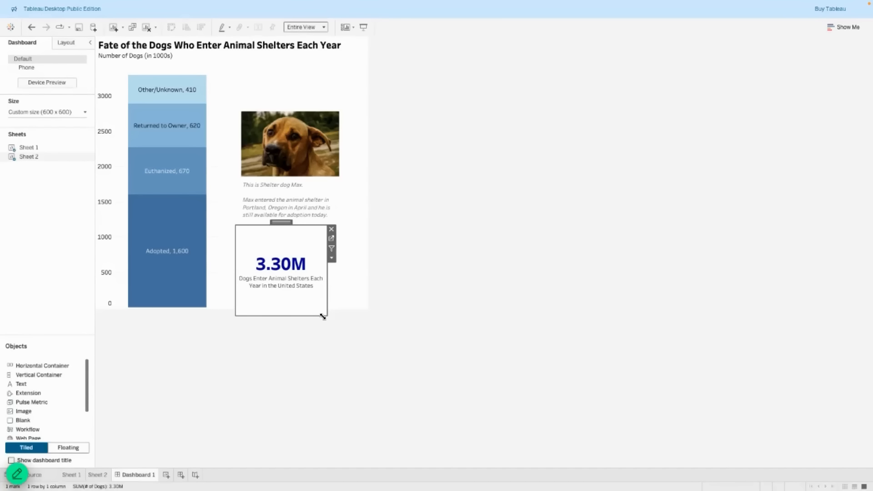
left_click_drag(322, 317, 338, 294)
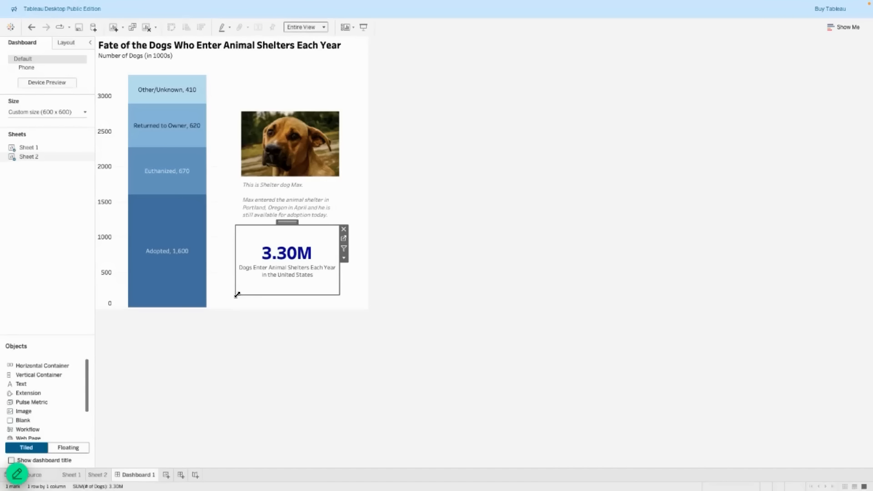
left_click_drag(238, 295, 242, 293)
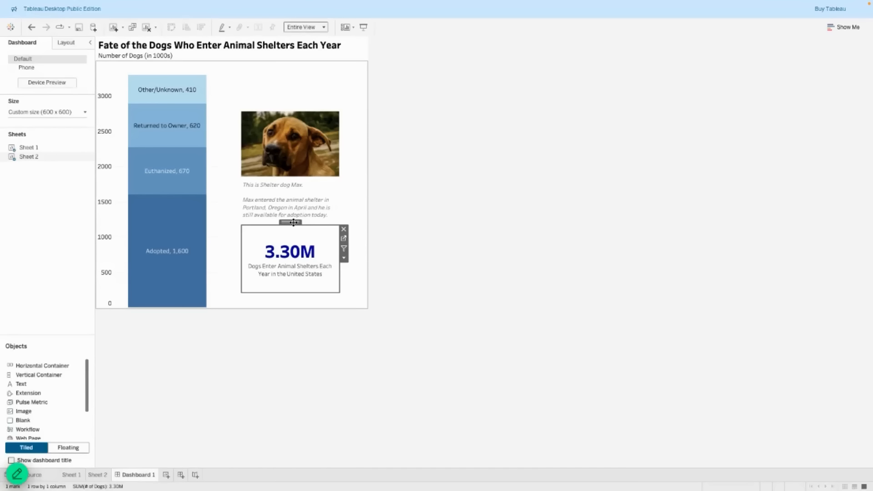
left_click(438, 292)
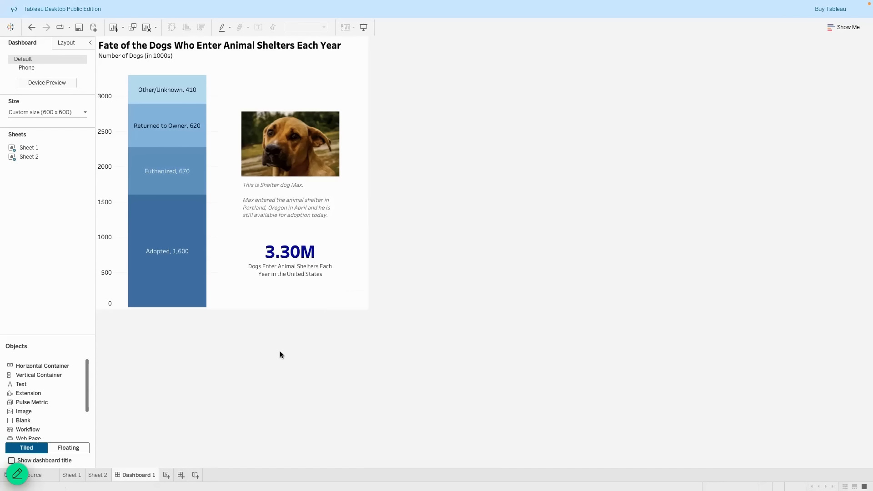
mouse_move(300, 272)
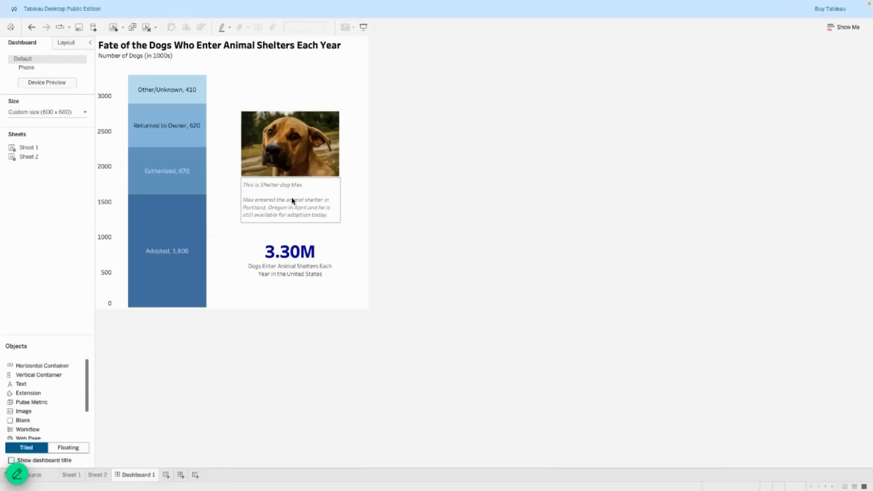
On Sheet 2, recolour the subtitle line under the 3.30M total dark grey, then return to Dashboard 1.
left_click(97, 475)
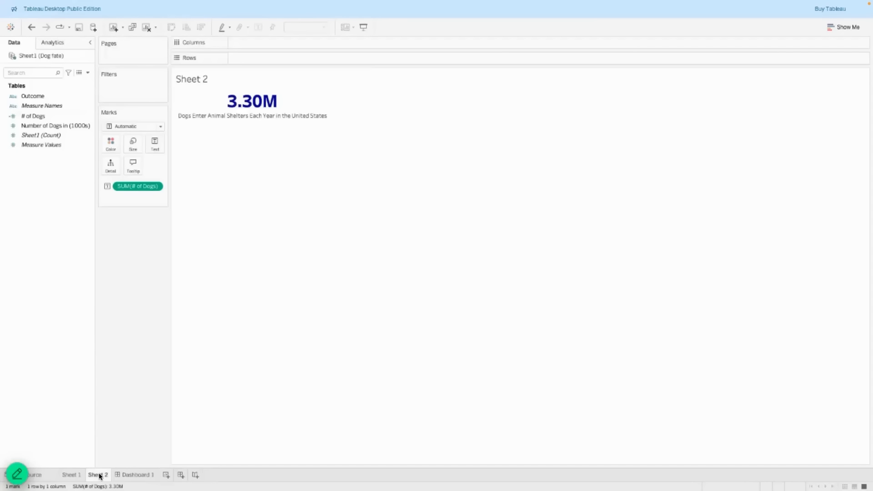
left_click(159, 143)
left_click(236, 164)
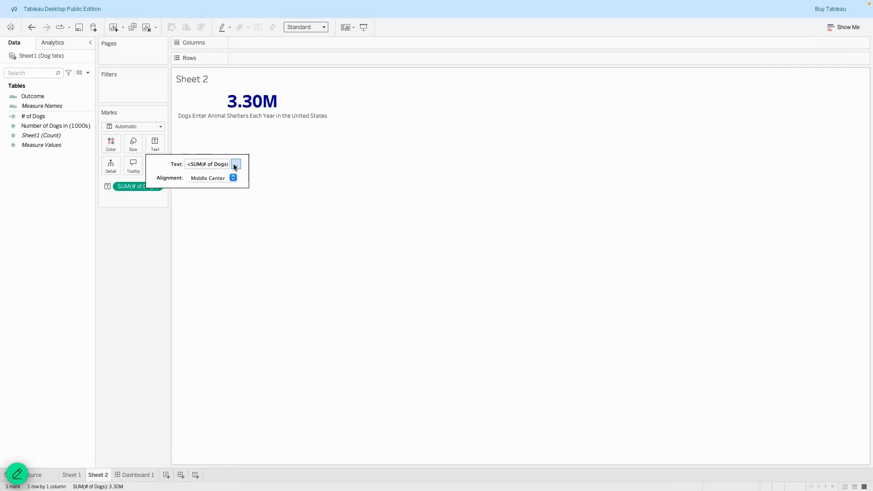
left_click_drag(514, 209, 355, 206)
left_click(464, 168)
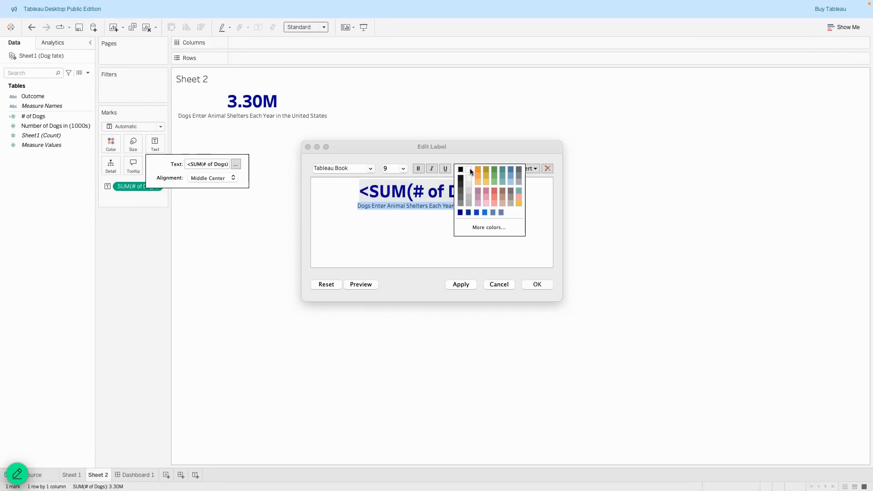
left_click(460, 199)
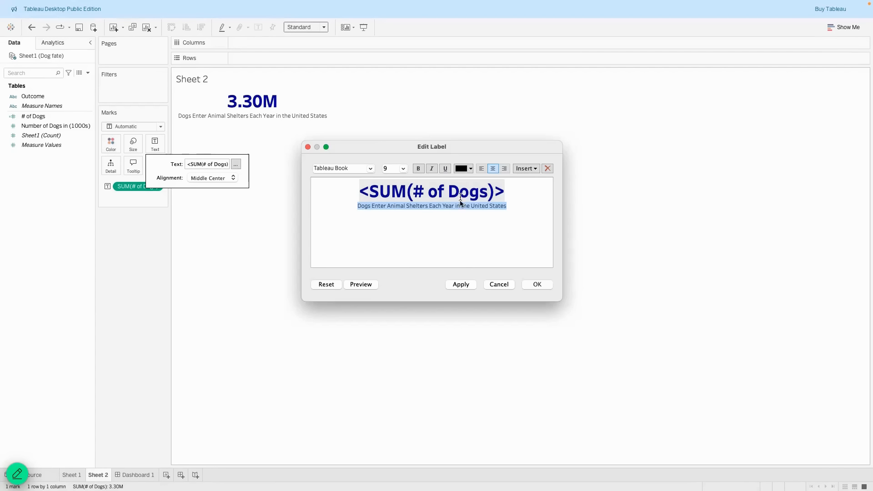
left_click(361, 284)
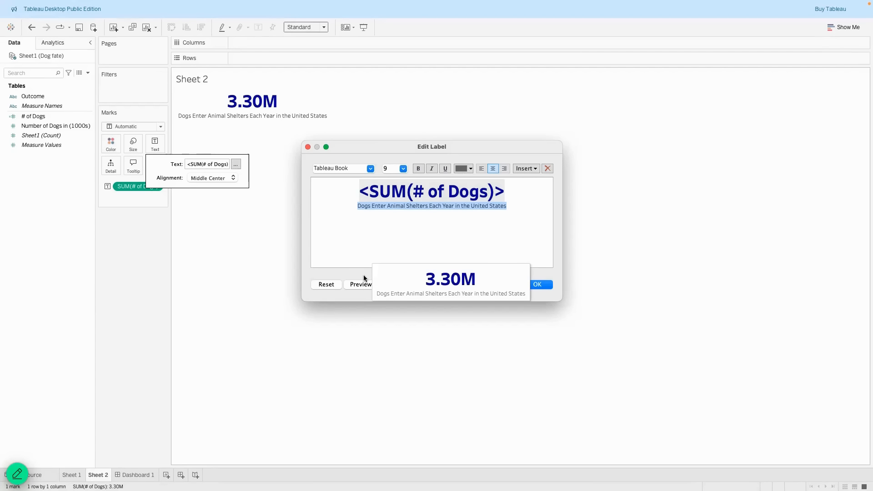
left_click(457, 285)
left_click(536, 284)
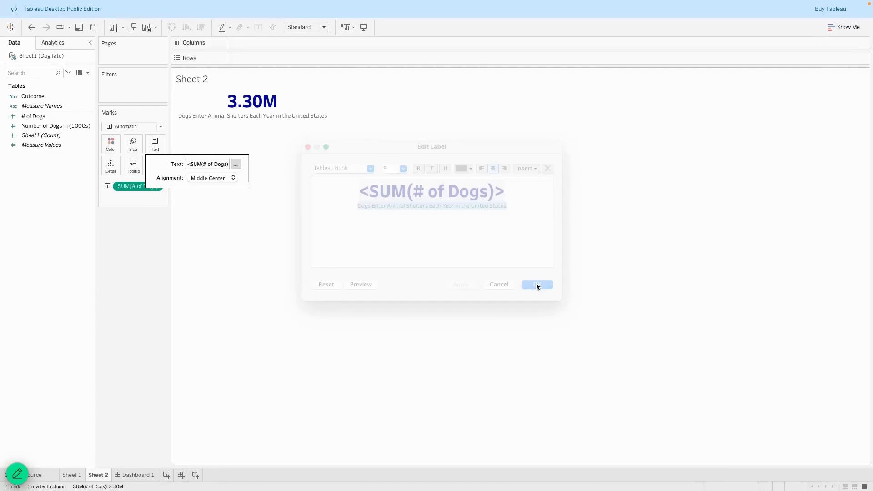
left_click(132, 475)
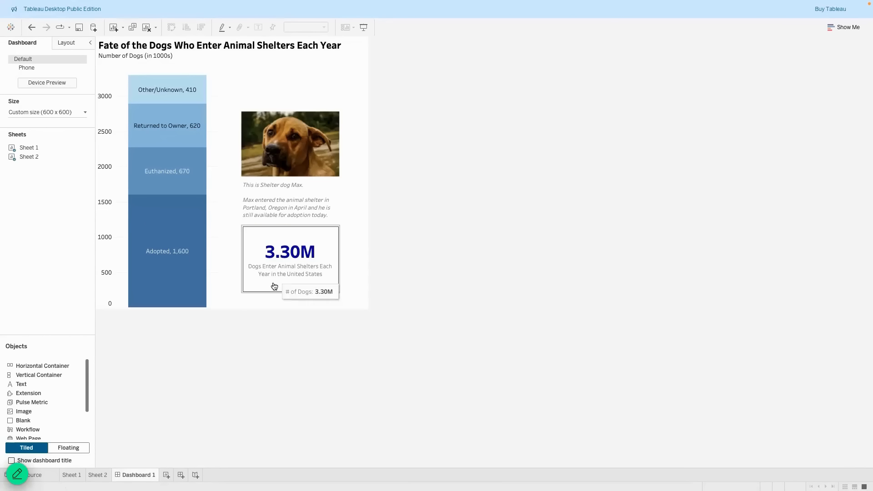
double_click(291, 202)
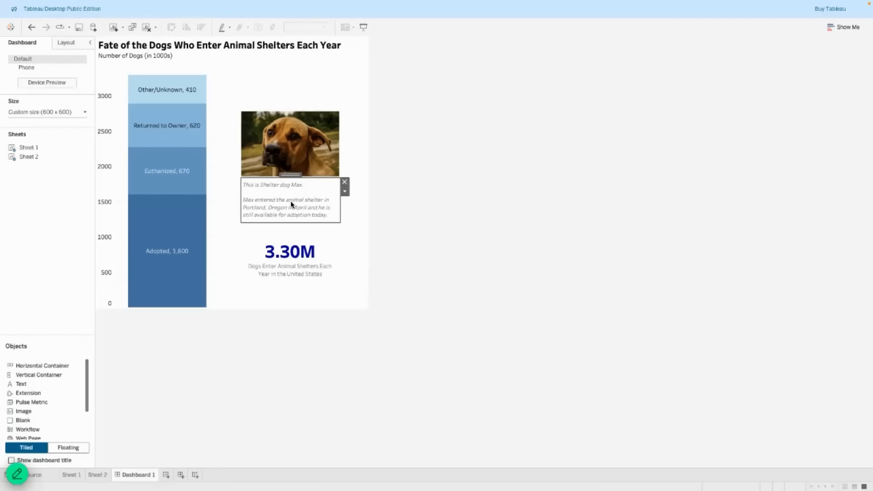
key("super+a")
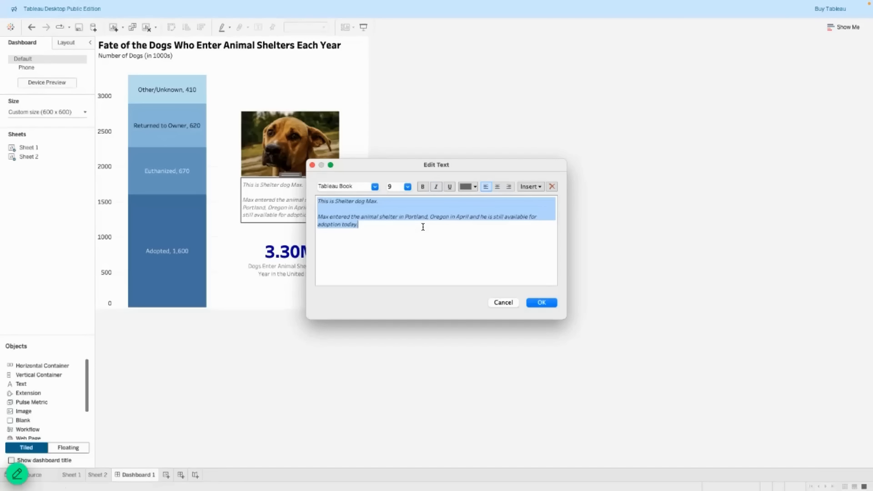
left_click(471, 184)
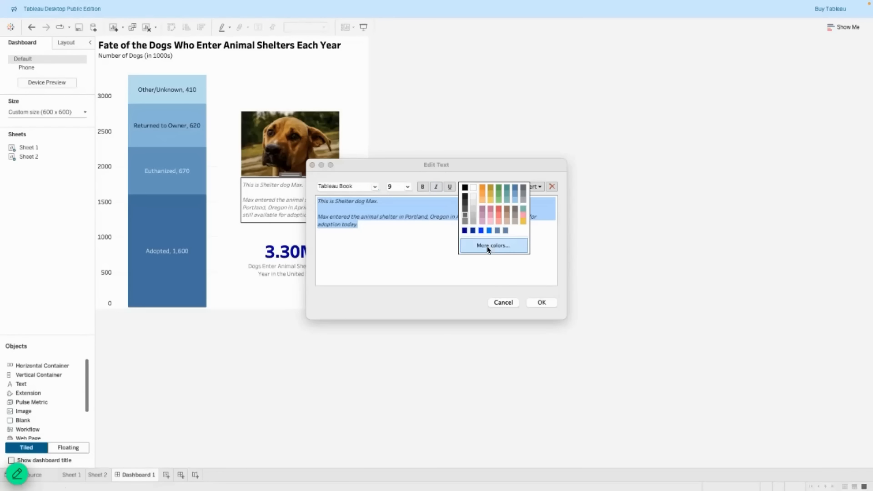
left_click(502, 302)
left_click(283, 361)
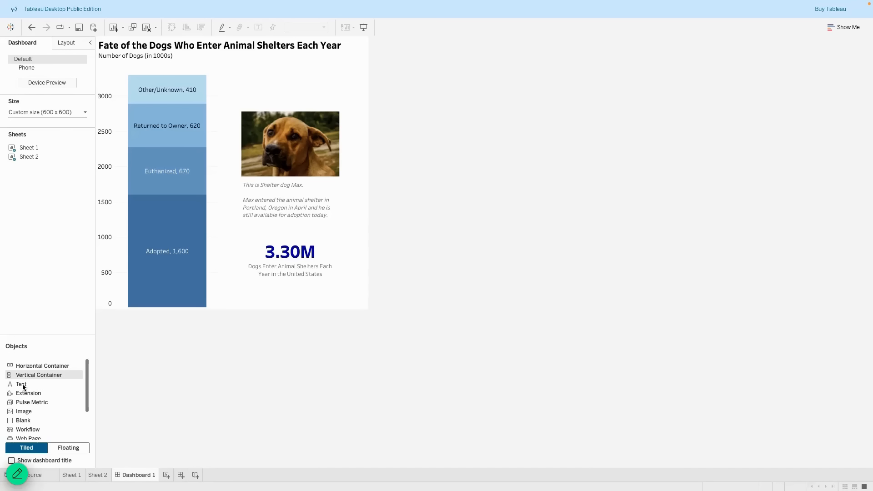
Add a centred text box reading 'Created By:' plus the creator's name to the dashboard.
mouse_move(23, 384)
left_mouse_down()
mouse_move(201, 331)
mouse_move(231, 304)
left_mouse_up()
type("Cr")
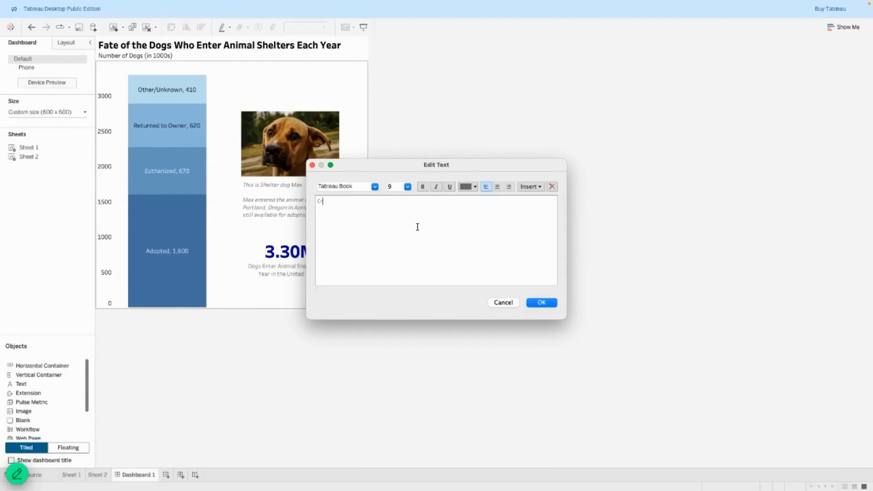
type("eated By: Dr. Etu")
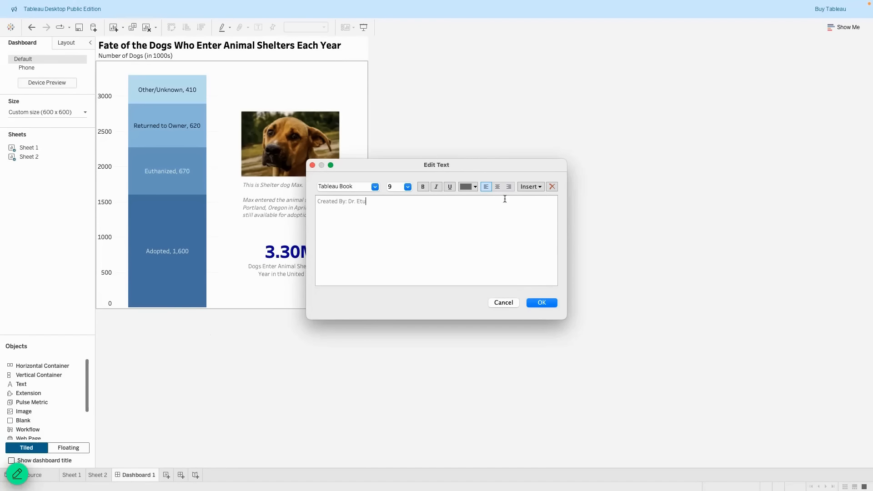
left_click(497, 187)
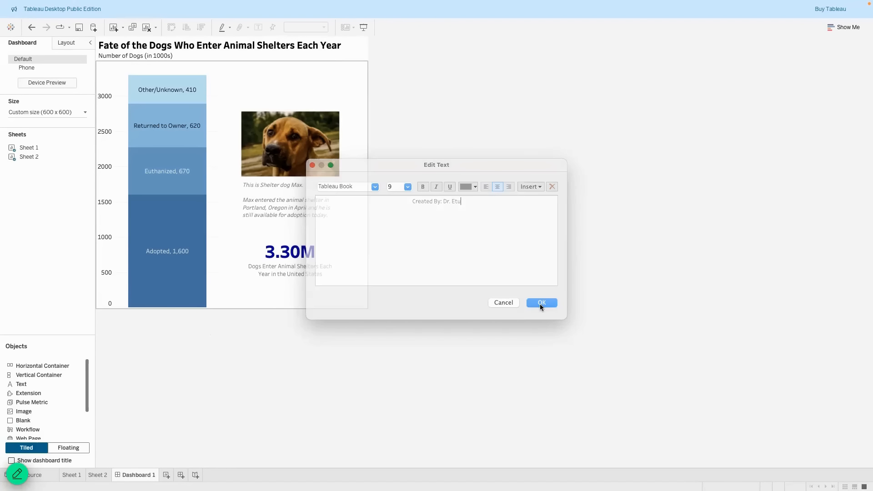
left_click(541, 306)
Shrink the credit box into a bottom strip, then undo the resize and the text box.
left_click_drag(217, 173, 208, 304)
left_click(232, 303)
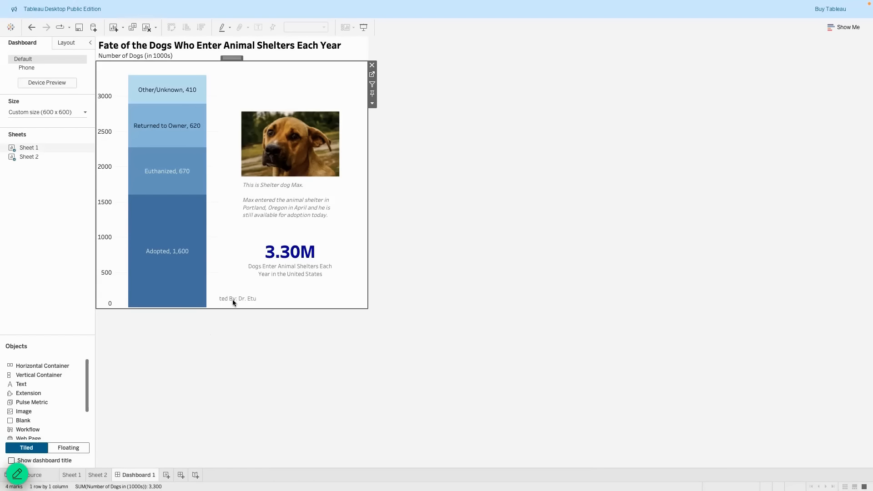
left_click(31, 28)
left_click(31, 26)
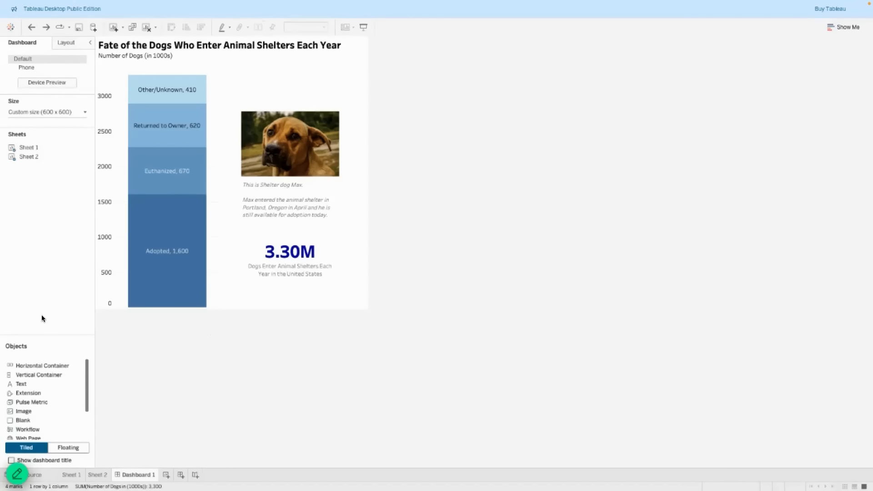
Re-add a centred 'Created By:' credit with the creator's name below the stacked bar chart.
left_click_drag(25, 383, 236, 298)
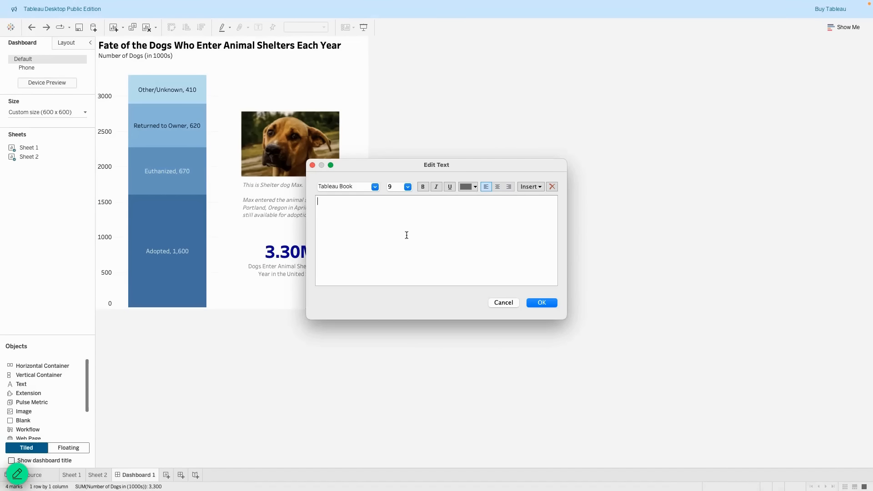
type("Created By: Dr. Etu")
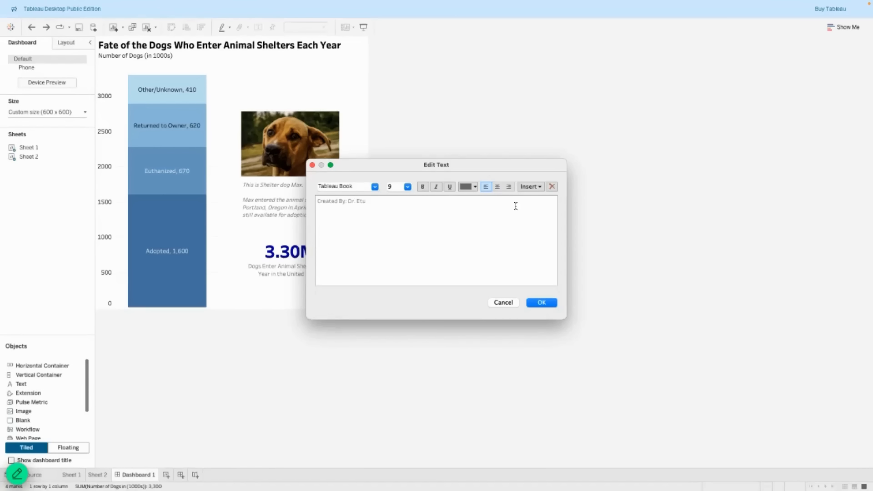
left_click(497, 187)
left_click(541, 303)
left_click(268, 358)
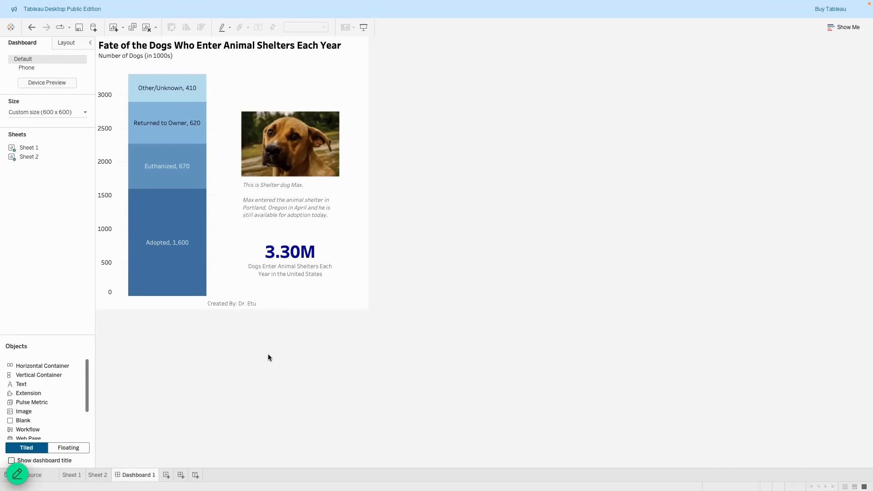
Make Sheet 1's stacked bar labels bold via the Label font settings, then view Dashboard 1.
left_click(69, 476)
left_click(156, 144)
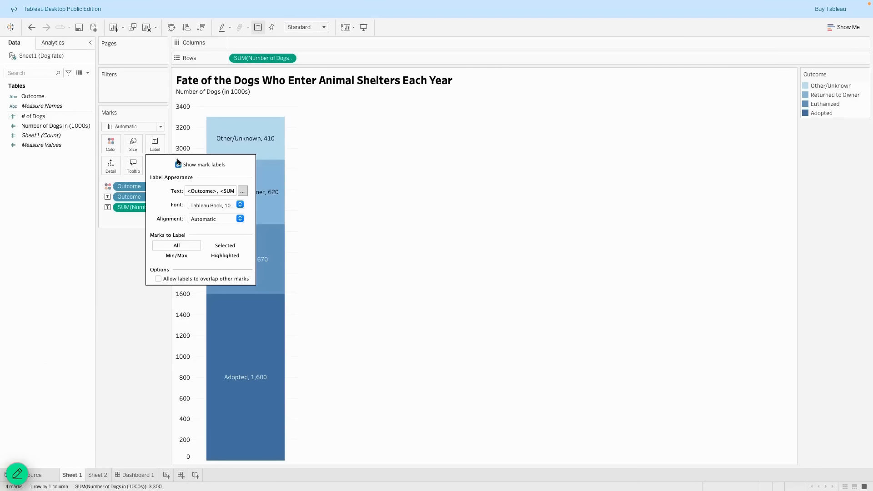
left_click(240, 204)
left_click(219, 228)
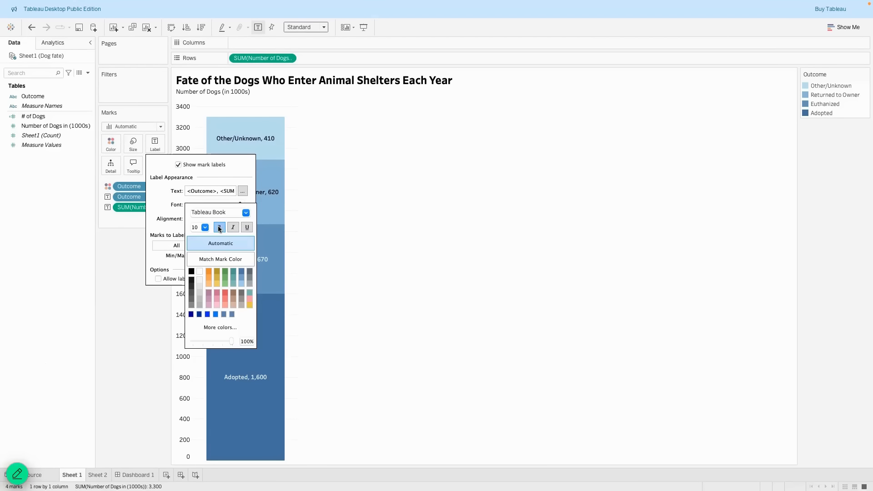
left_click(140, 477)
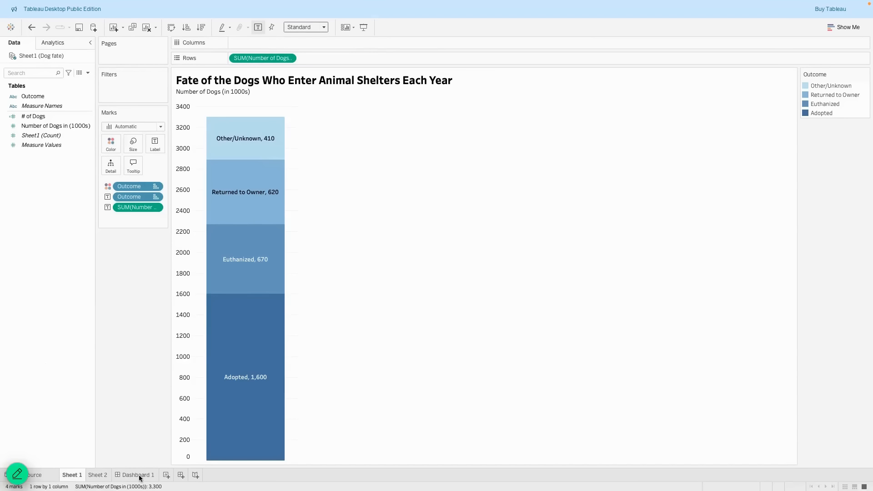
left_click(140, 475)
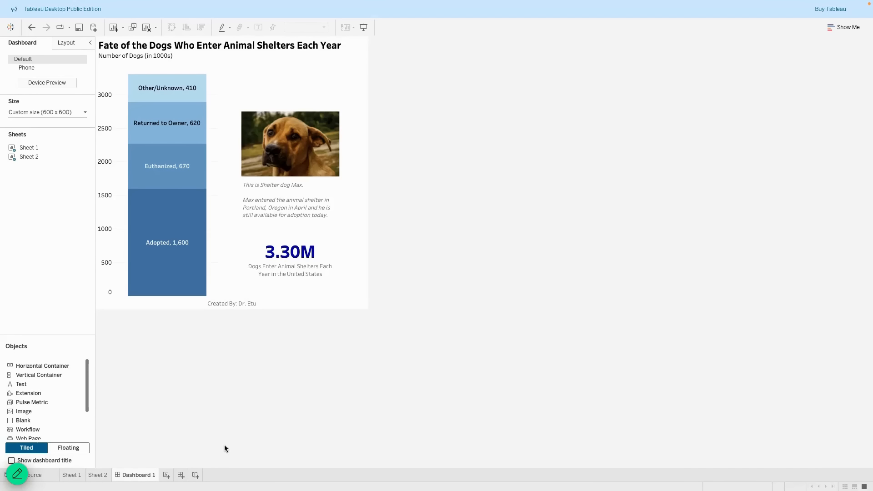
Start saving to Tableau Public, renaming the workbook title from Book2 to 'Fate of Dogs...'.
left_click(80, 5)
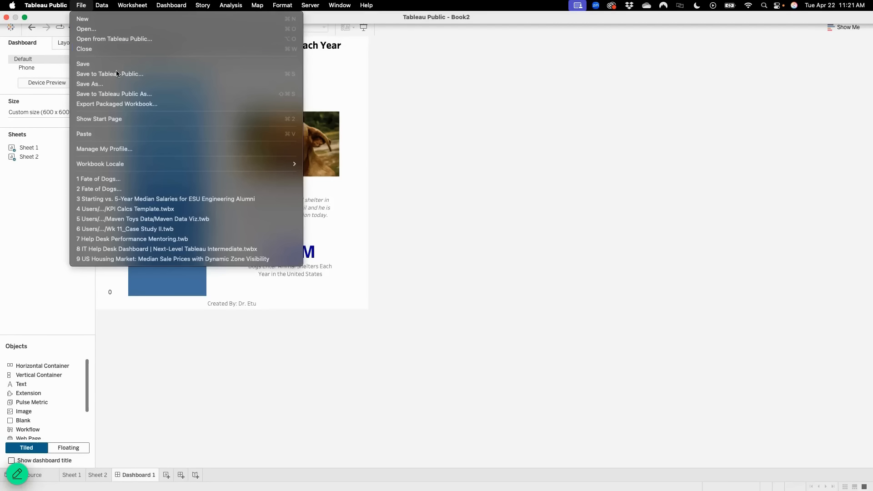
left_click(122, 94)
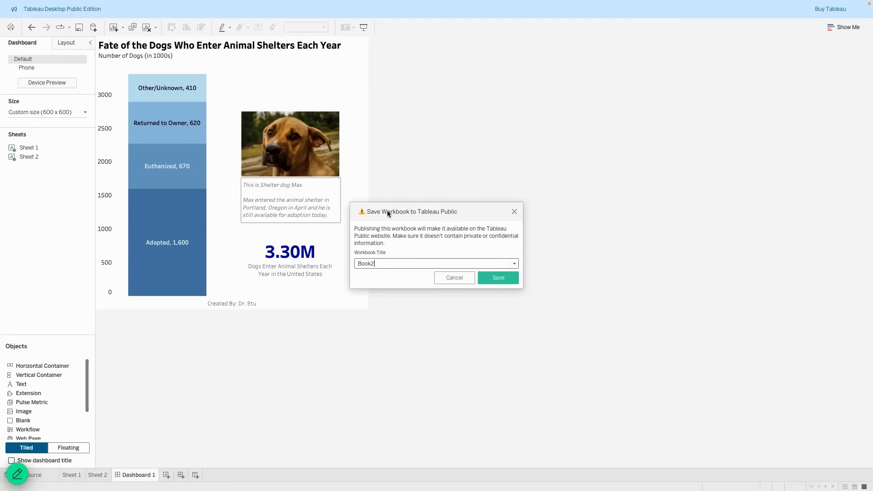
left_click_drag(393, 208, 431, 200)
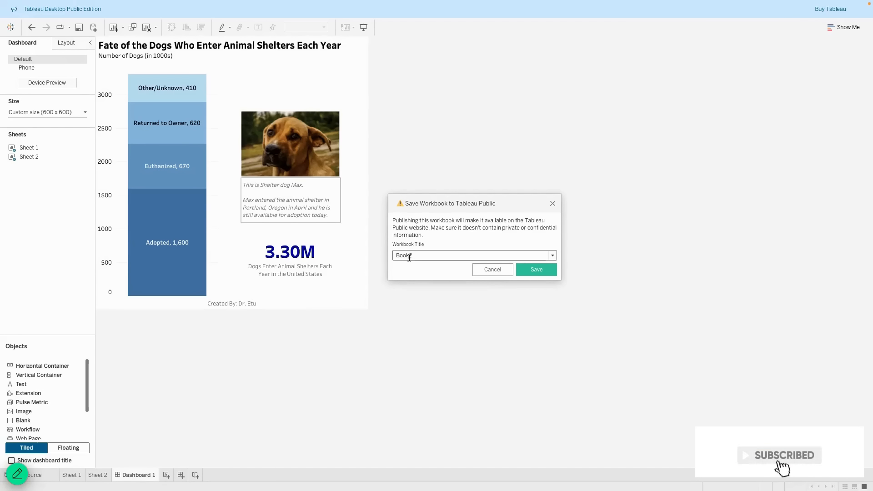
double_click(395, 255)
type("Fate Do")
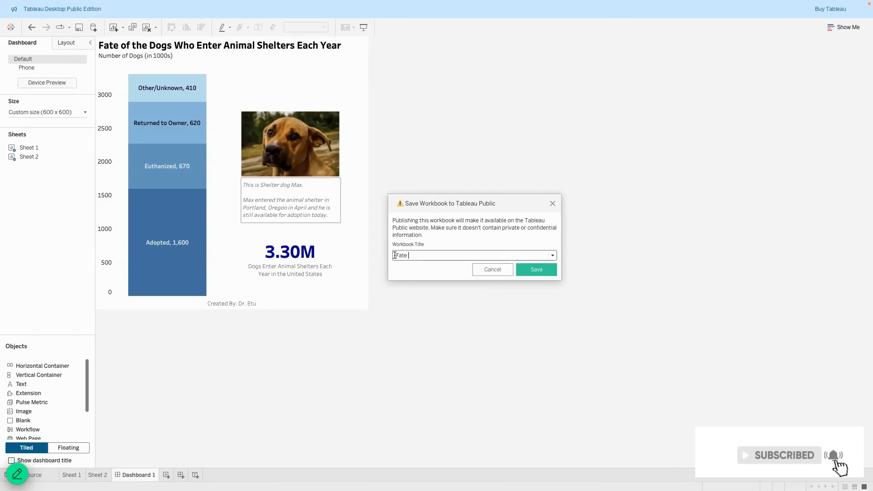
key("BackSpace")
key("BackSpace")
type("o")
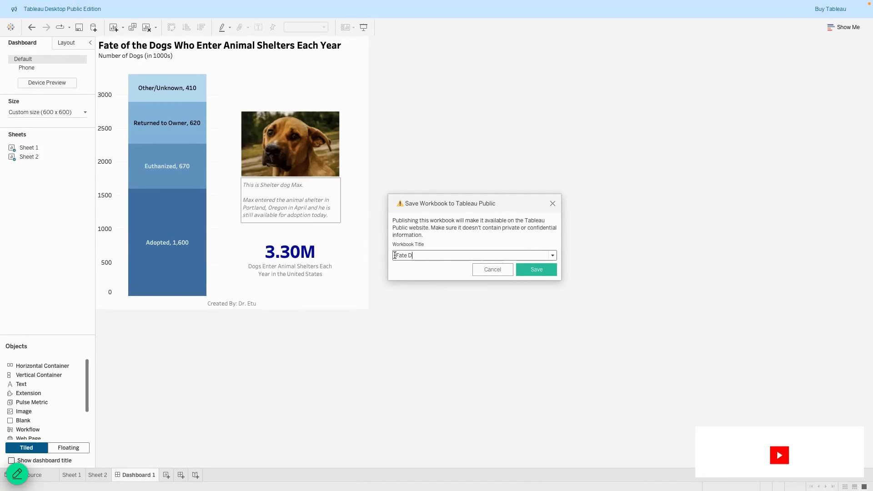
type("f Dogs...")
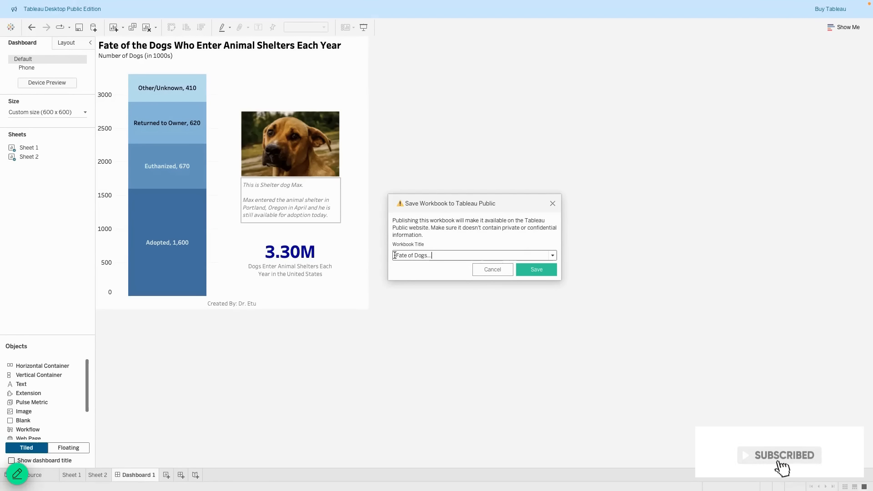